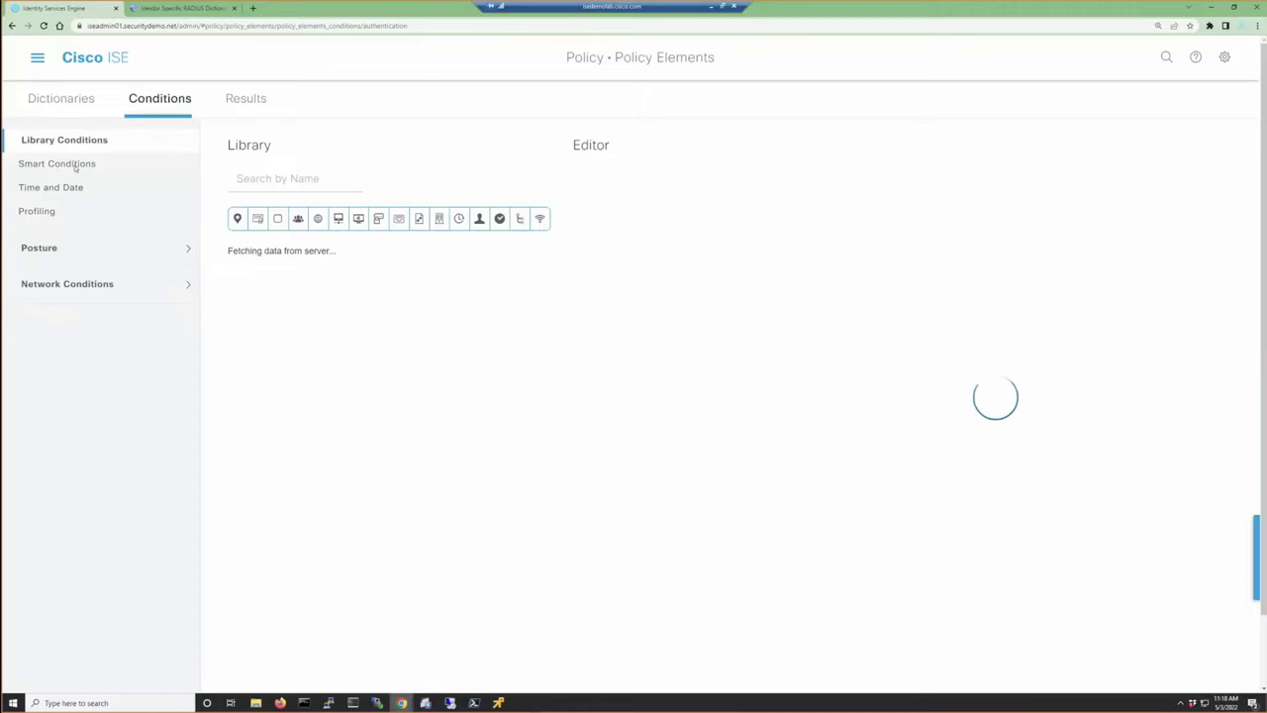
Examine the Wired_802.1X authentication smart condition's RADIUS attributes for the AlcatelWired, HPWired, BrocadeWired and HPWired_SNMP_CoA device profiles
{"action": "left_click", "coordinate": [73, 167]}
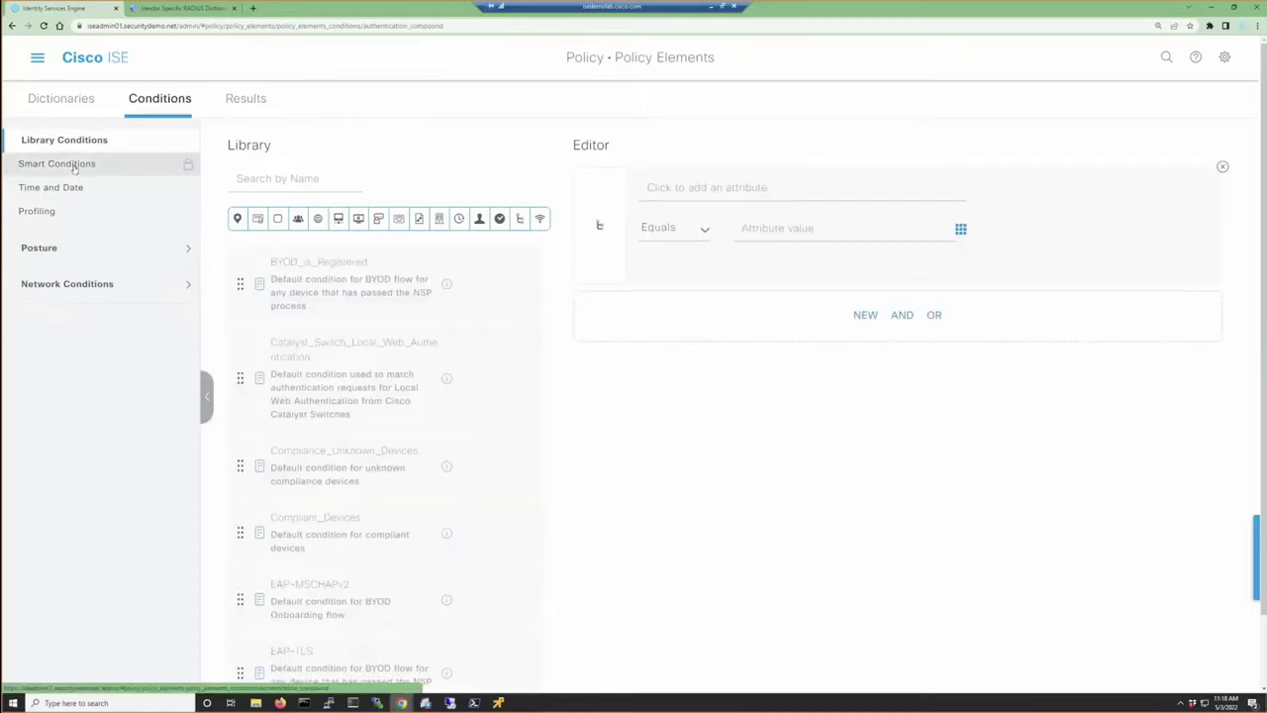
{"action": "left_click", "coordinate": [74, 166]}
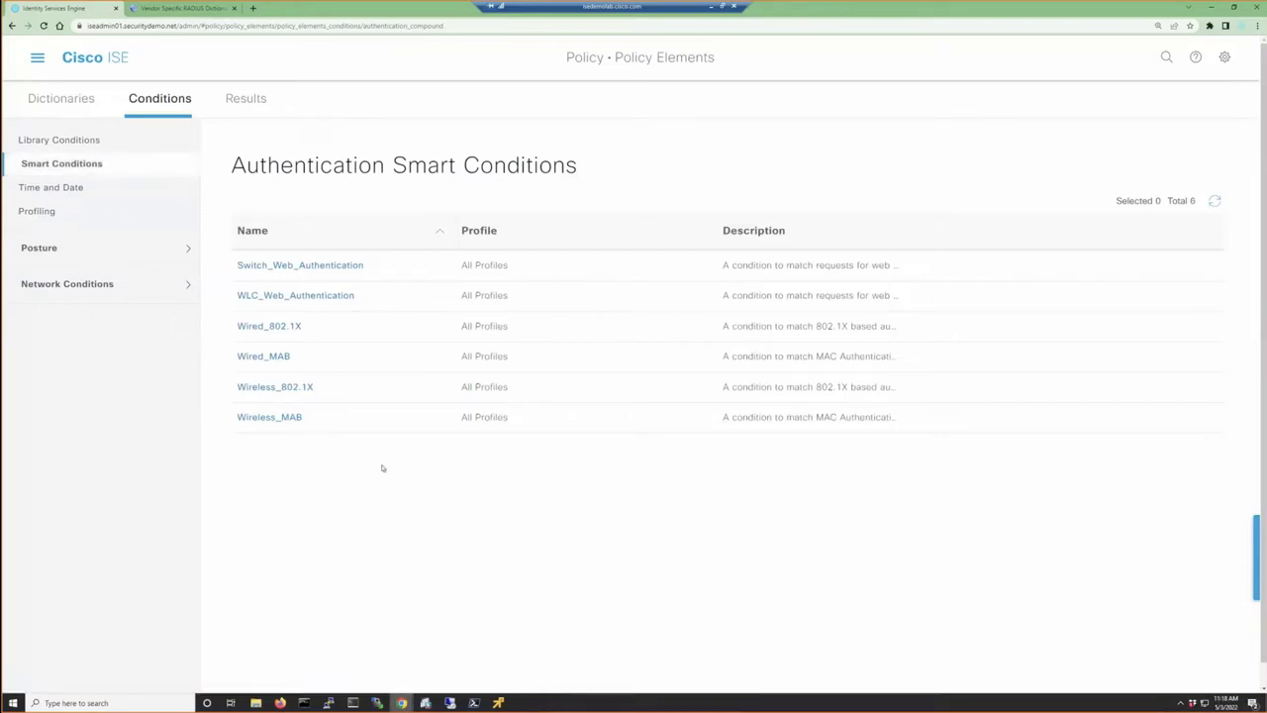
{"action": "left_click", "coordinate": [272, 327]}
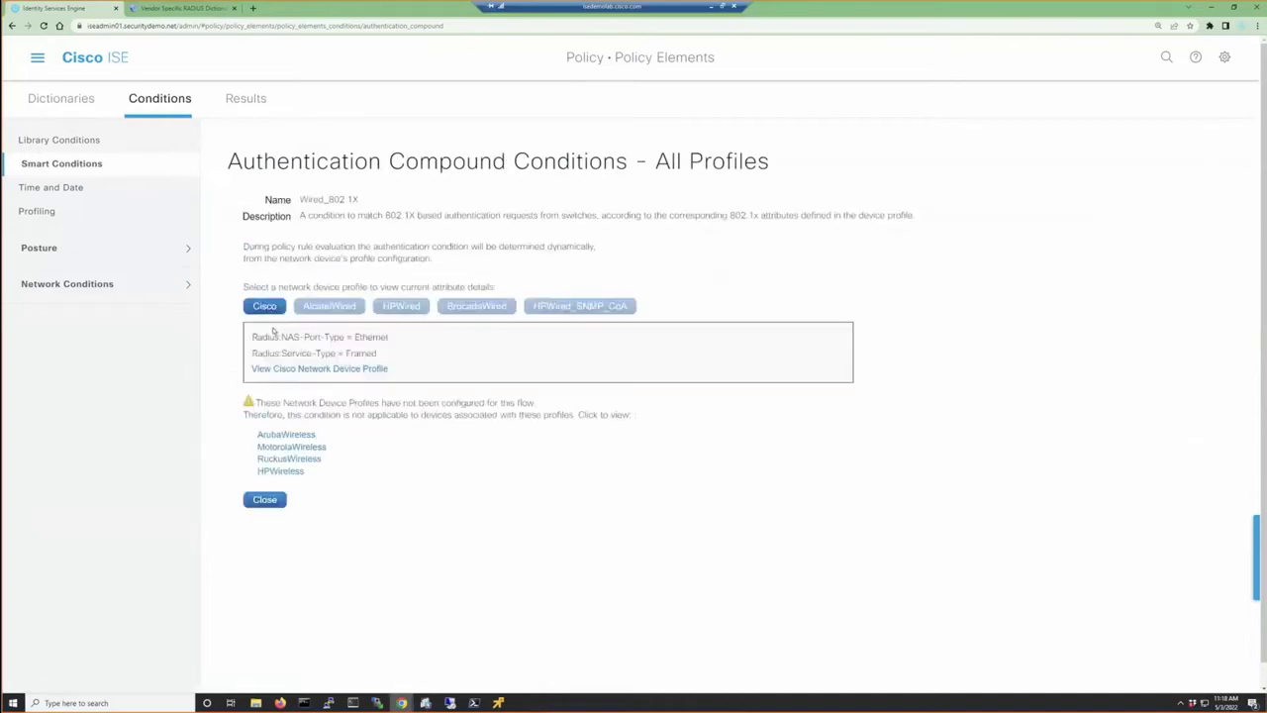
{"action": "left_click", "coordinate": [329, 306]}
{"action": "left_click", "coordinate": [400, 306]}
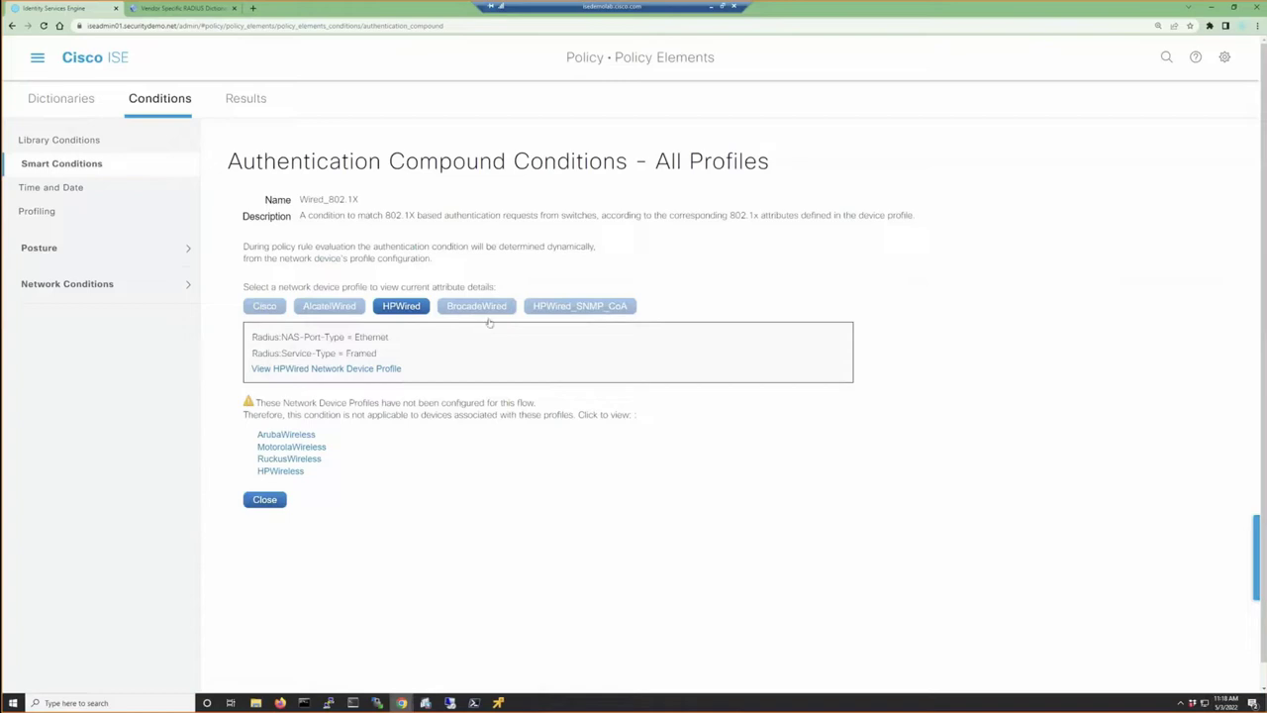
{"action": "left_click", "coordinate": [490, 309]}
{"action": "left_click", "coordinate": [574, 310]}
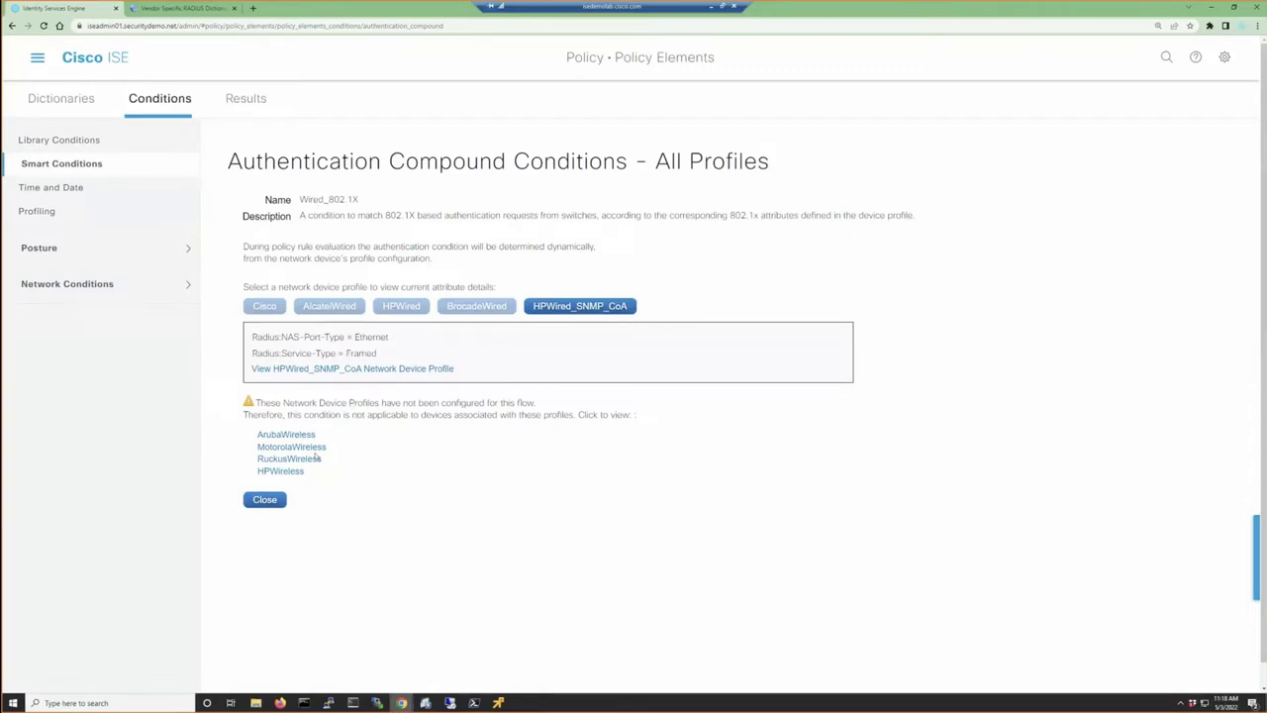
{"action": "left_click", "coordinate": [265, 499]}
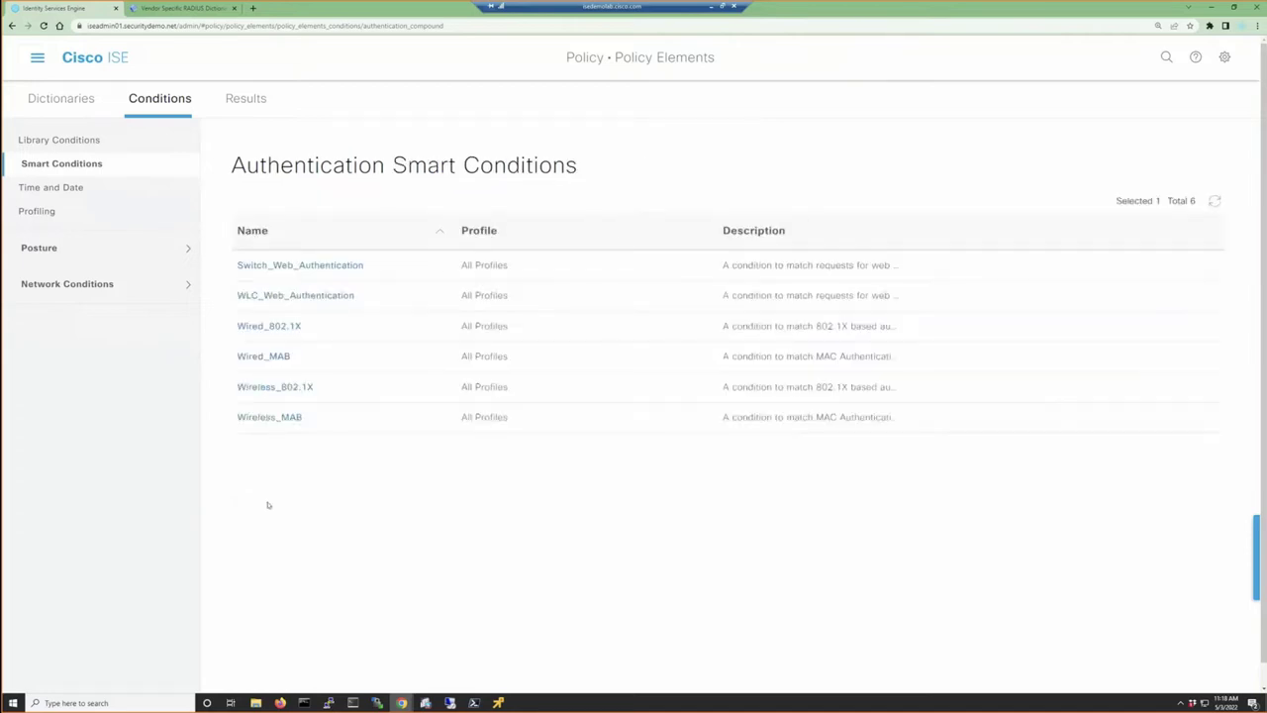
Examine the Wireless_802.1X smart condition's attributes across the wired and wireless device profiles, including ArubaWireless and MotorolaWireless
{"action": "left_click", "coordinate": [282, 388]}
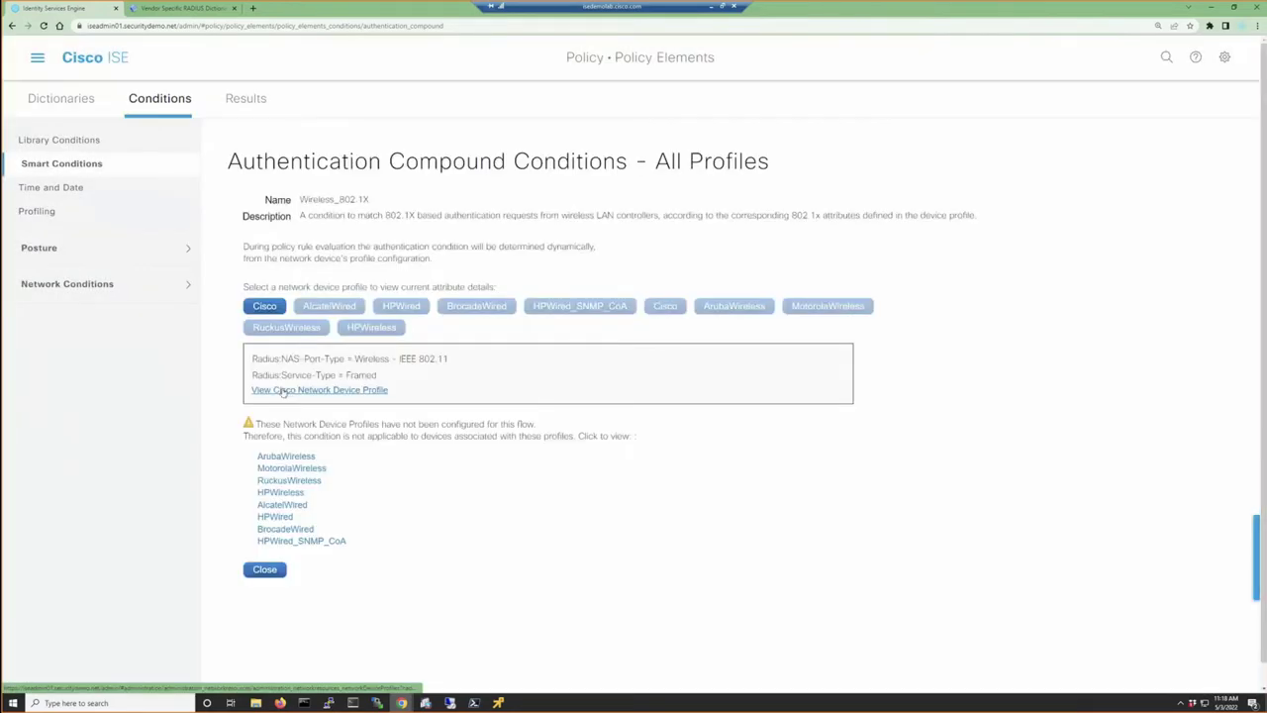
{"action": "left_click", "coordinate": [319, 306]}
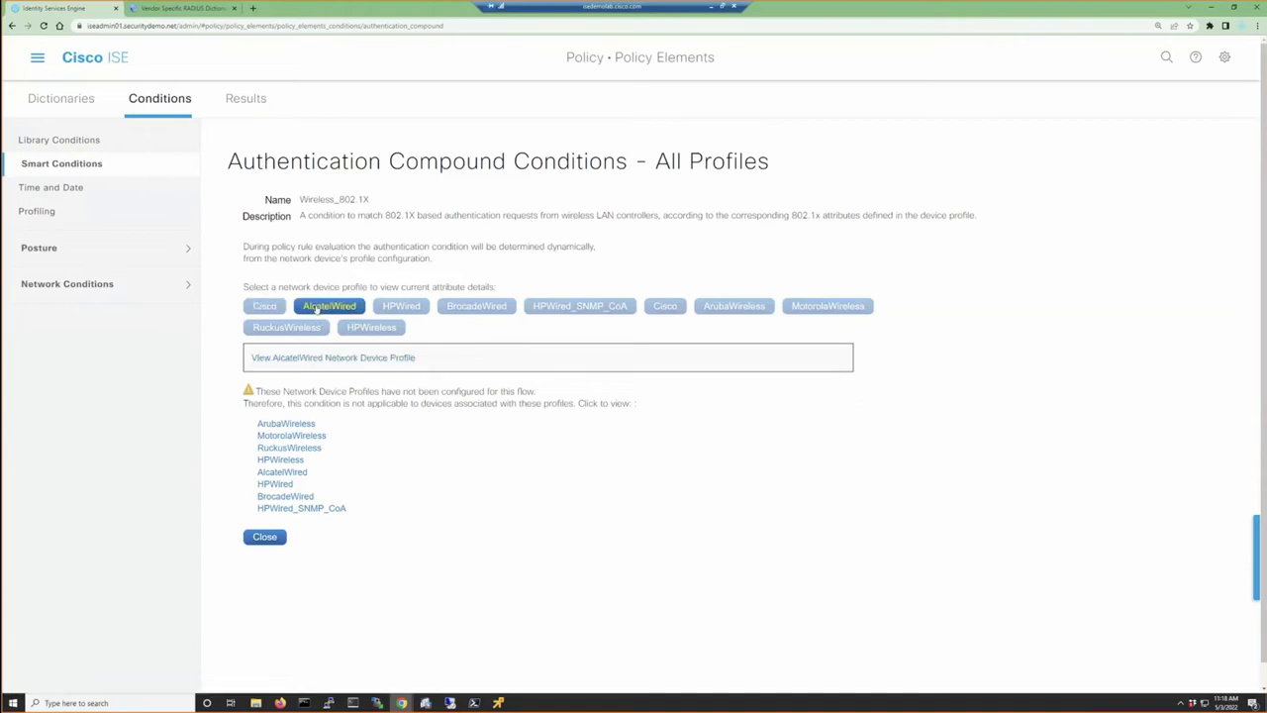
{"action": "left_click", "coordinate": [406, 309]}
{"action": "left_click", "coordinate": [477, 312]}
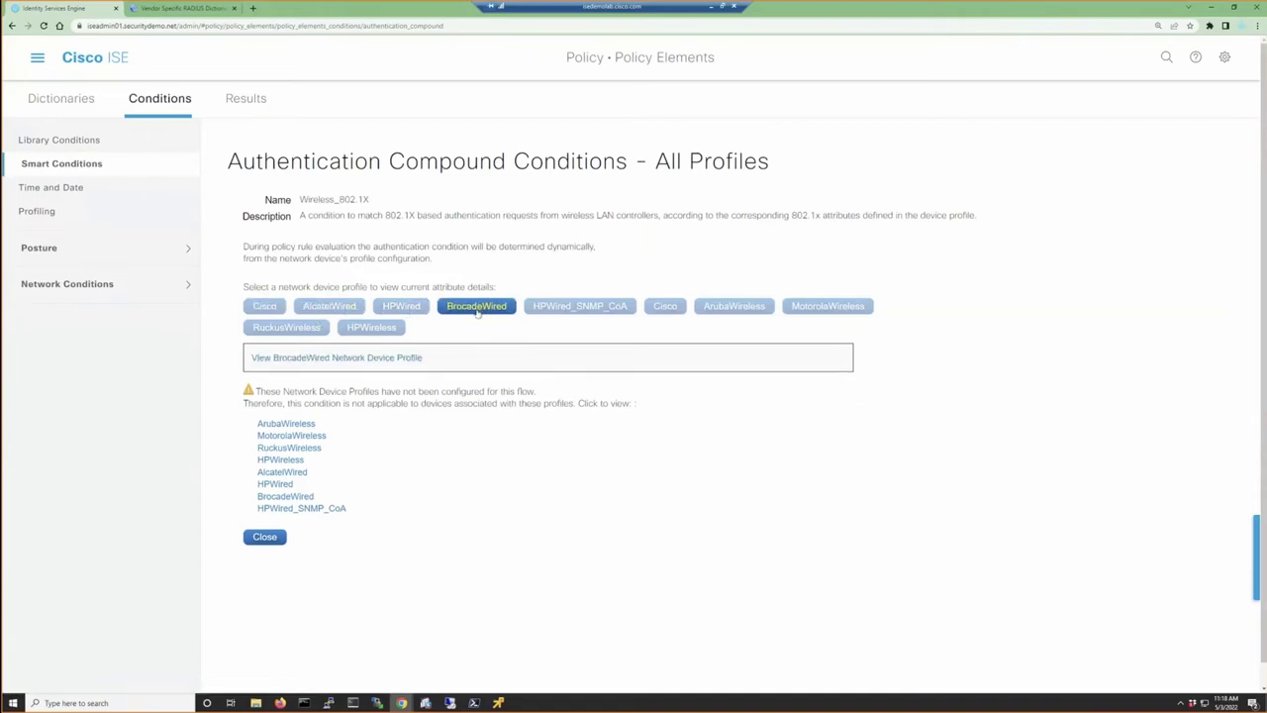
{"action": "left_click", "coordinate": [572, 306]}
{"action": "left_click", "coordinate": [666, 308]}
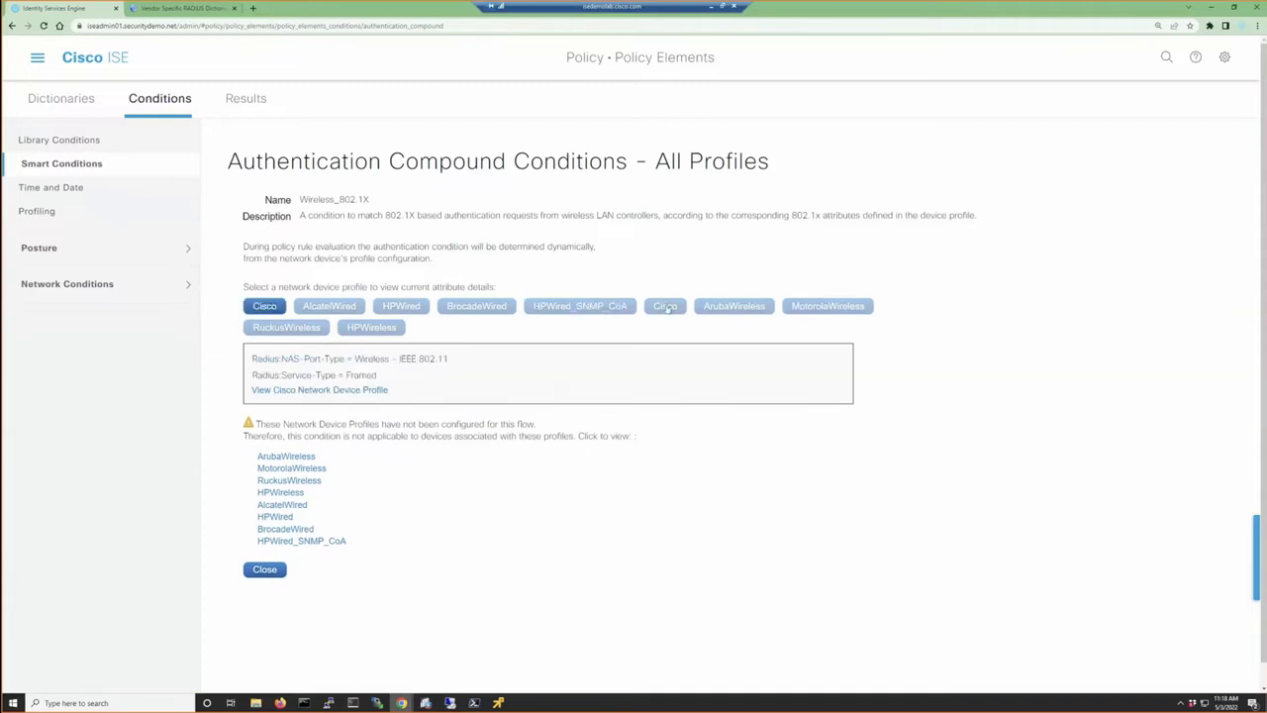
{"action": "left_click", "coordinate": [718, 307]}
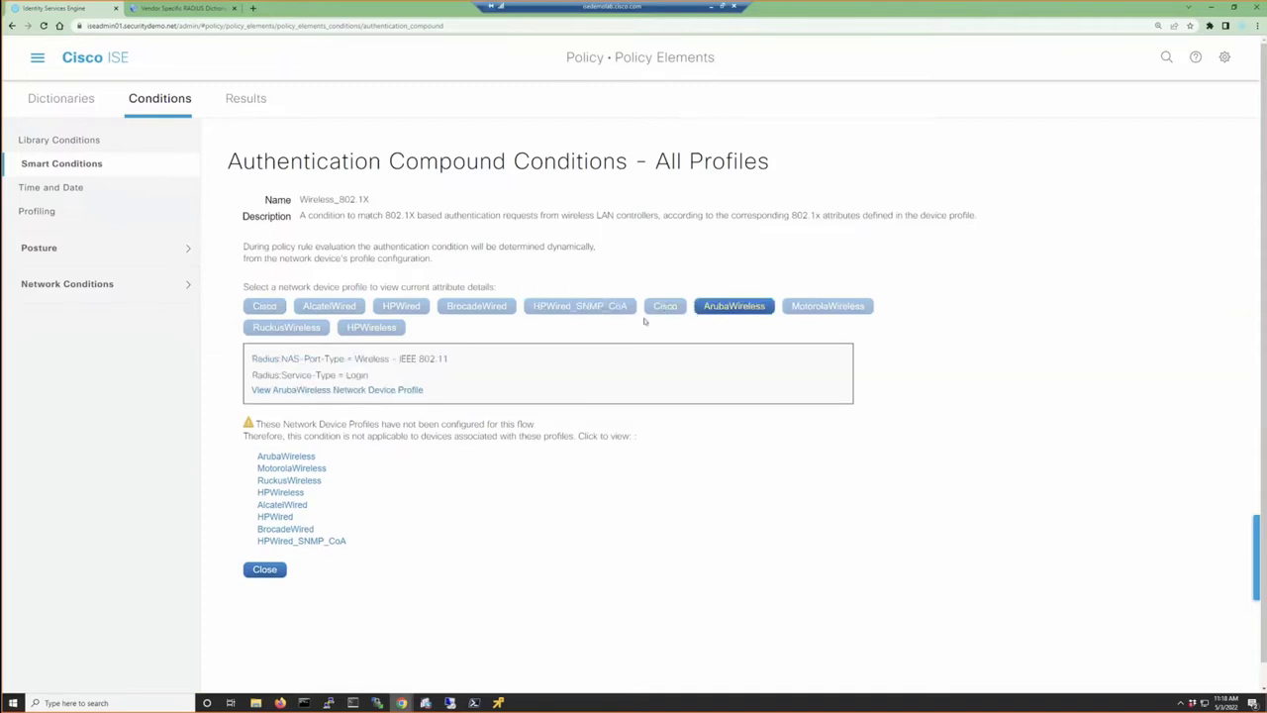
{"action": "left_click", "coordinate": [823, 311]}
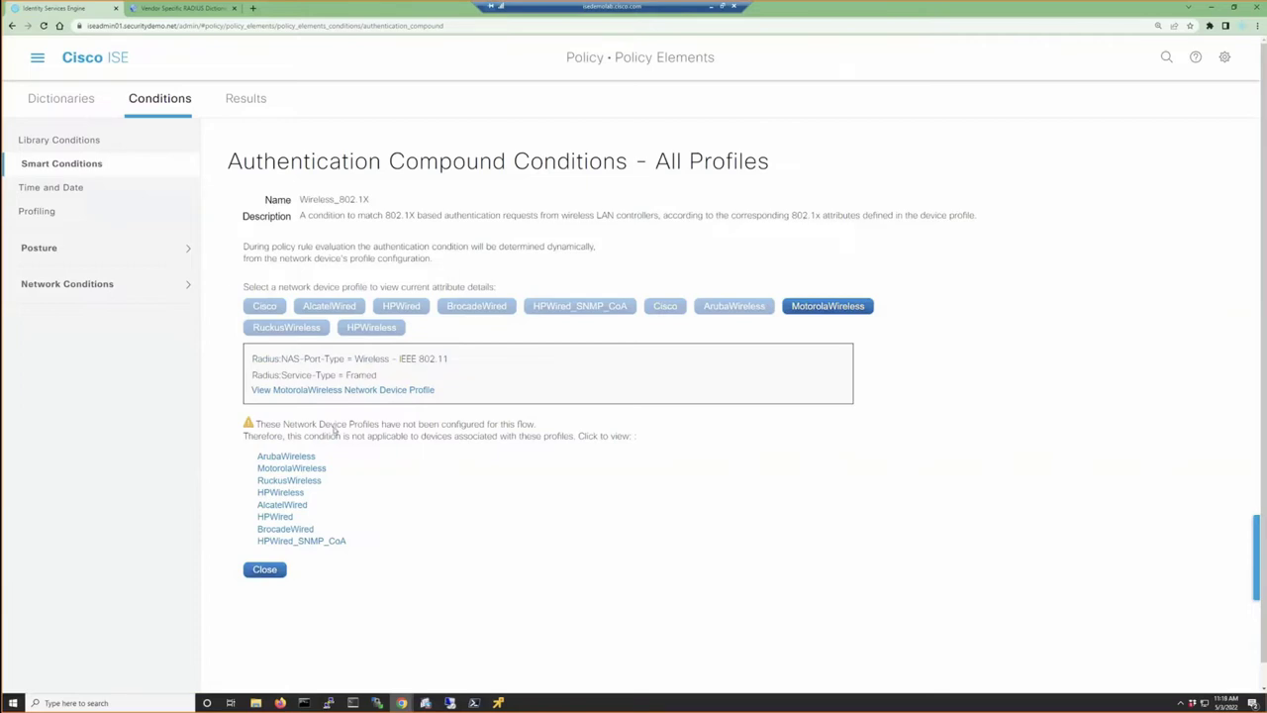
Open the EMEAR_AD_SEQ identity source sequence and inspect the order of the stores in its authentication search list
{"action": "left_click", "coordinate": [248, 100]}
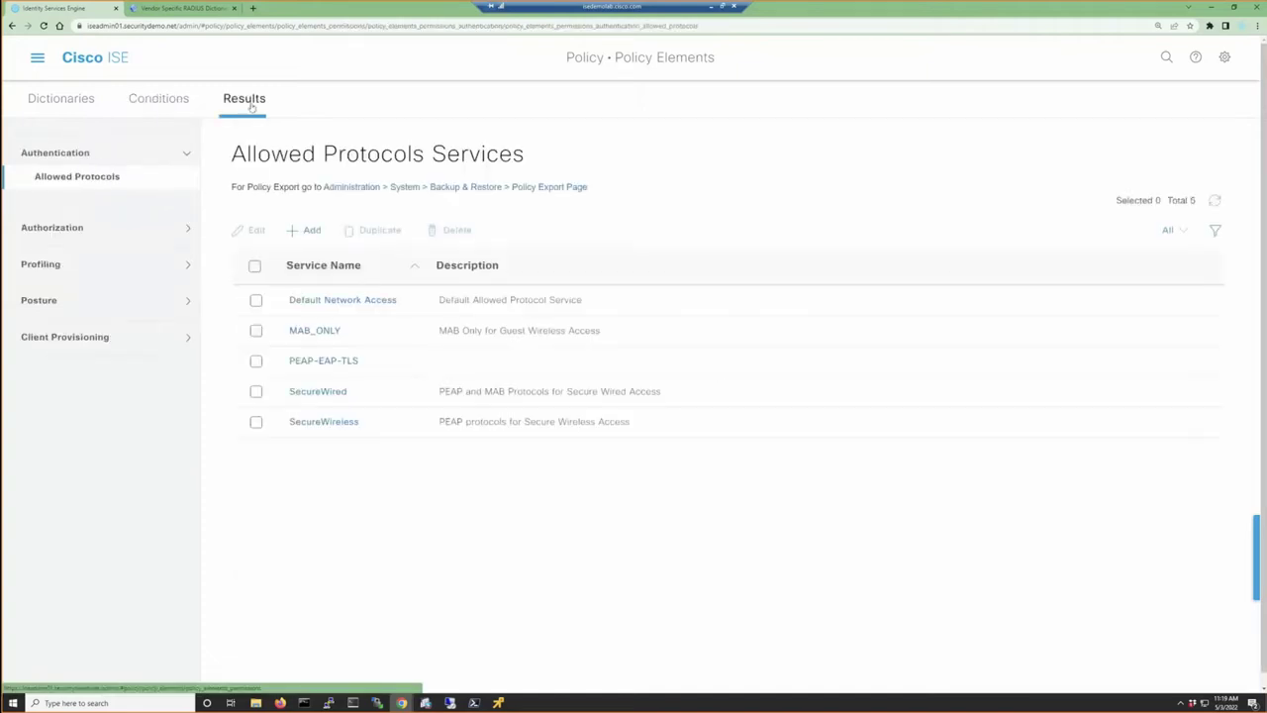
{"action": "left_click", "coordinate": [38, 58]}
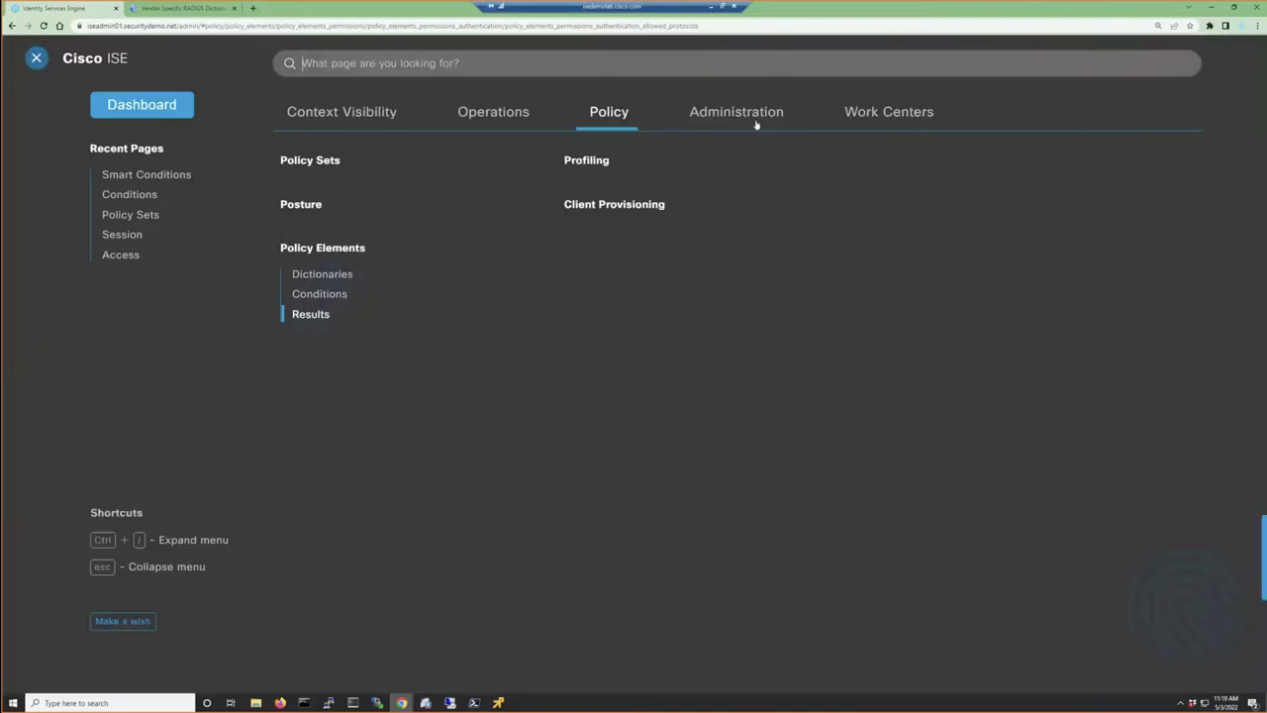
{"action": "left_click", "coordinate": [748, 120]}
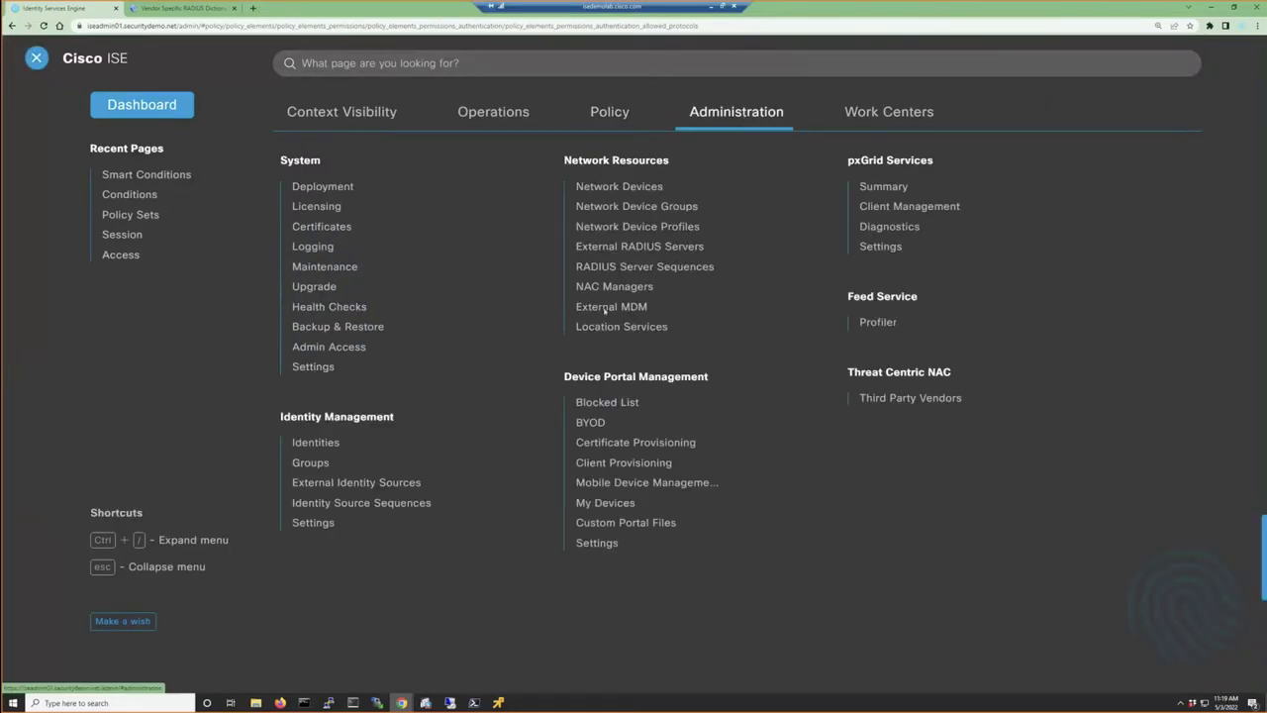
{"action": "left_click", "coordinate": [397, 503]}
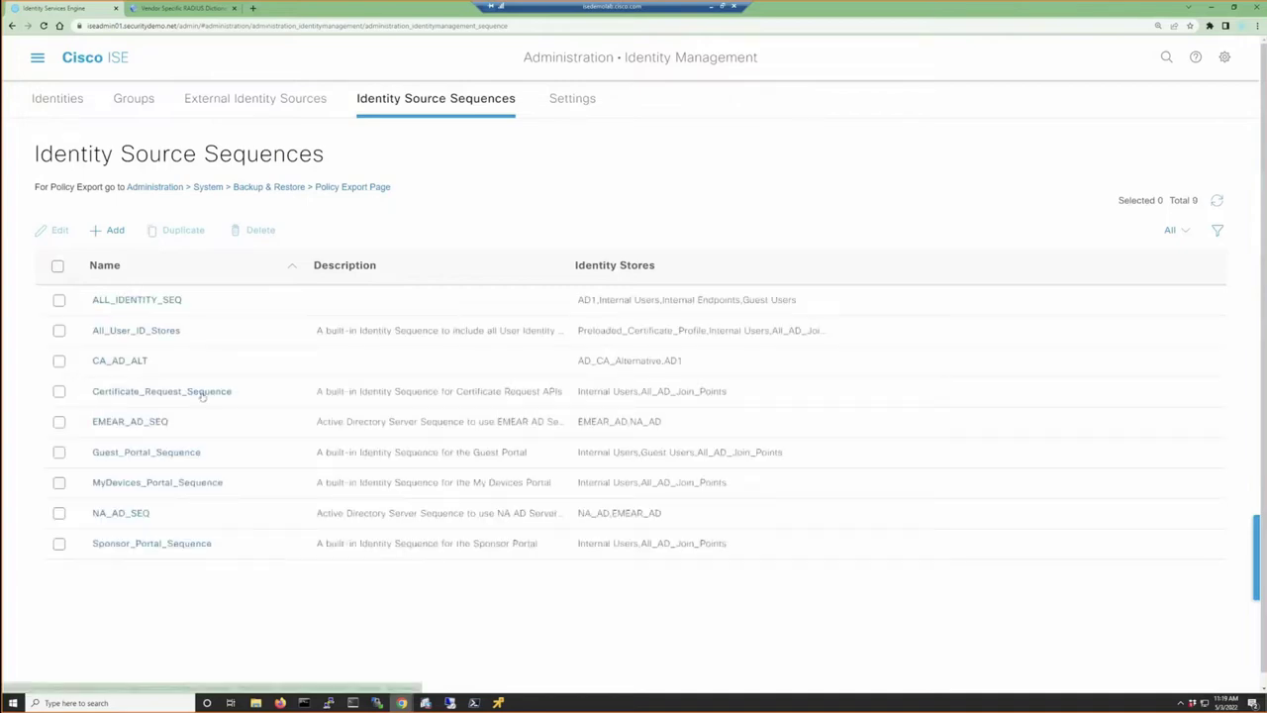
{"action": "left_click", "coordinate": [116, 426]}
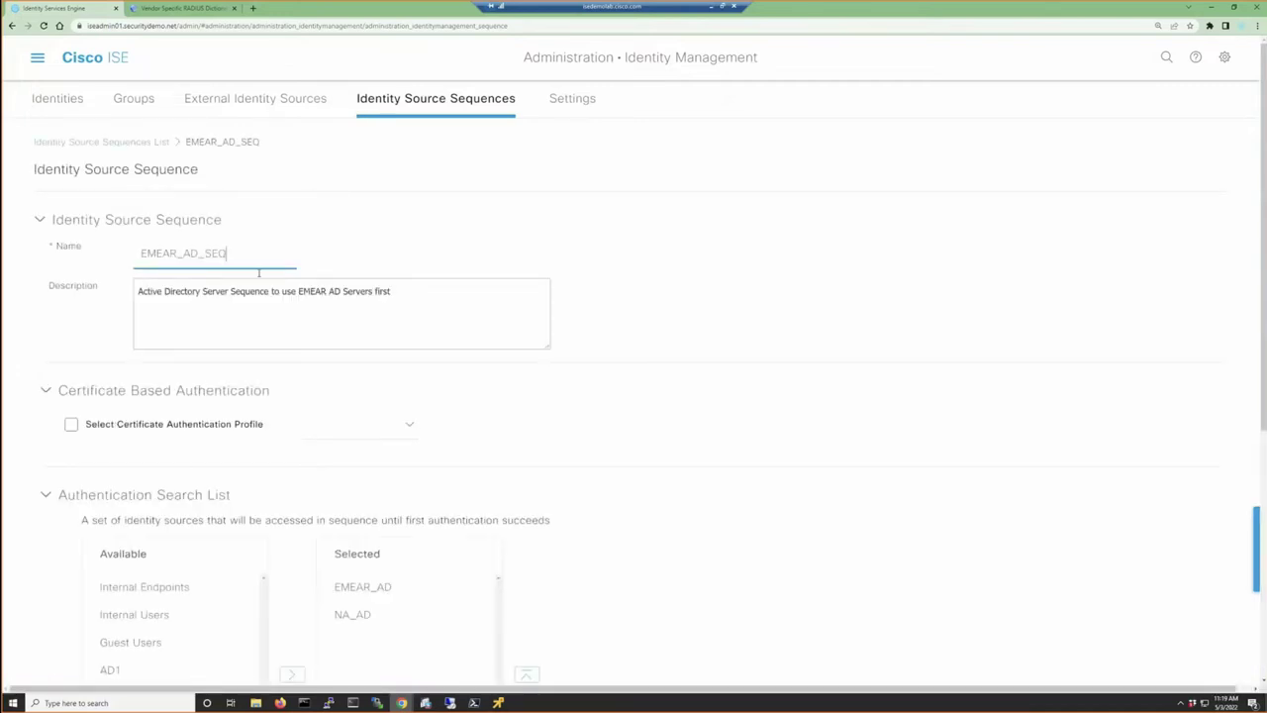
{"action": "left_click", "coordinate": [376, 582]}
{"action": "scroll", "coordinate": [376, 582], "scroll_direction": "down", "scroll_amount": 2}
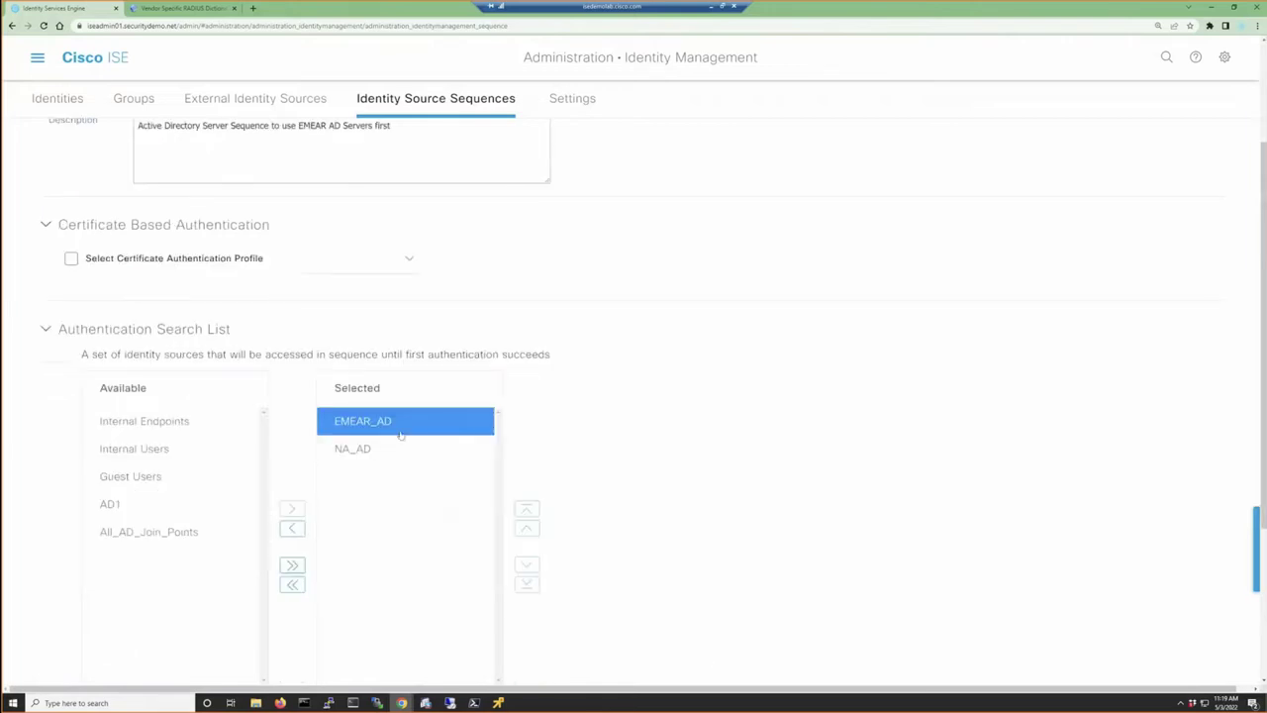
{"action": "left_click", "coordinate": [354, 450]}
{"action": "left_click", "coordinate": [366, 423]}
Enable certificate based authentication for EMEAR_AD_SEQ with the AD_CA_Alternative profile and save the sequence
{"action": "left_click", "coordinate": [71, 259]}
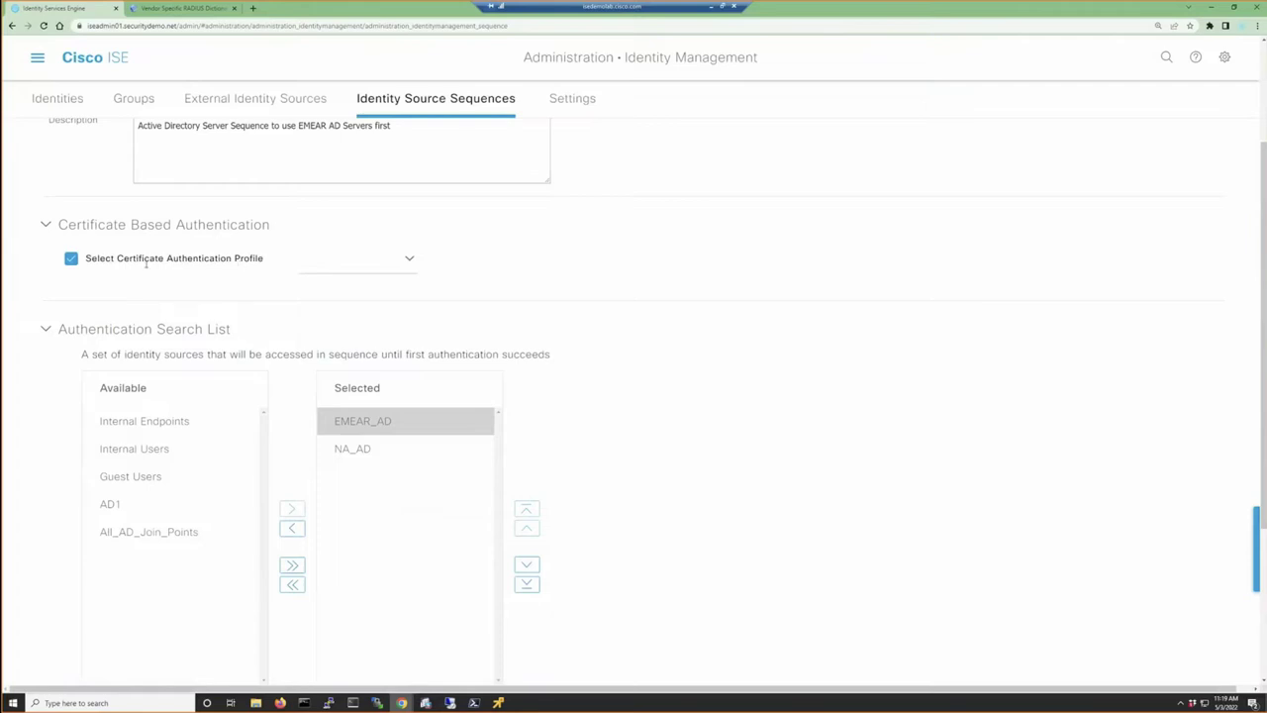
{"action": "left_click", "coordinate": [407, 261]}
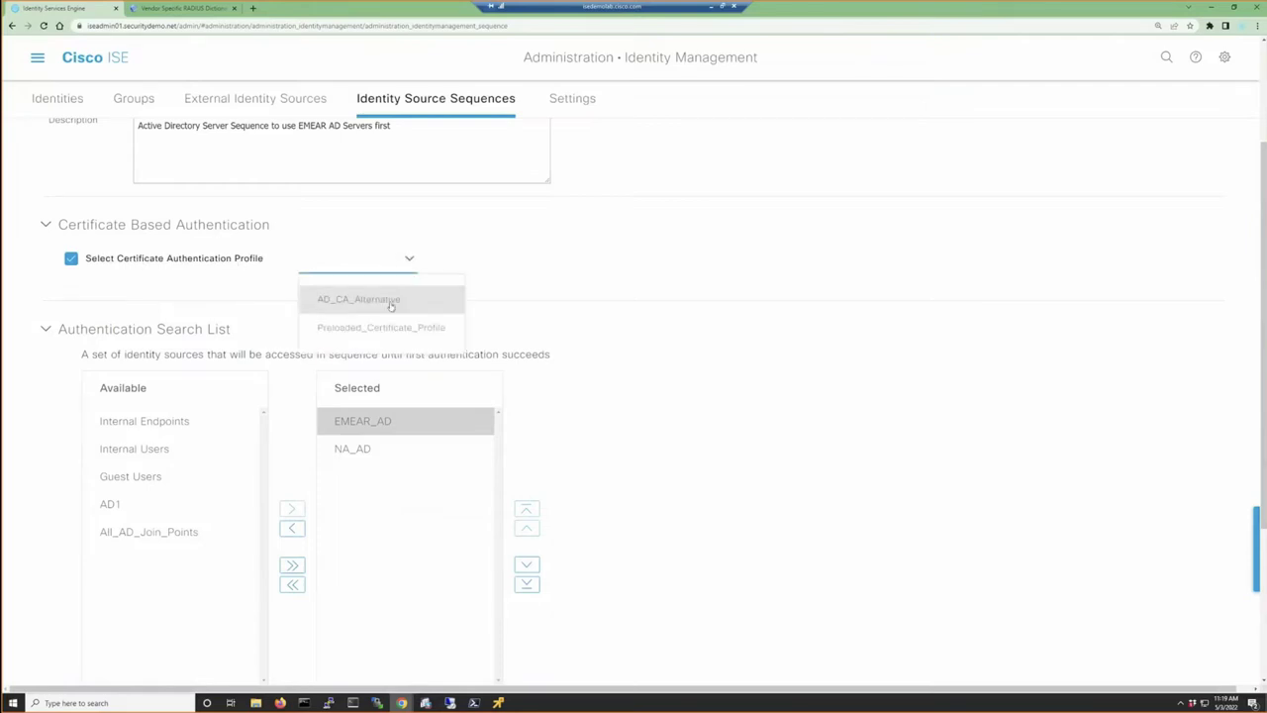
{"action": "left_click", "coordinate": [390, 306]}
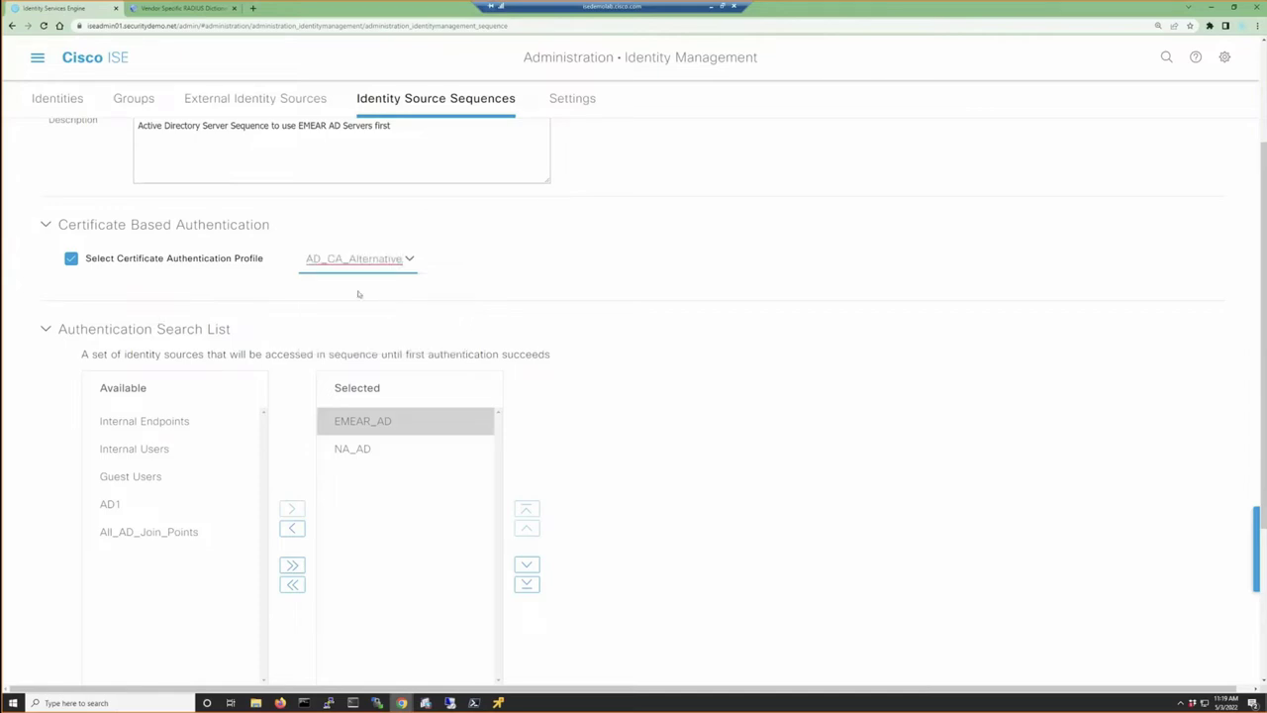
{"action": "scroll", "coordinate": [542, 312], "scroll_direction": "down", "scroll_amount": 3}
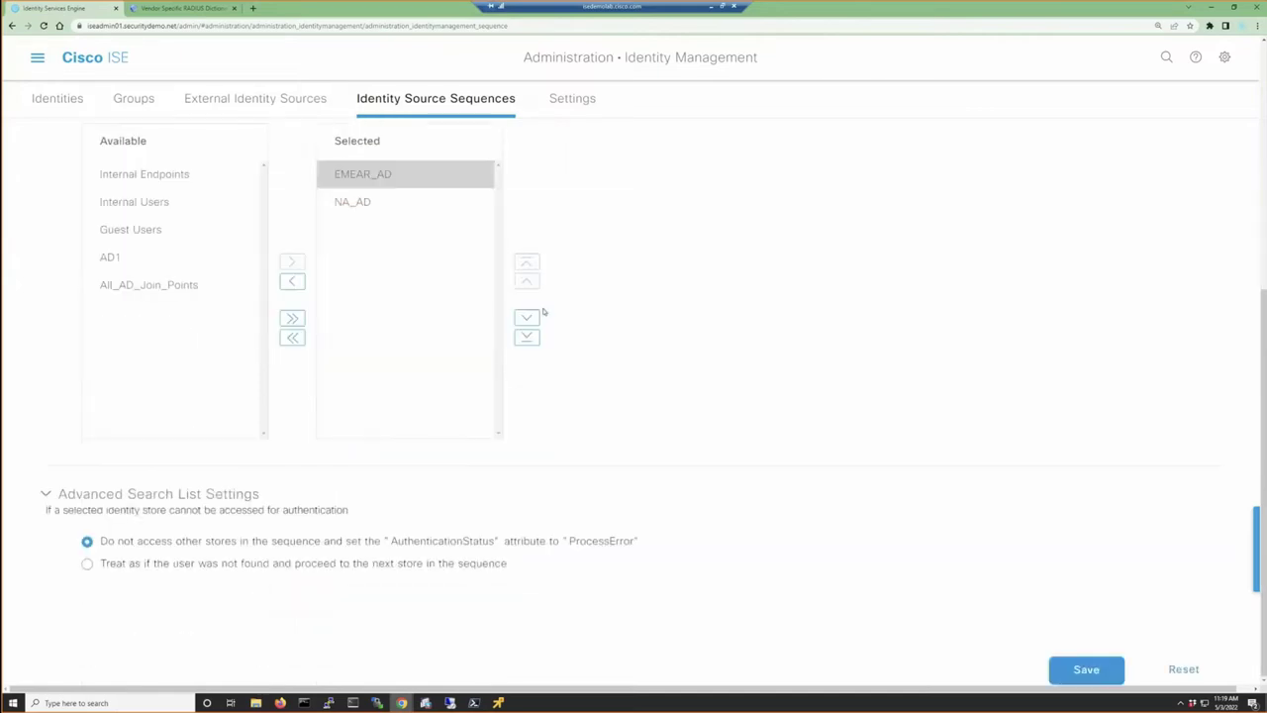
{"action": "left_click", "coordinate": [1089, 670]}
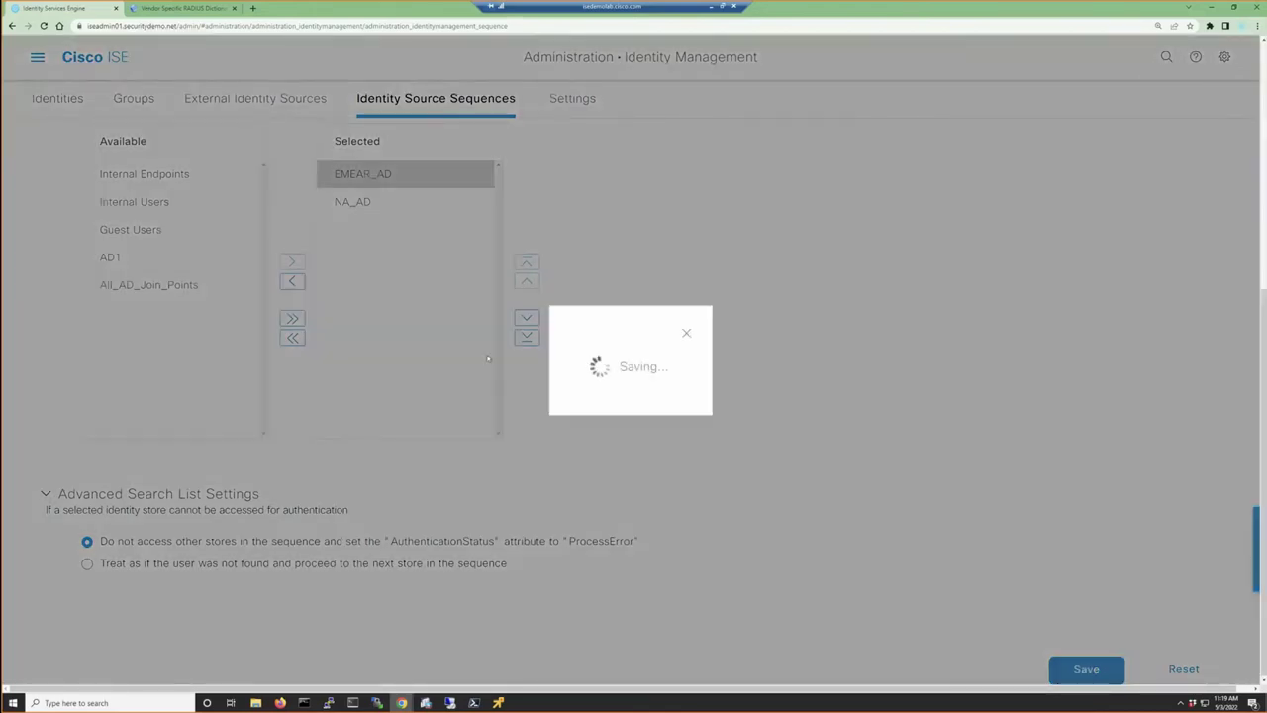
{"action": "scroll", "coordinate": [365, 359], "scroll_direction": "up", "scroll_amount": 5}
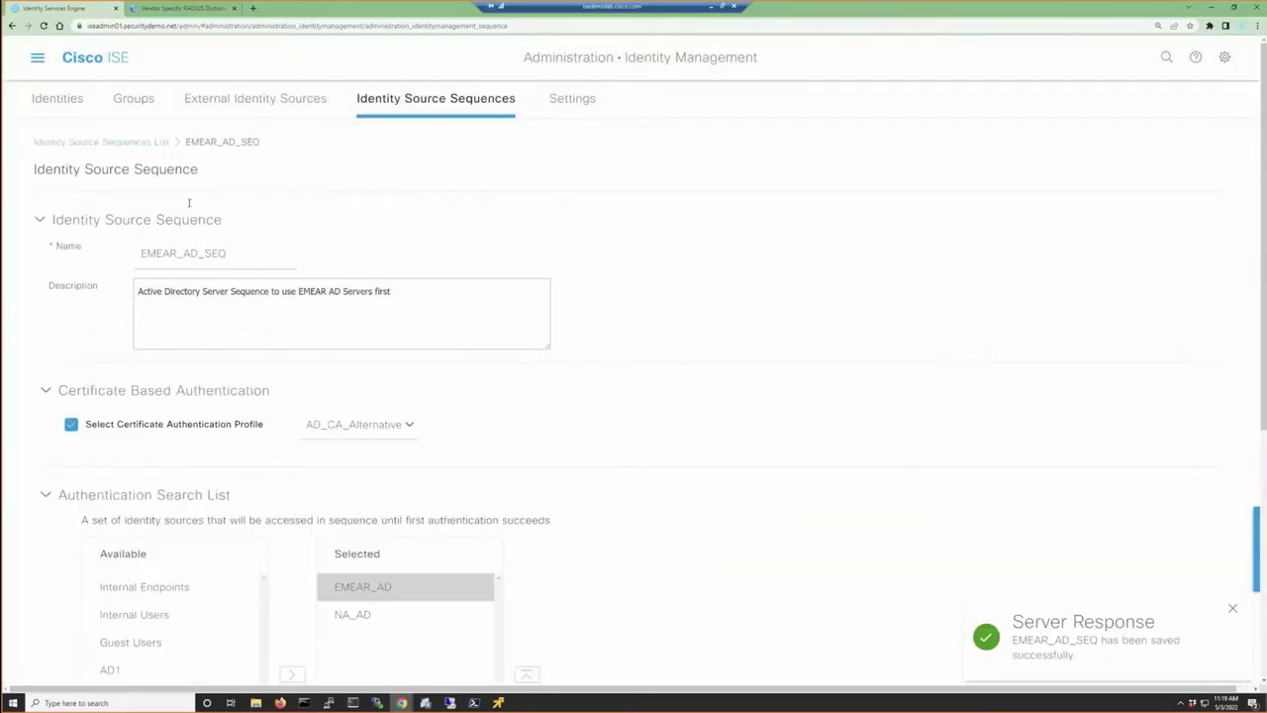
{"action": "double_click", "coordinate": [255, 254]}
{"action": "left_click", "coordinate": [418, 251]}
Open the EMEAR 802.1x policy set and review the rules in its authentication policy
{"action": "left_click", "coordinate": [38, 61]}
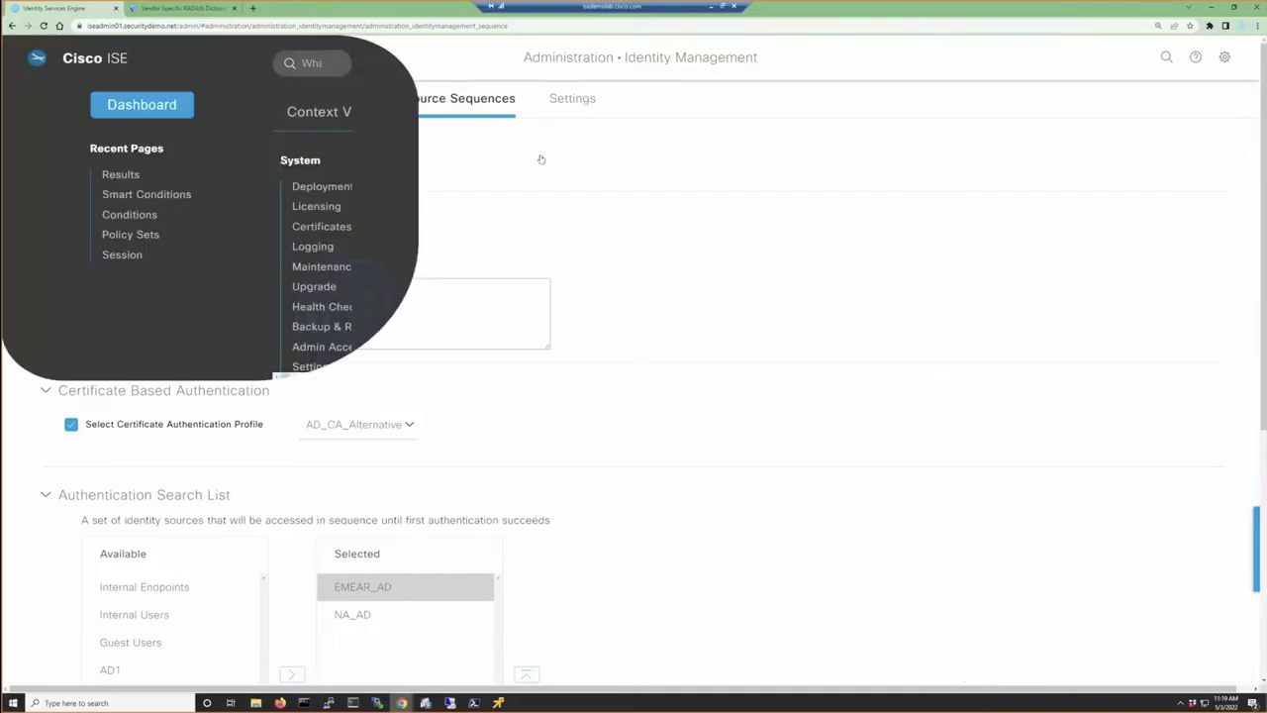
{"action": "left_click", "coordinate": [626, 121]}
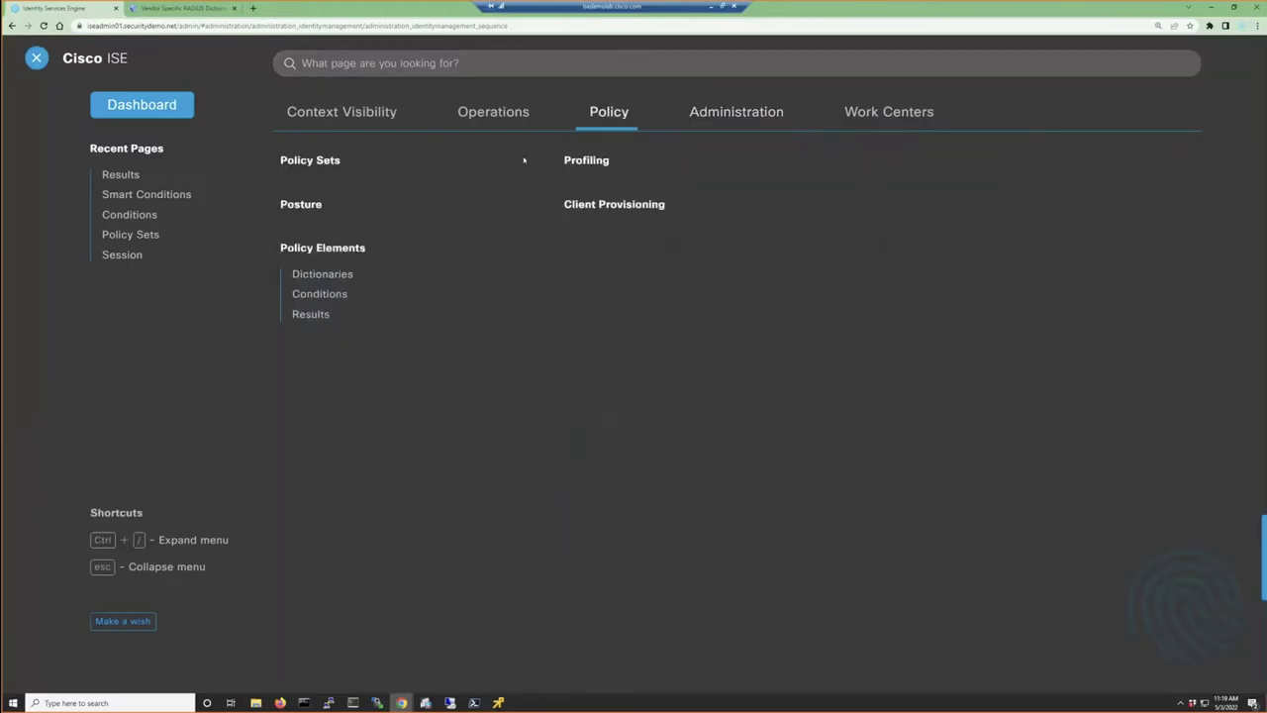
{"action": "left_click", "coordinate": [318, 160]}
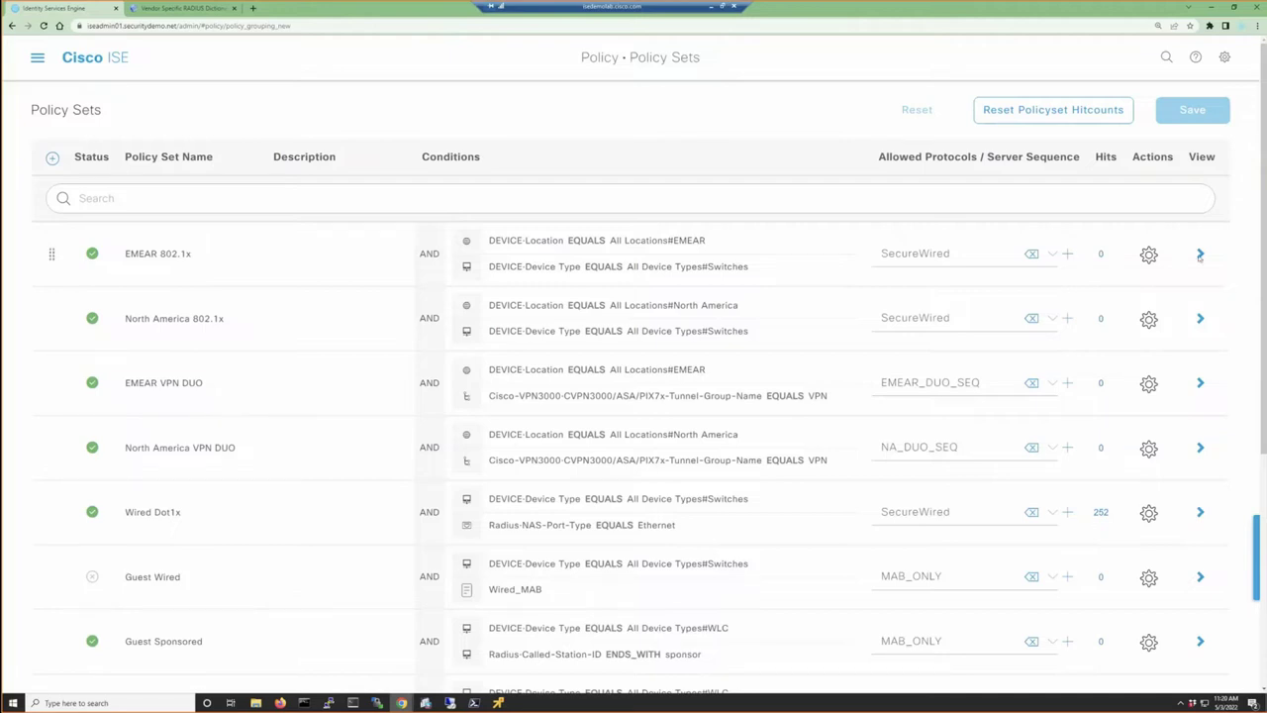
{"action": "left_click", "coordinate": [1200, 255]}
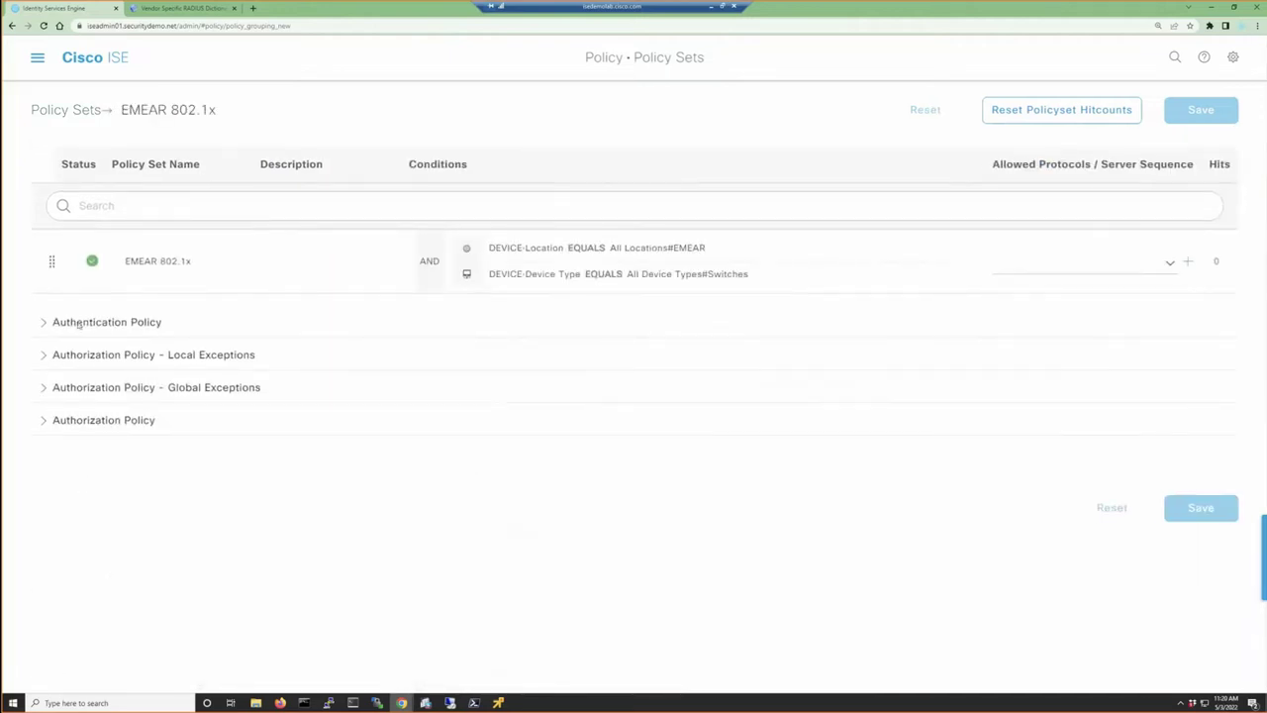
{"action": "left_click", "coordinate": [45, 321]}
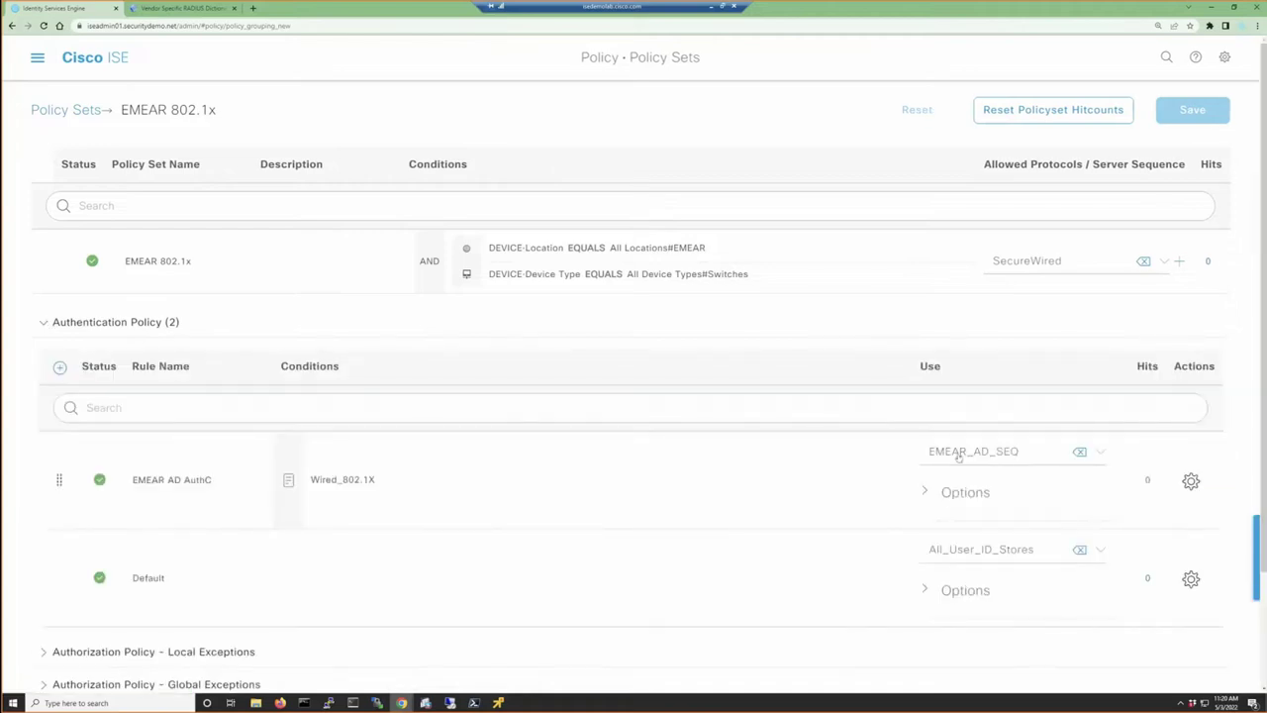
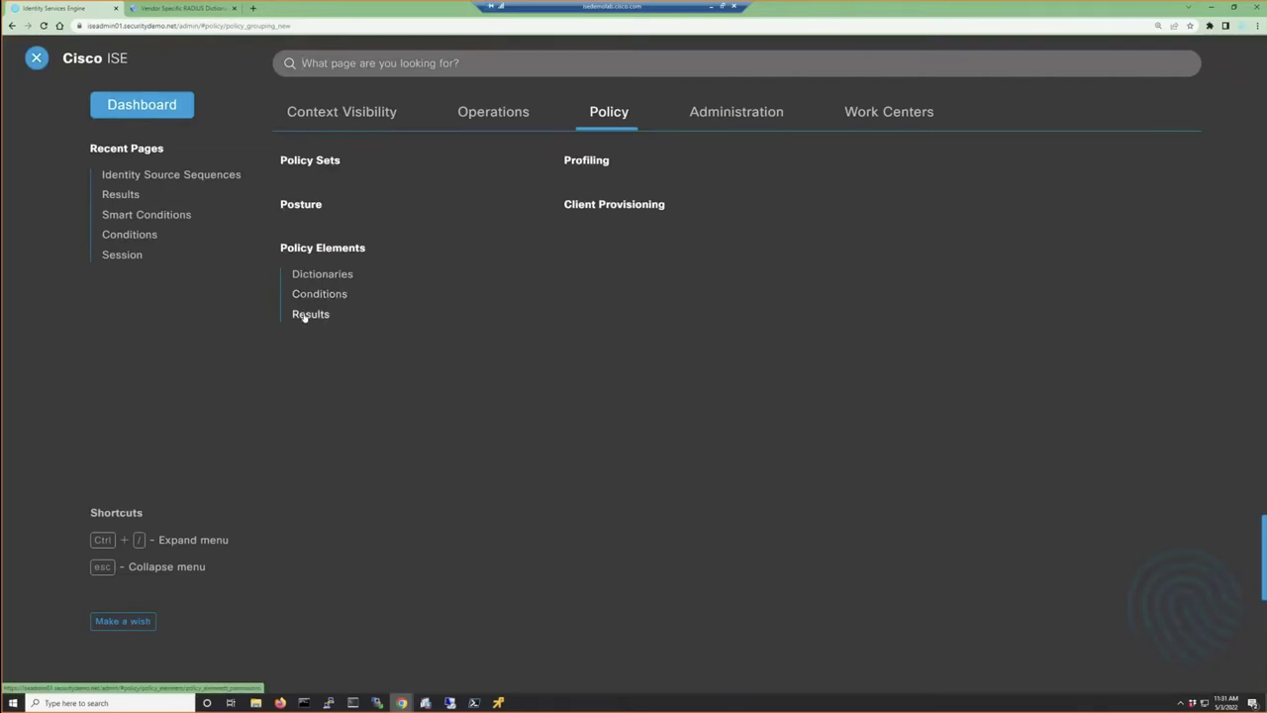
Open the EMPLOYEE-ONLY downloadable ACL among the authorization results and examine its DACL content
{"action": "left_click", "coordinate": [305, 314]}
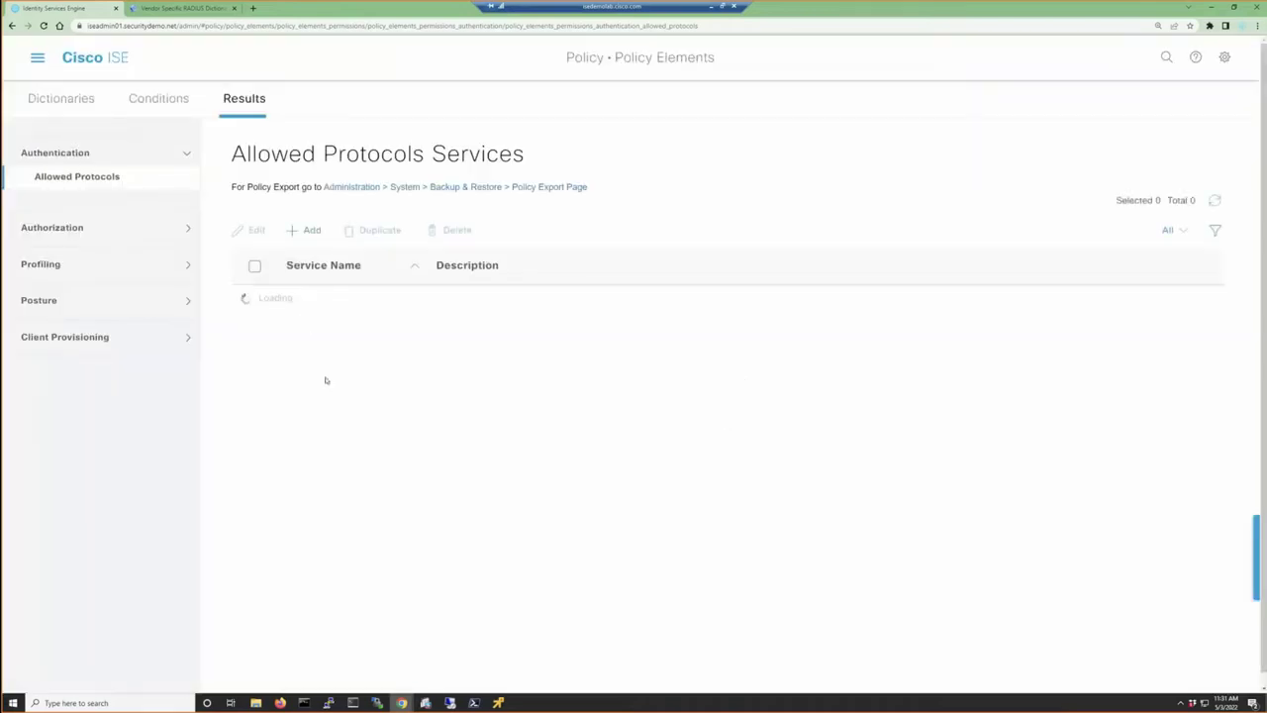
{"action": "left_click", "coordinate": [73, 229]}
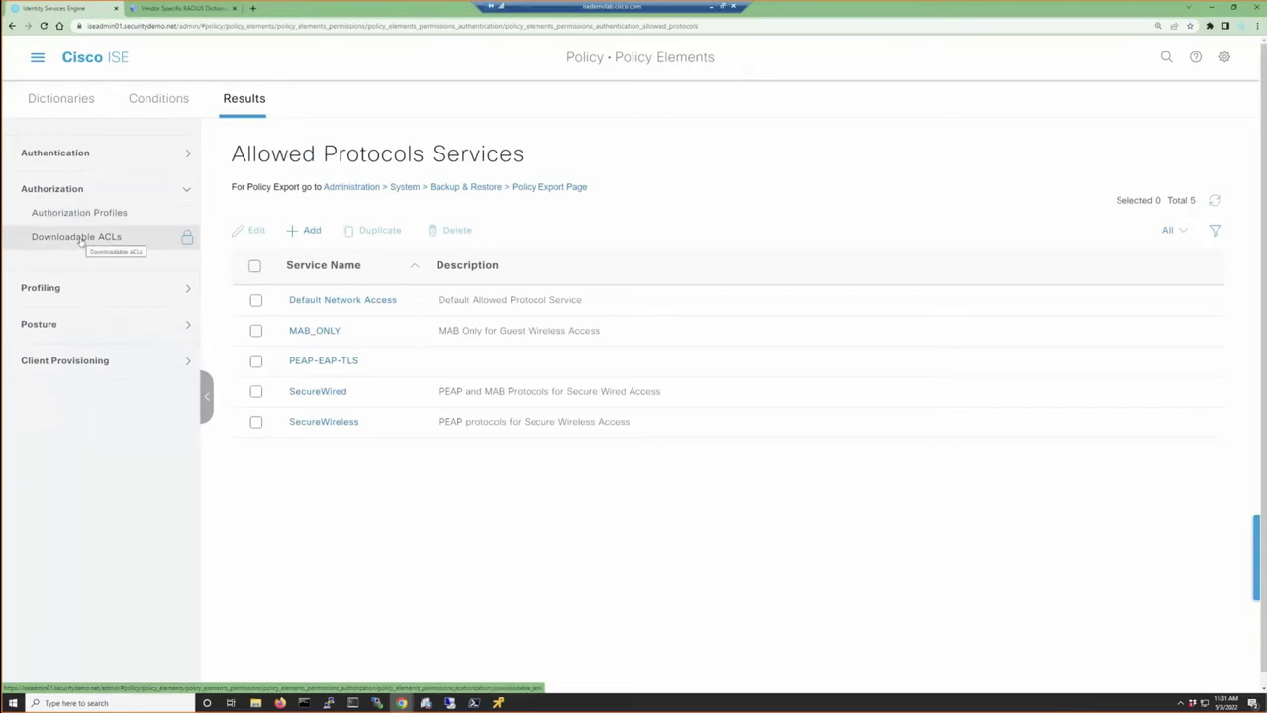
{"action": "left_click", "coordinate": [82, 240]}
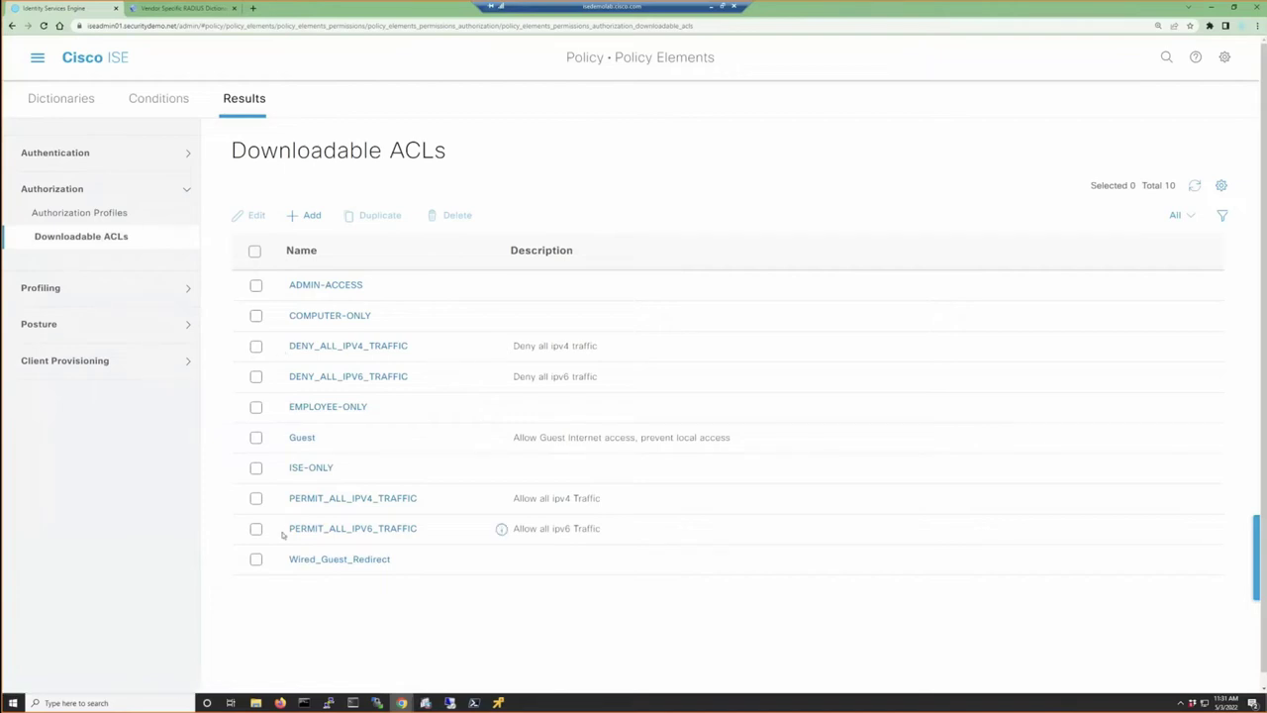
{"action": "left_click", "coordinate": [297, 407]}
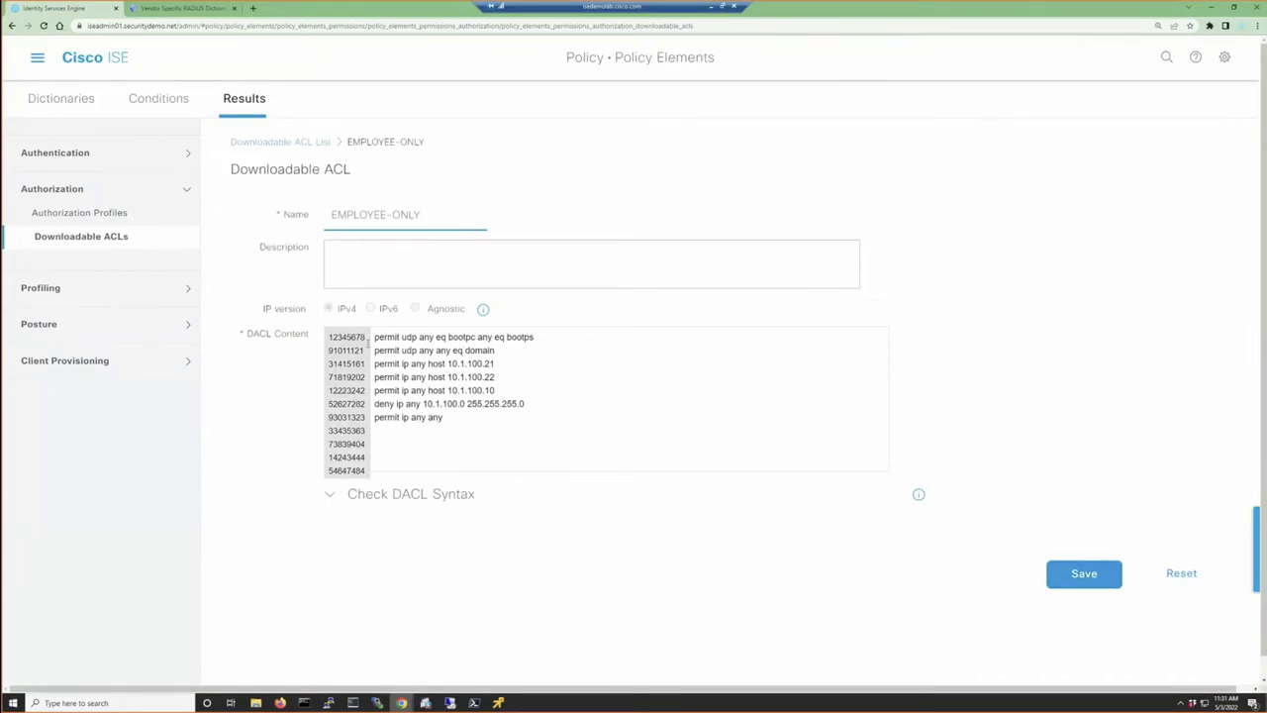
{"action": "left_click", "coordinate": [502, 375]}
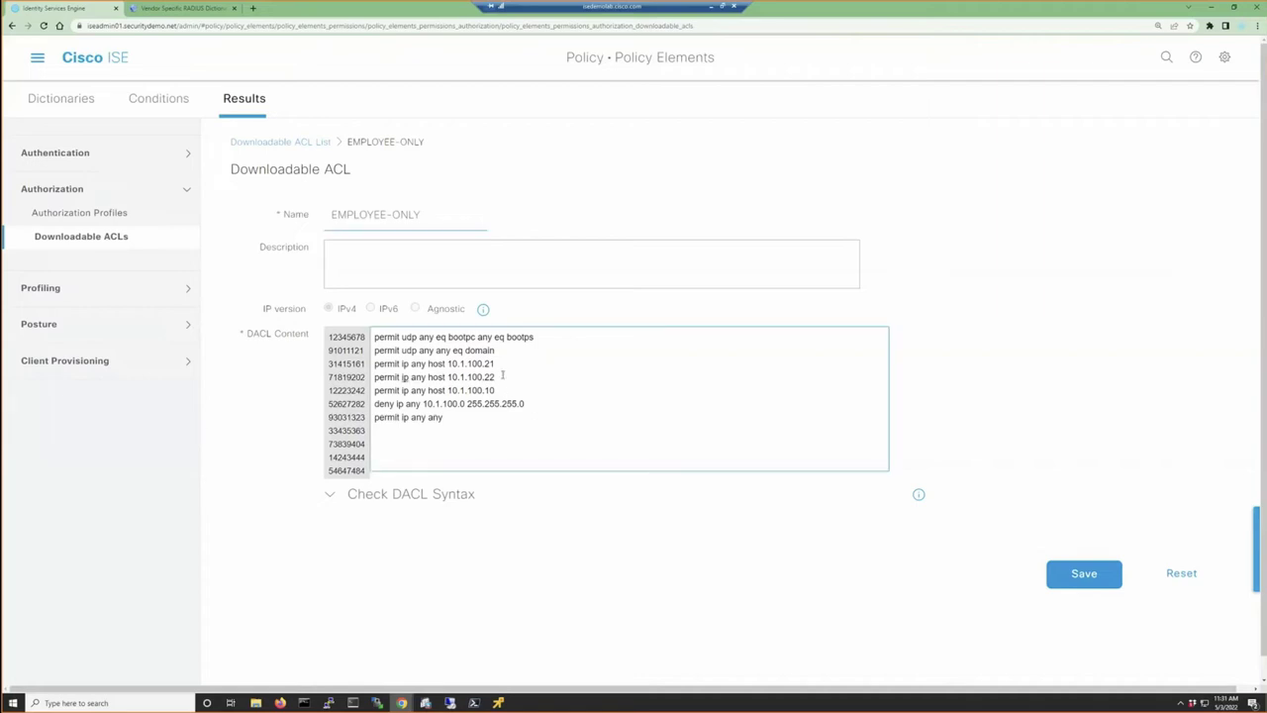
Add the log keyword to the "permit ip any host 10.1.100.22" entry and check the DACL syntax
{"action": "type", "text": "log"}
{"action": "key", "text": "BackSpace"}
{"action": "type", "text": "g"}
{"action": "left_click", "coordinate": [329, 496]}
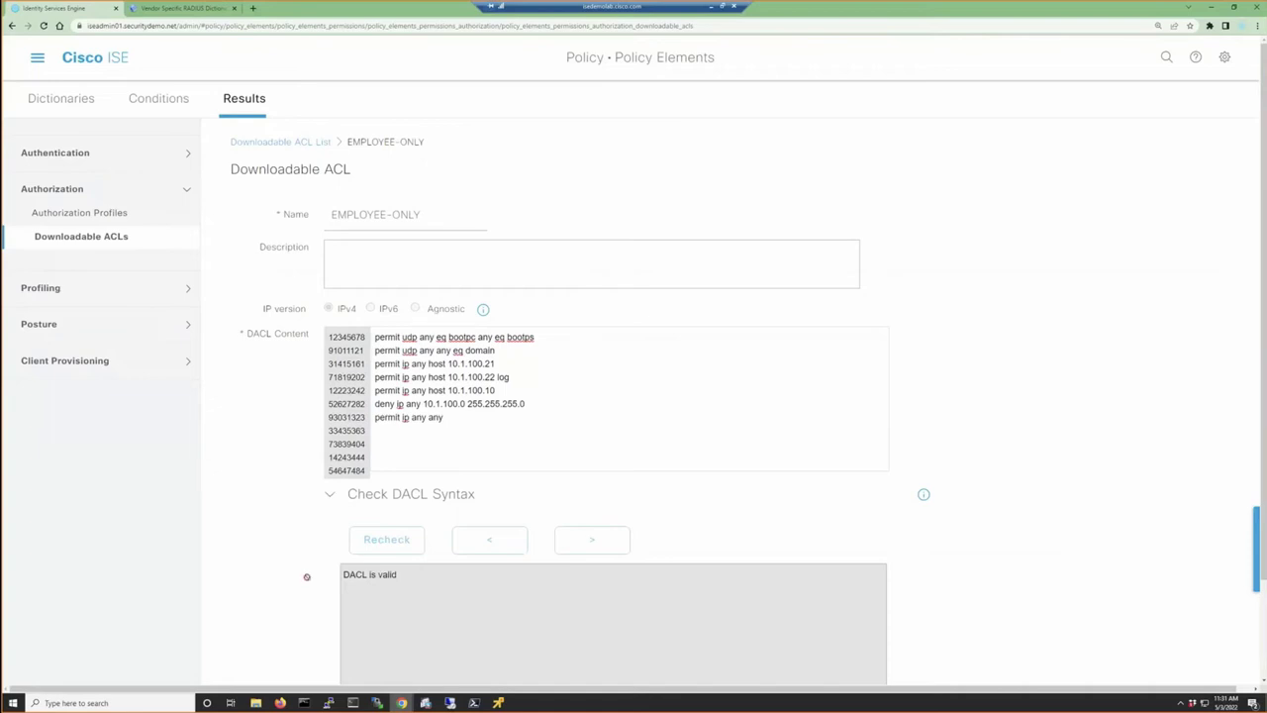
Append the invalid text "gjdgdl;kg" to the first DACL entry and recheck the syntax
{"action": "left_click", "coordinate": [510, 379]}
{"action": "left_click", "coordinate": [572, 337]}
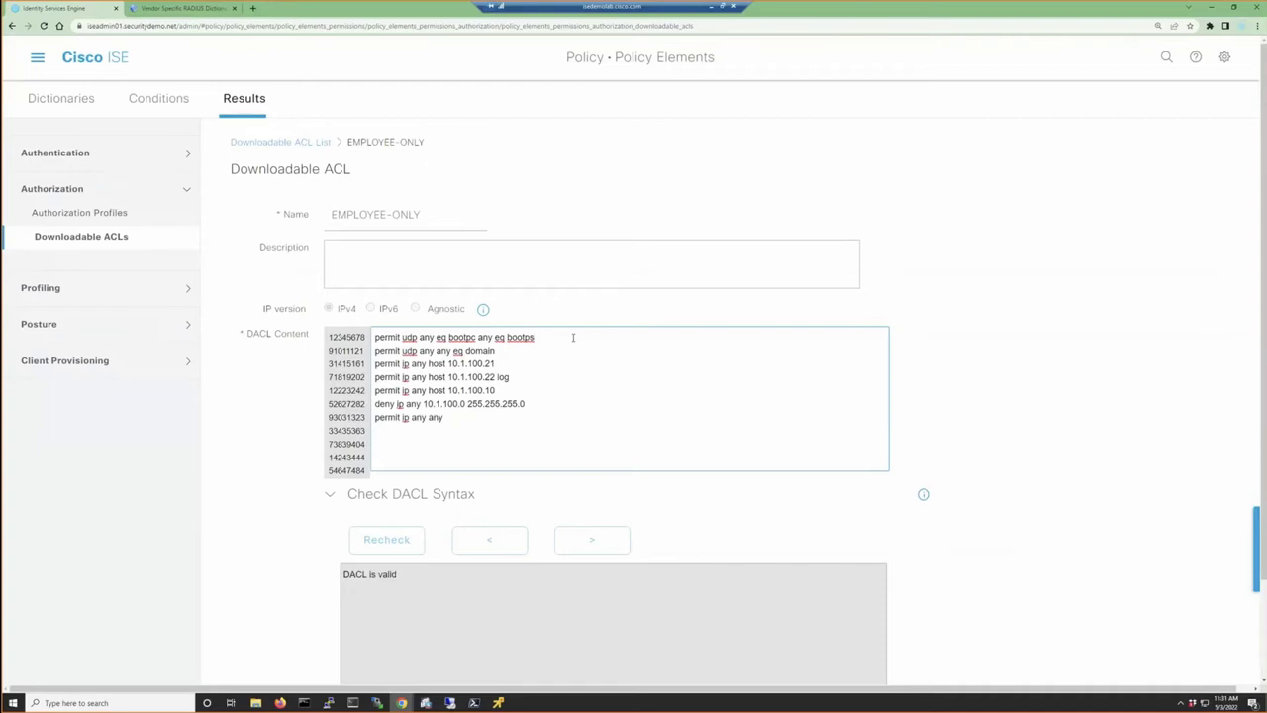
{"action": "type", "text": "gjdgdl;kg"}
{"action": "left_click", "coordinate": [386, 540]}
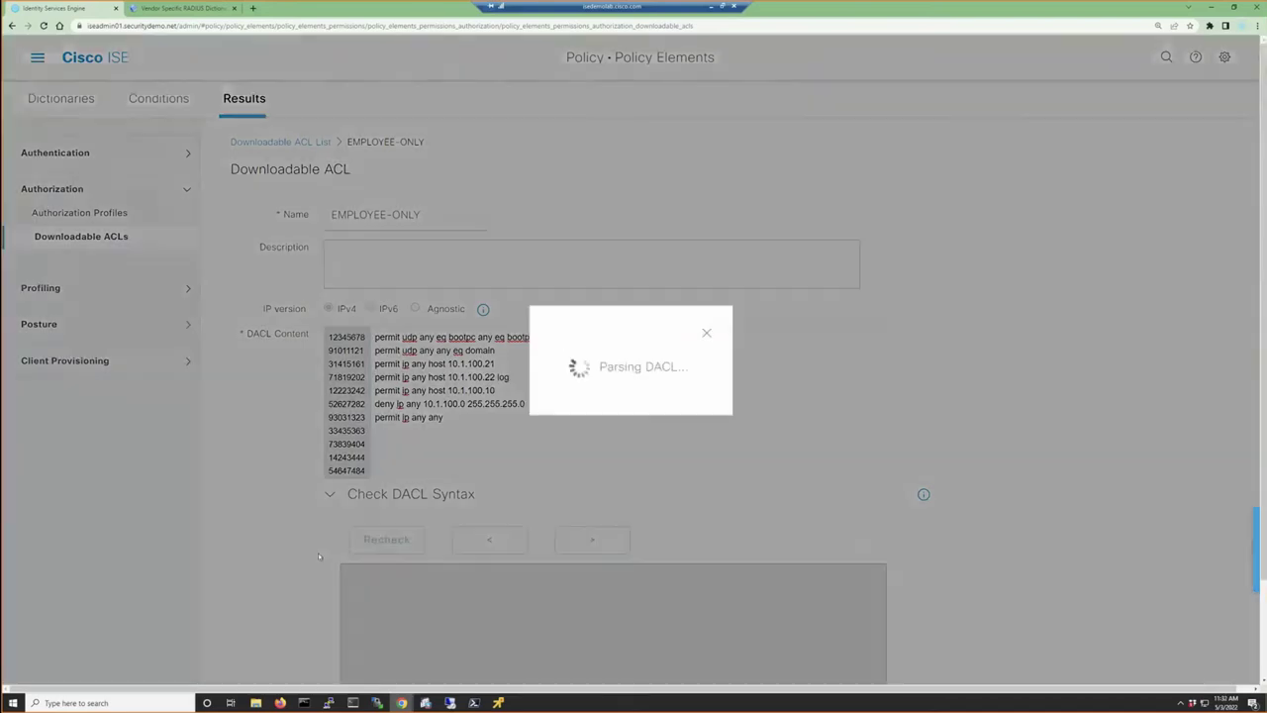
Examine the syntax check output for line 1 and its full list of legal options
{"action": "scroll", "coordinate": [235, 531], "scroll_direction": "down", "scroll_amount": 1}
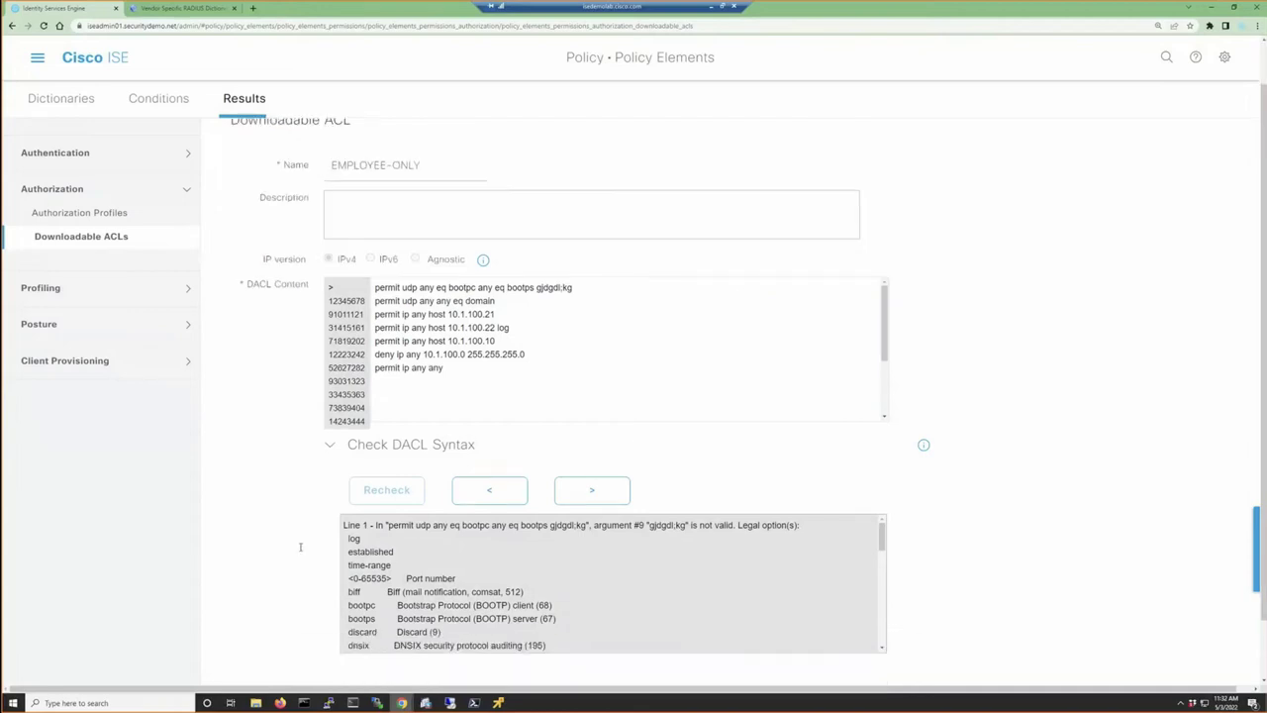
{"action": "left_click", "coordinate": [652, 523]}
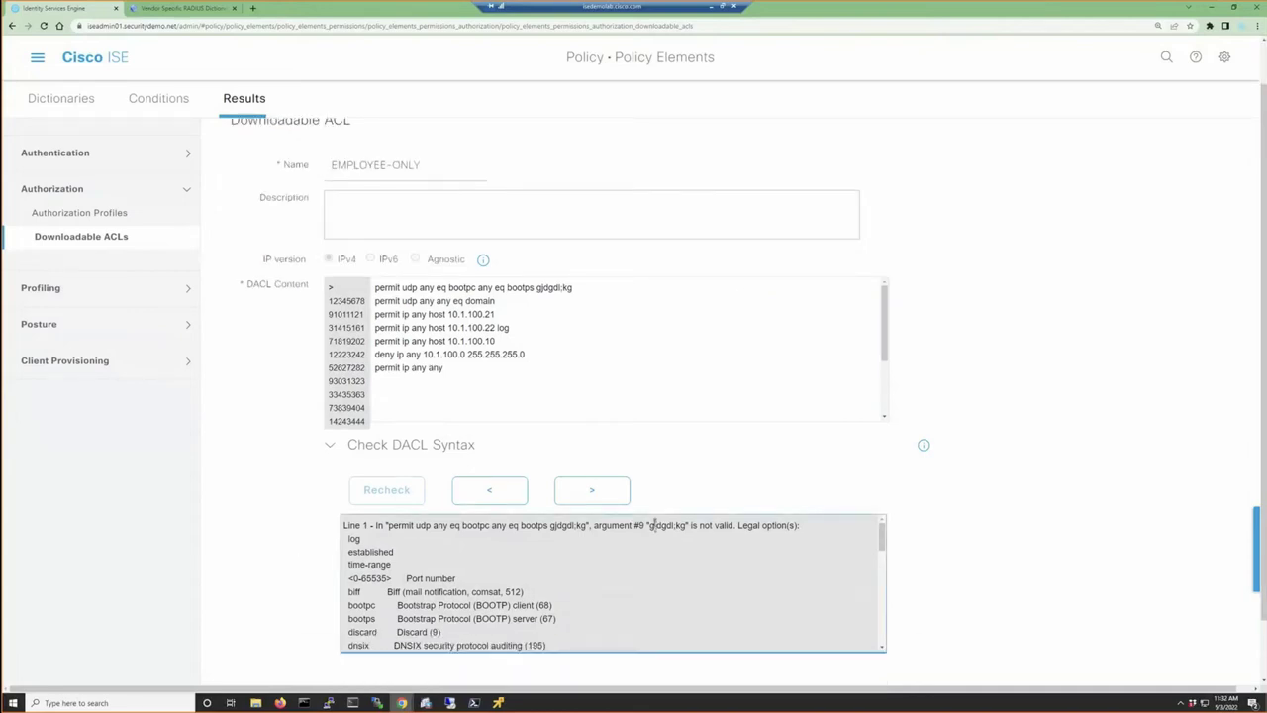
{"action": "left_click", "coordinate": [735, 525], "text": "shift"}
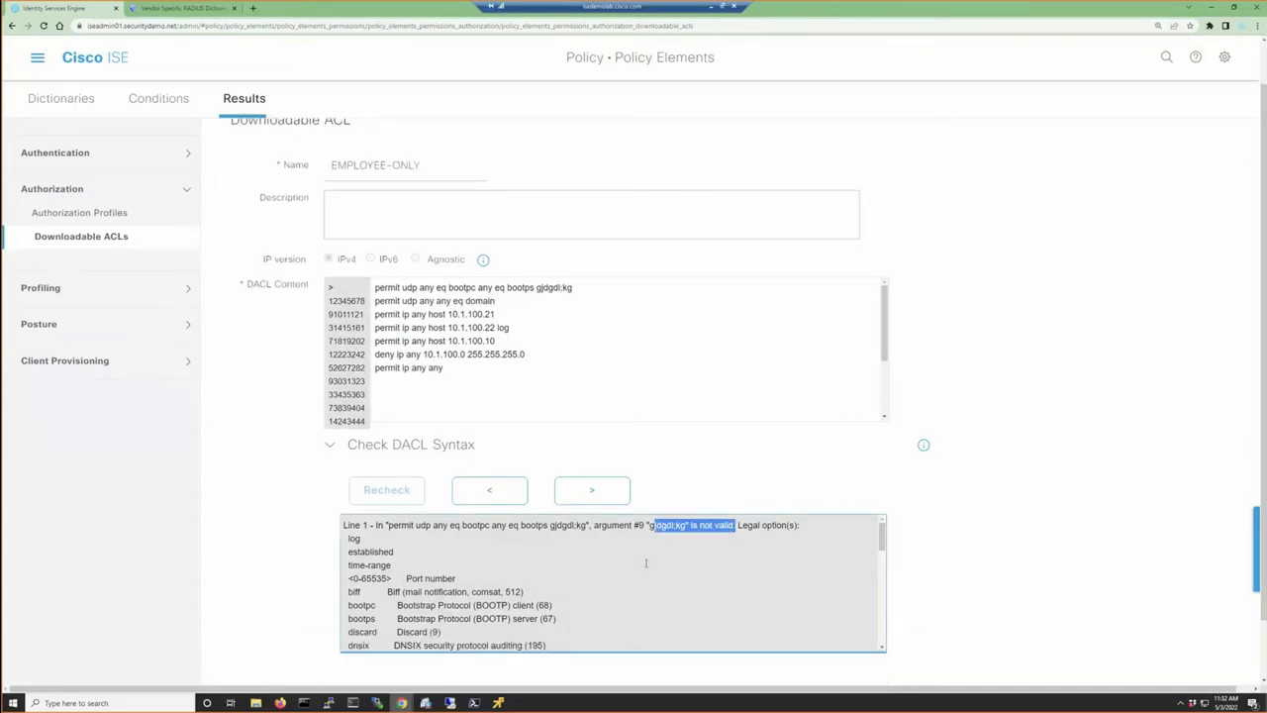
{"action": "left_click", "coordinate": [358, 611]}
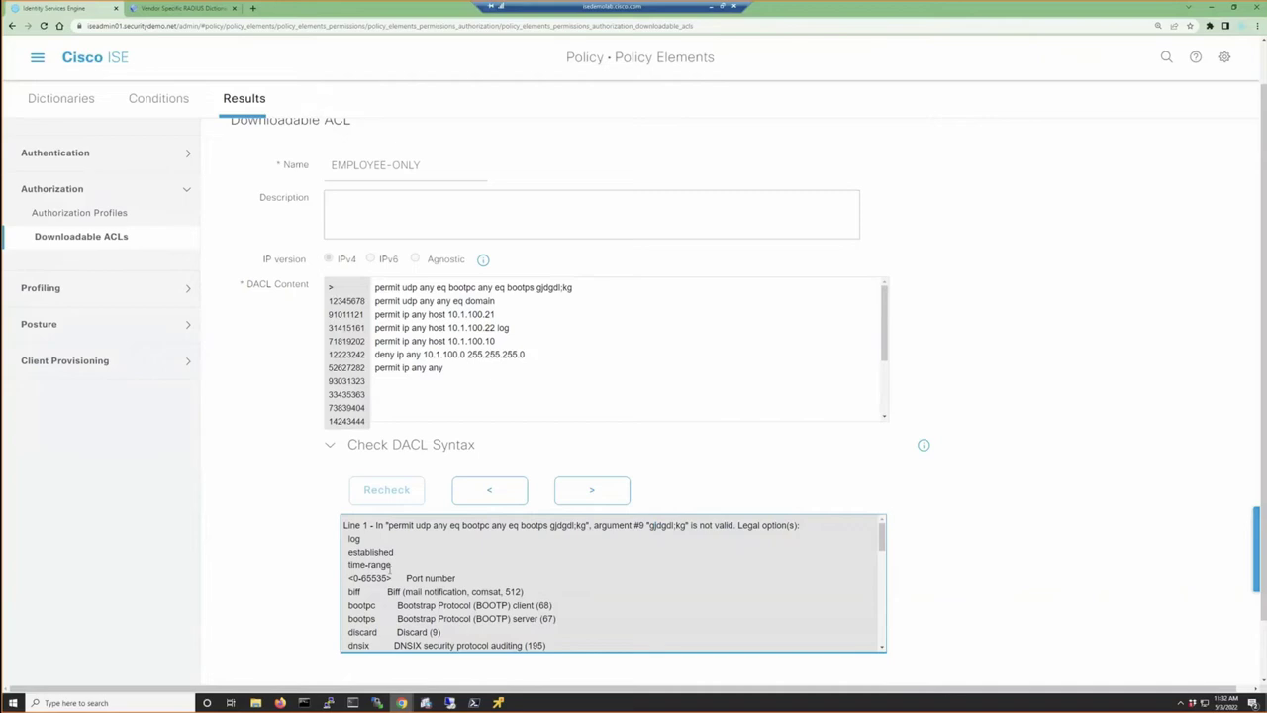
{"action": "scroll", "coordinate": [396, 578], "scroll_direction": "down", "scroll_amount": 10}
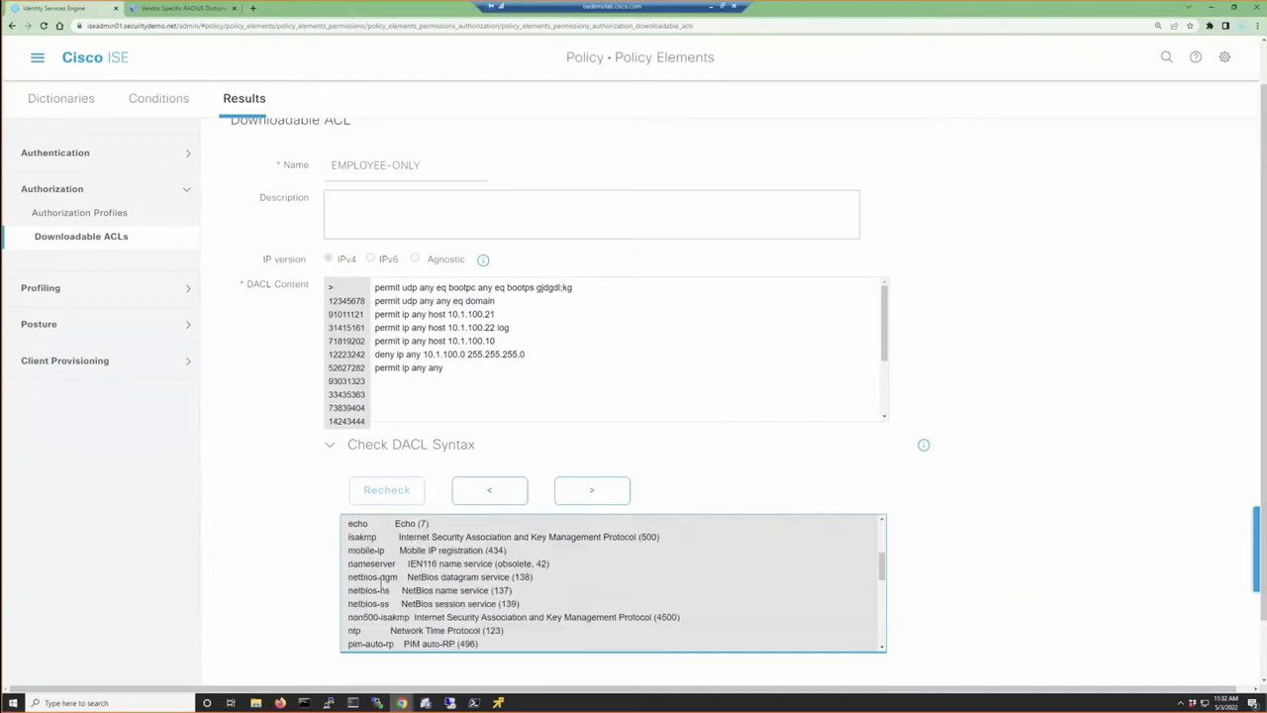
{"action": "scroll", "coordinate": [380, 584], "scroll_direction": "down", "scroll_amount": 2}
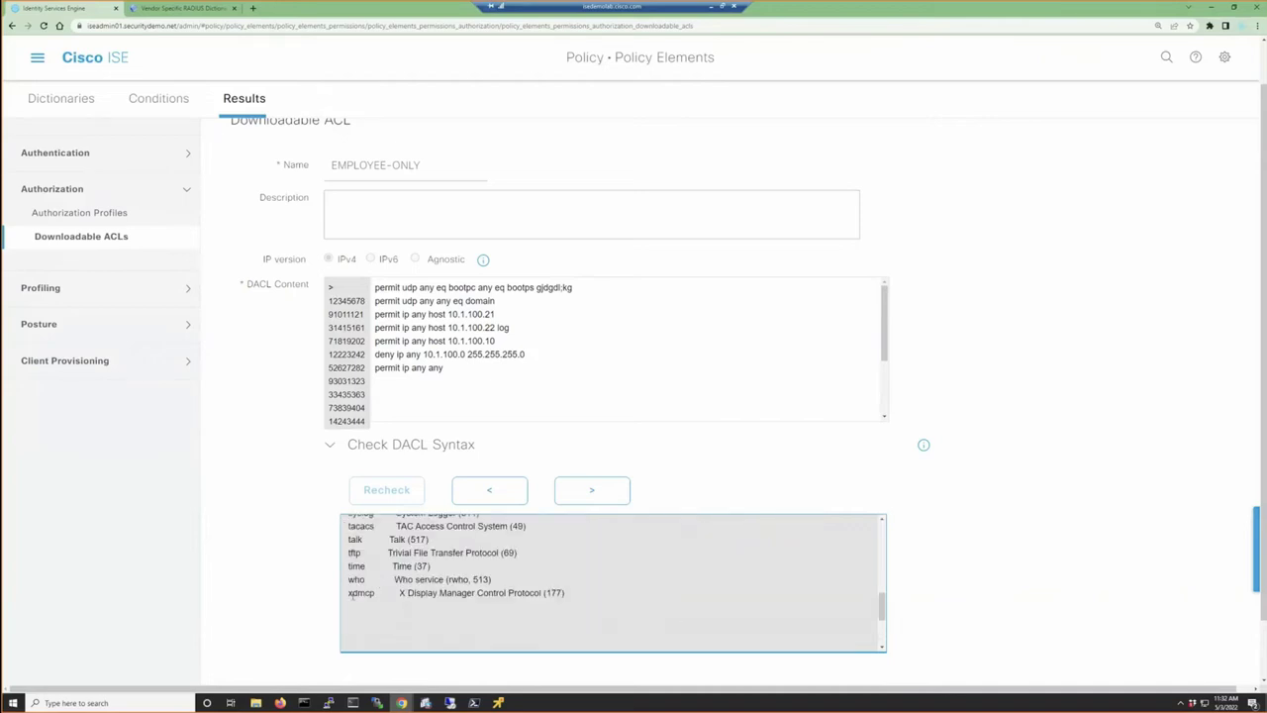
{"action": "scroll", "coordinate": [351, 591], "scroll_direction": "up", "scroll_amount": 12}
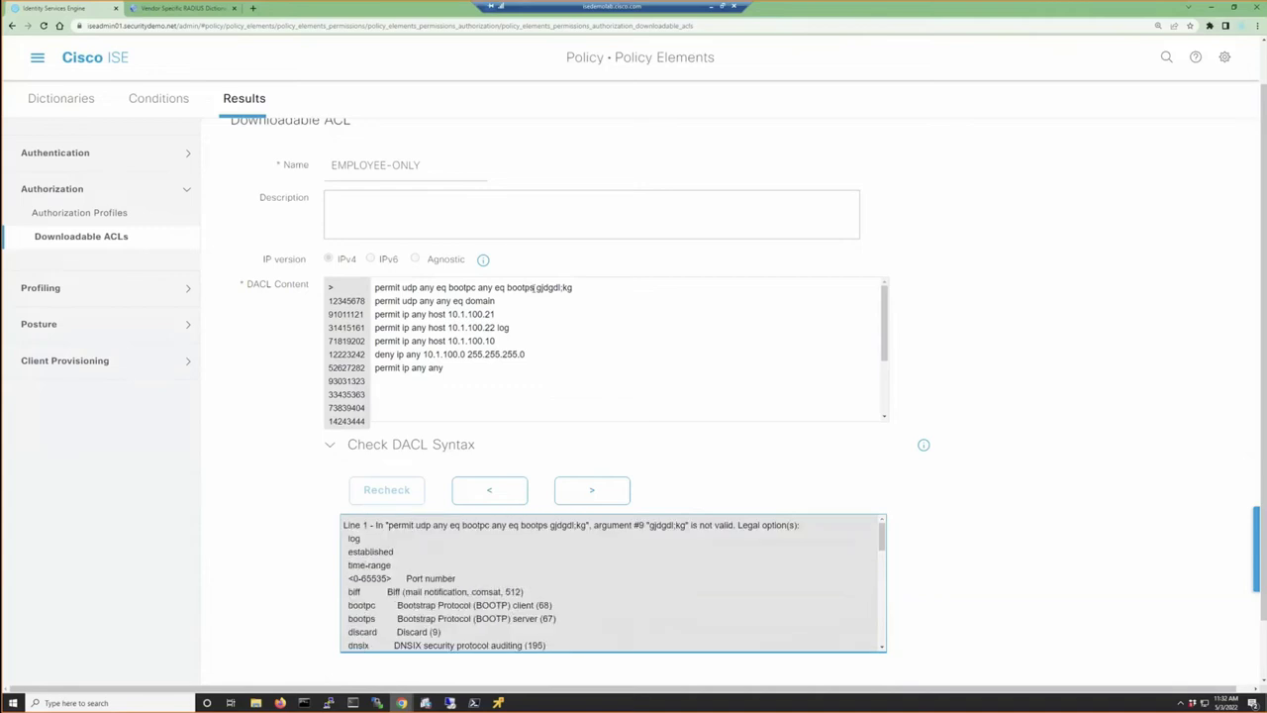
Remove "gjdgdl;kg" from the first entry and log from the 10.1.100.22 entry, and recheck the DACL syntax
{"action": "mouse_move", "coordinate": [535, 287]}
{"action": "left_mouse_down"}
{"action": "mouse_move", "coordinate": [574, 288]}
{"action": "mouse_move", "coordinate": [534, 287]}
{"action": "left_mouse_up"}
{"action": "left_click", "coordinate": [591, 284]}
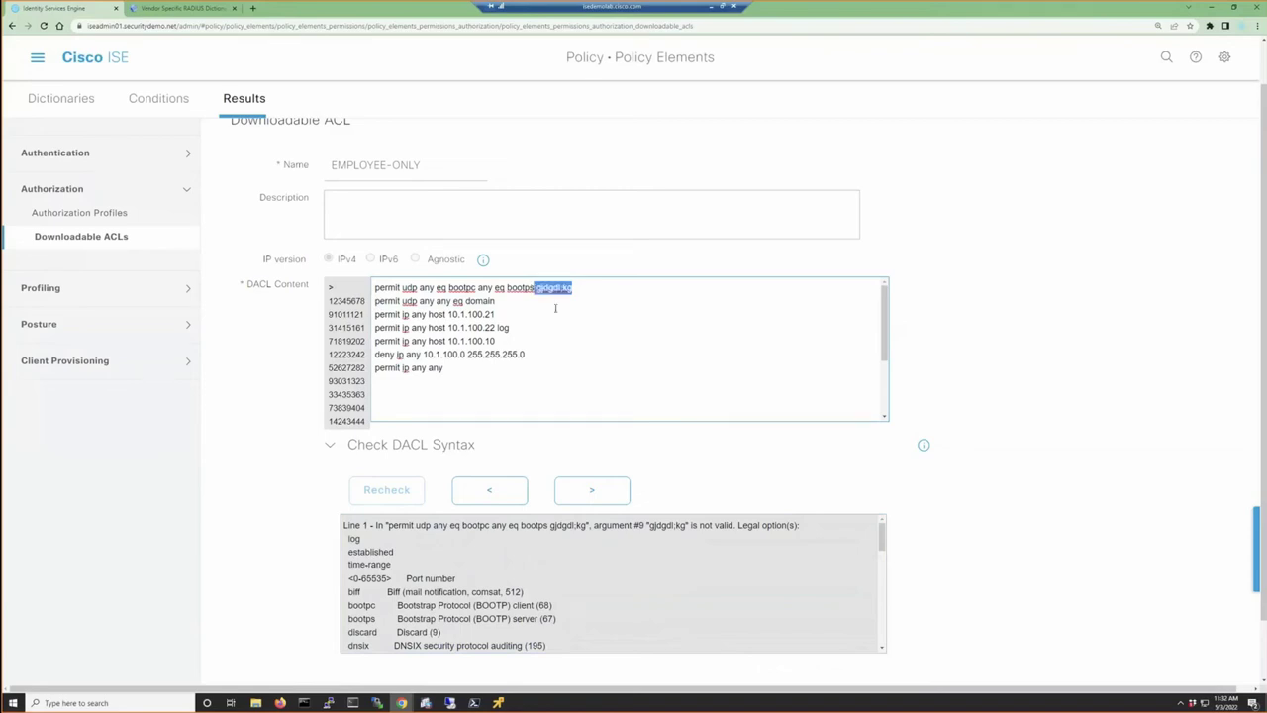
{"action": "key", "text": "BackSpace"}
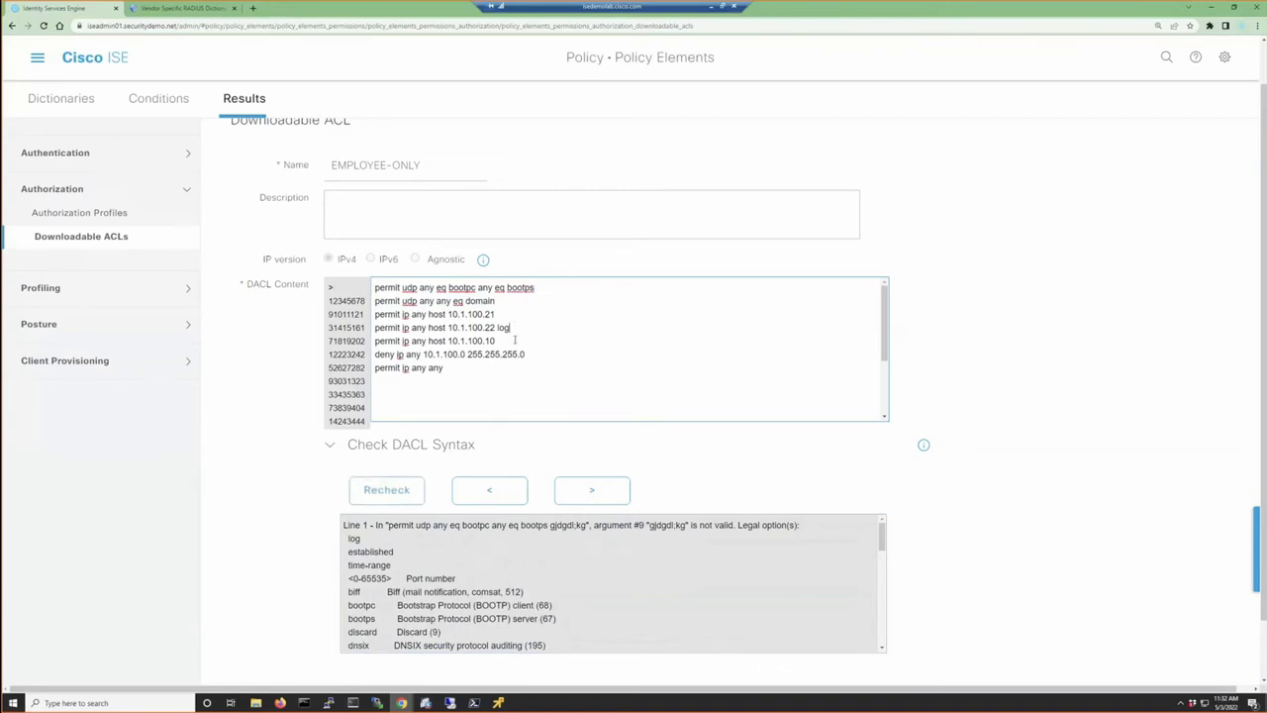
{"action": "key", "text": "BackSpace"}
{"action": "key", "text": "BackSpace"}
{"action": "key", "text": "BackSpace"}
{"action": "key", "text": "BackSpace"}
{"action": "left_click", "coordinate": [389, 489]}
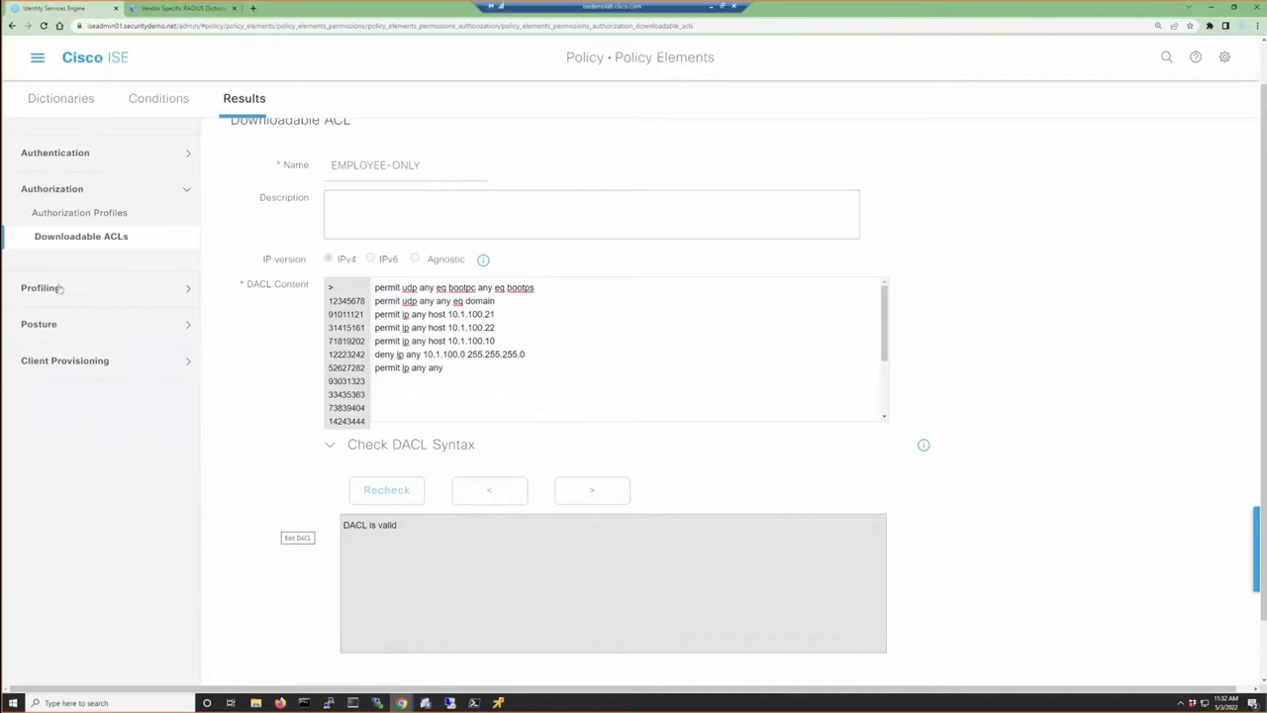
Leave the downloadable ACL without saving and open the WIRED-EMPLOYEE-ACCESS authorization profile
{"action": "left_click", "coordinate": [49, 220]}
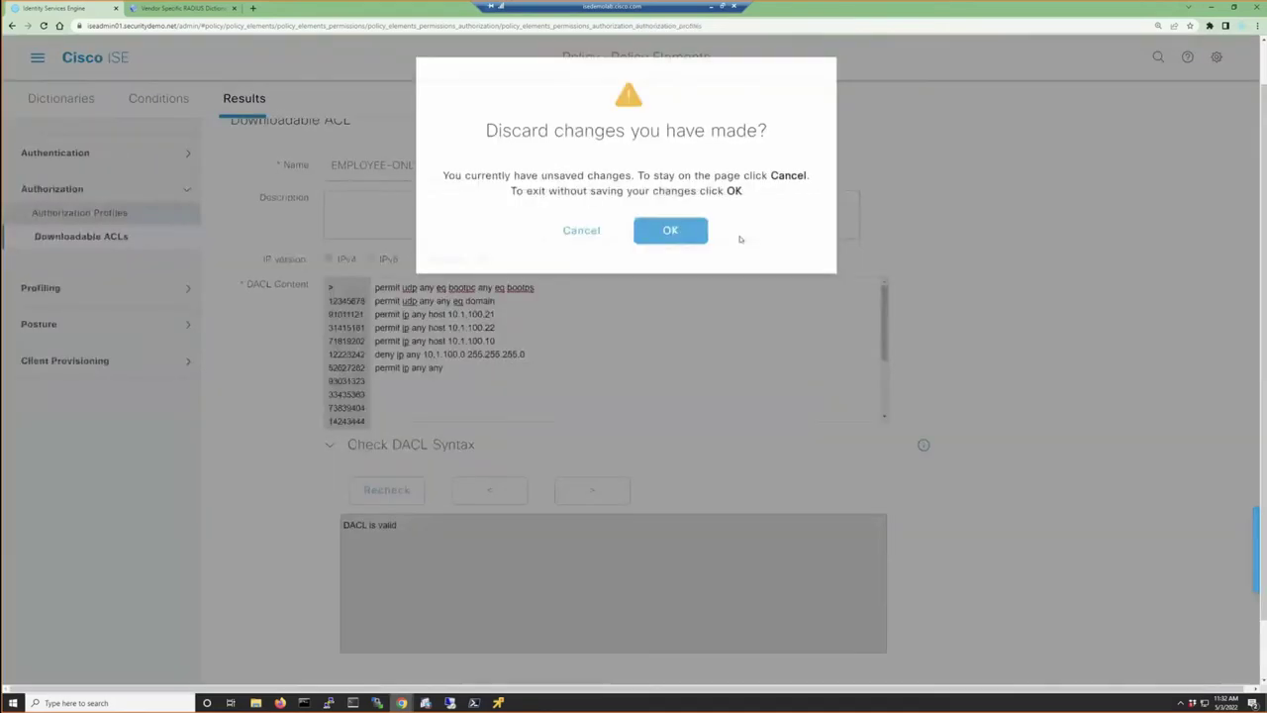
{"action": "key", "text": "Return"}
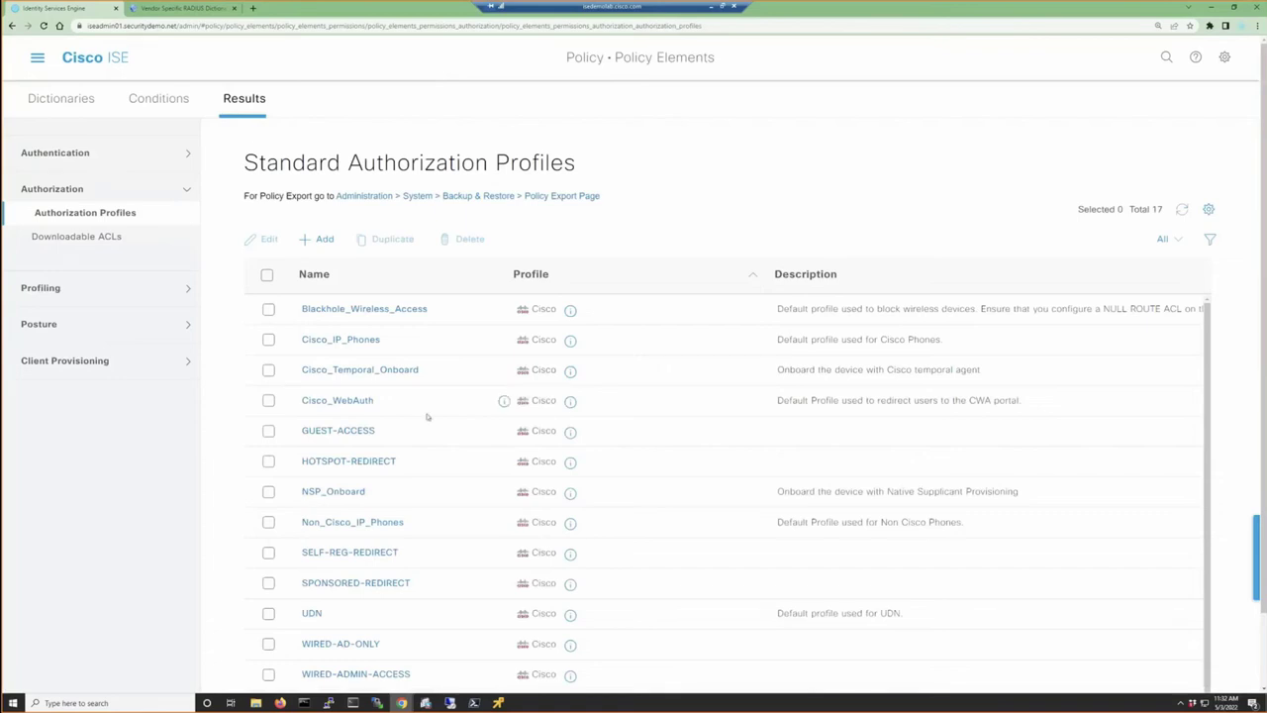
{"action": "scroll", "coordinate": [417, 416], "scroll_direction": "down", "scroll_amount": 1}
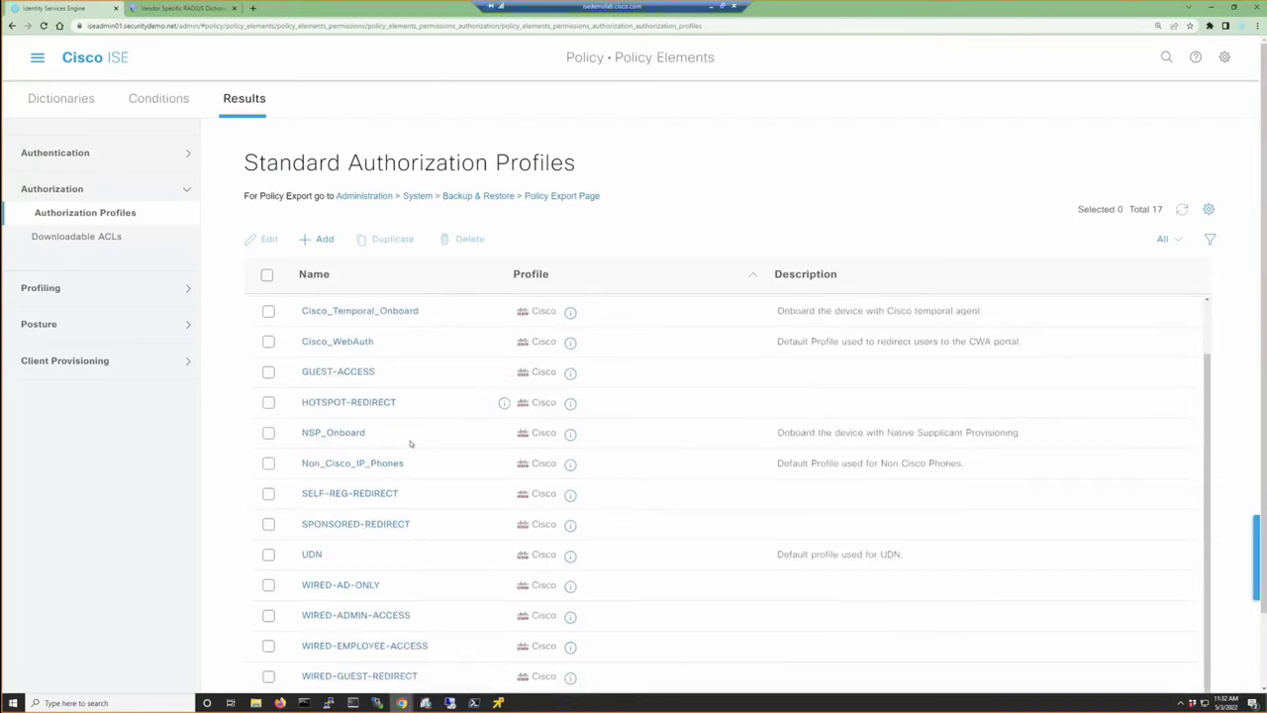
{"action": "left_click", "coordinate": [343, 645]}
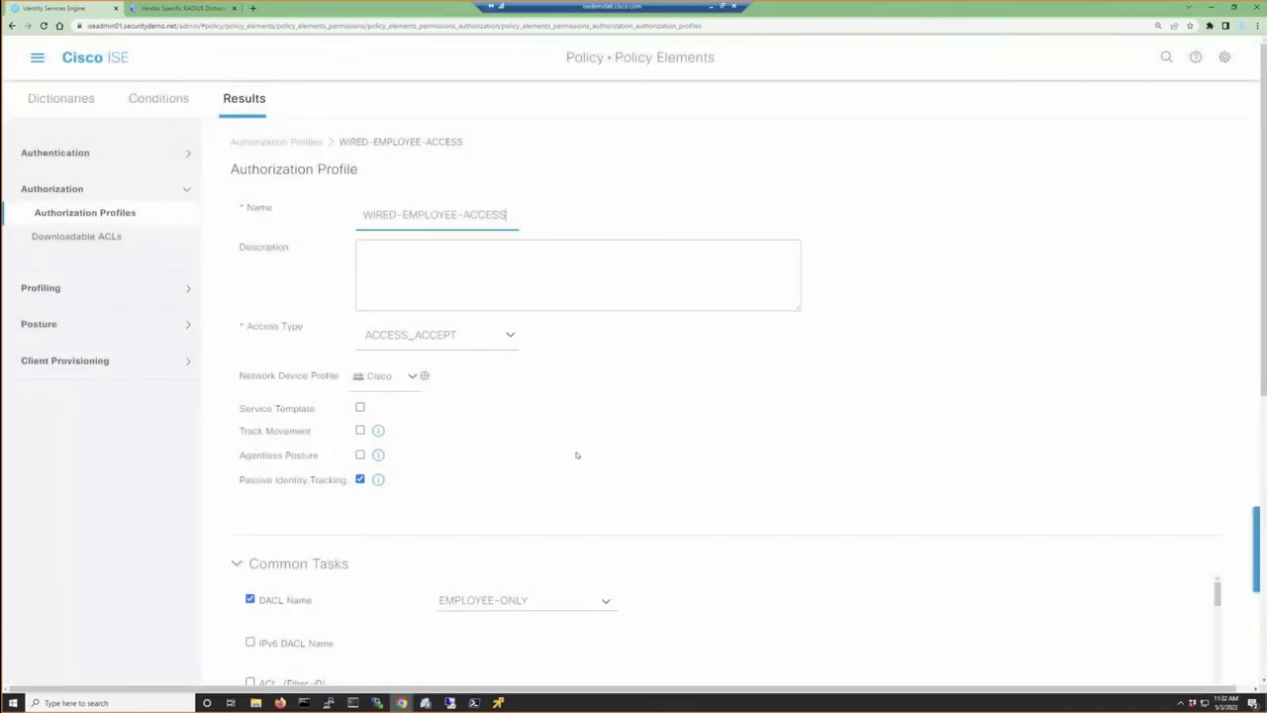
Review the profile's general settings and the downloadable ACLs available for its DACL Name task
{"action": "scroll", "coordinate": [474, 487], "scroll_direction": "down", "scroll_amount": 1}
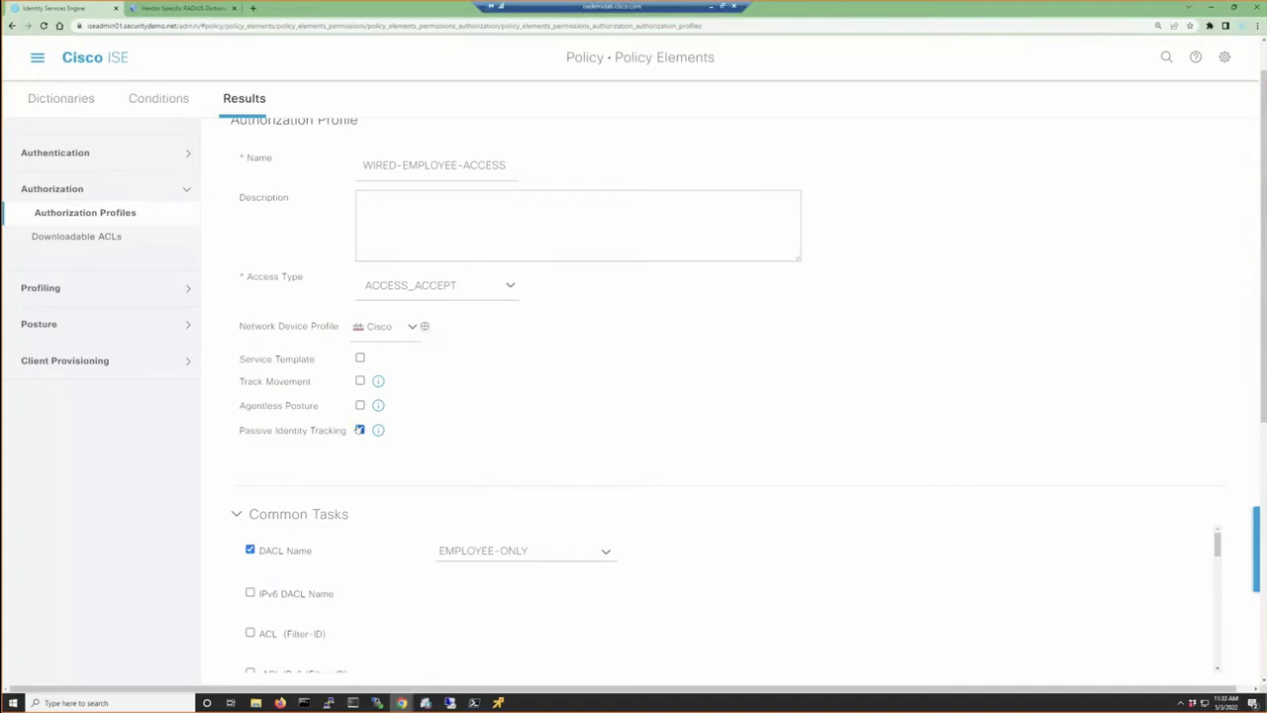
{"action": "scroll", "coordinate": [405, 461], "scroll_direction": "down", "scroll_amount": 3}
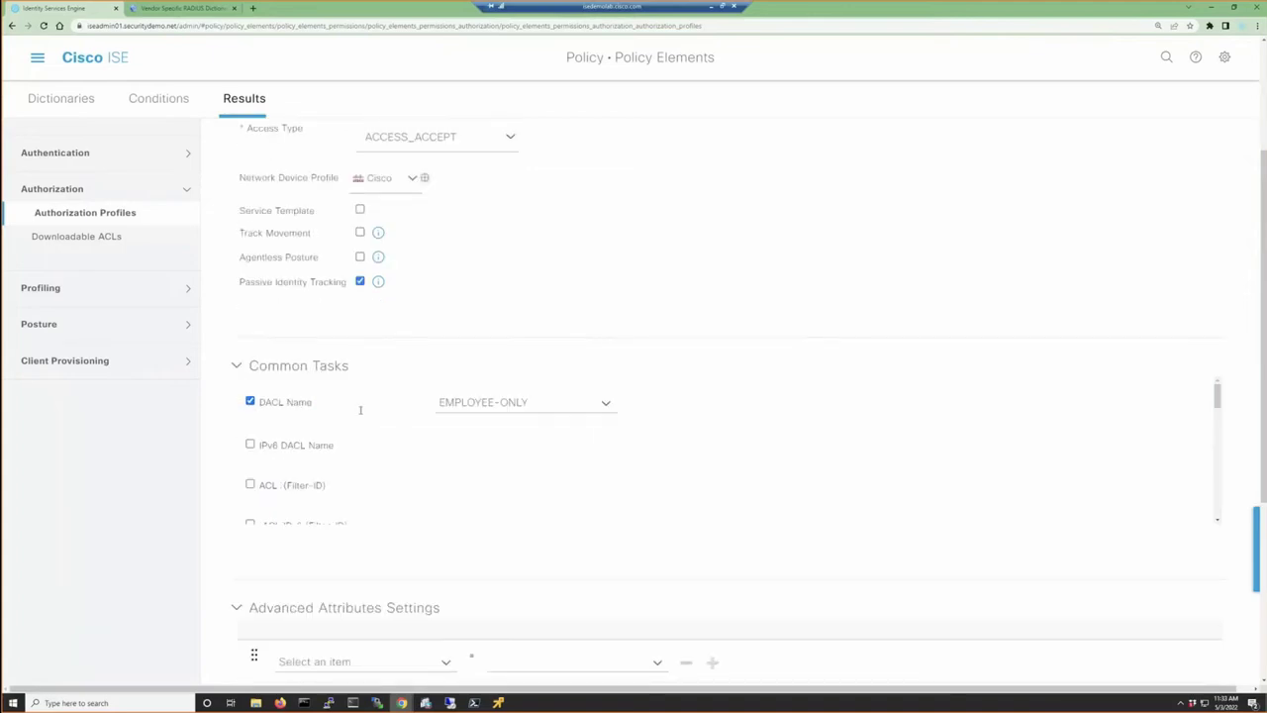
{"action": "left_click", "coordinate": [605, 403]}
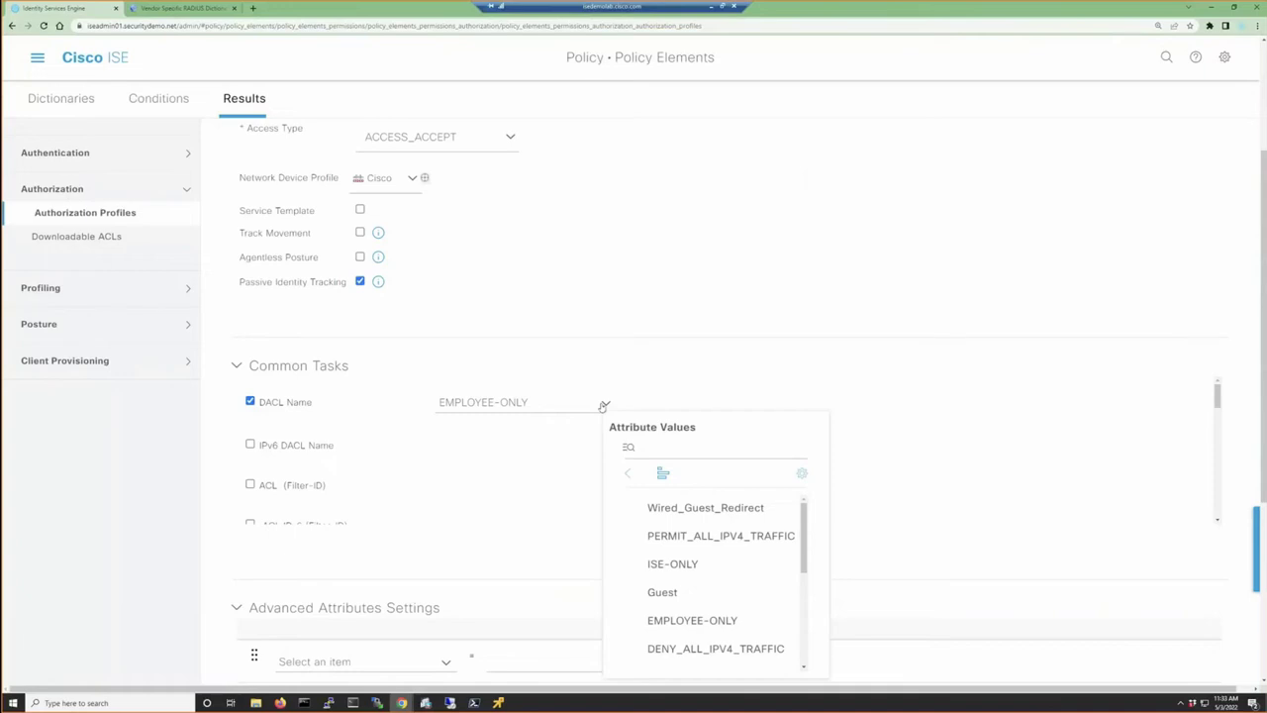
{"action": "scroll", "coordinate": [704, 546], "scroll_direction": "down", "scroll_amount": 3}
{"action": "scroll", "coordinate": [702, 542], "scroll_direction": "up", "scroll_amount": 1}
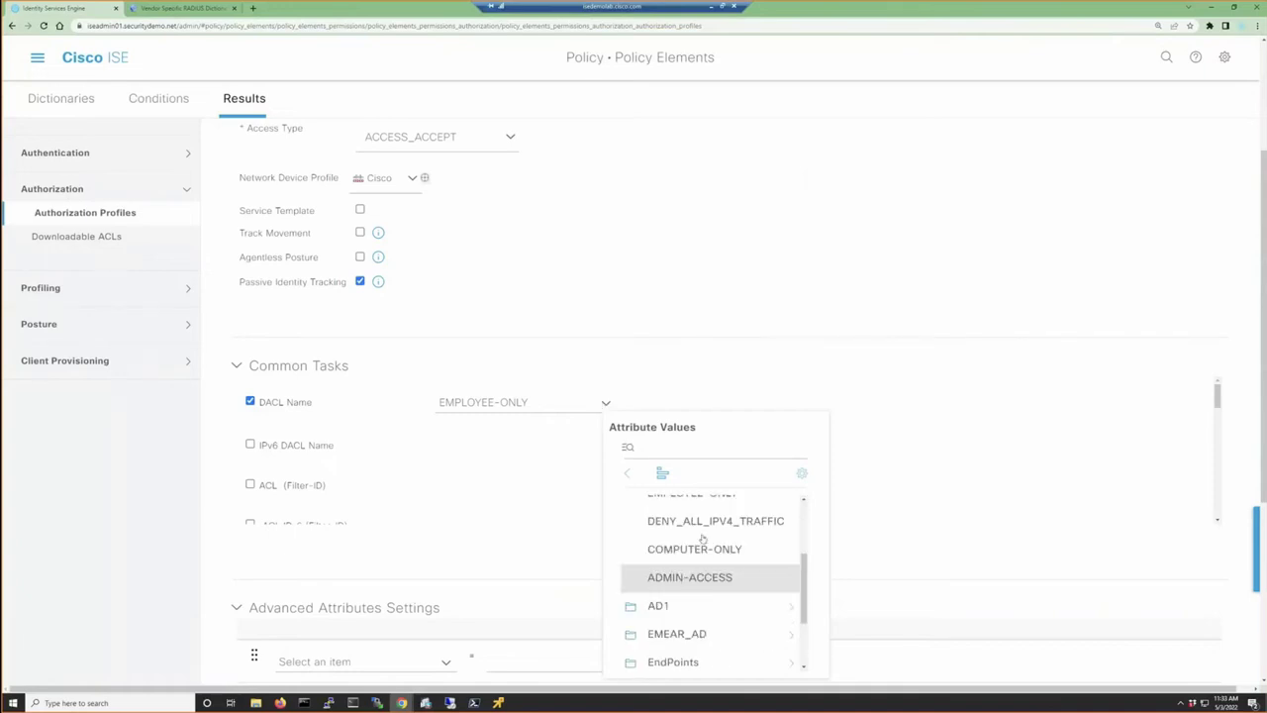
{"action": "scroll", "coordinate": [696, 562], "scroll_direction": "up", "scroll_amount": 3}
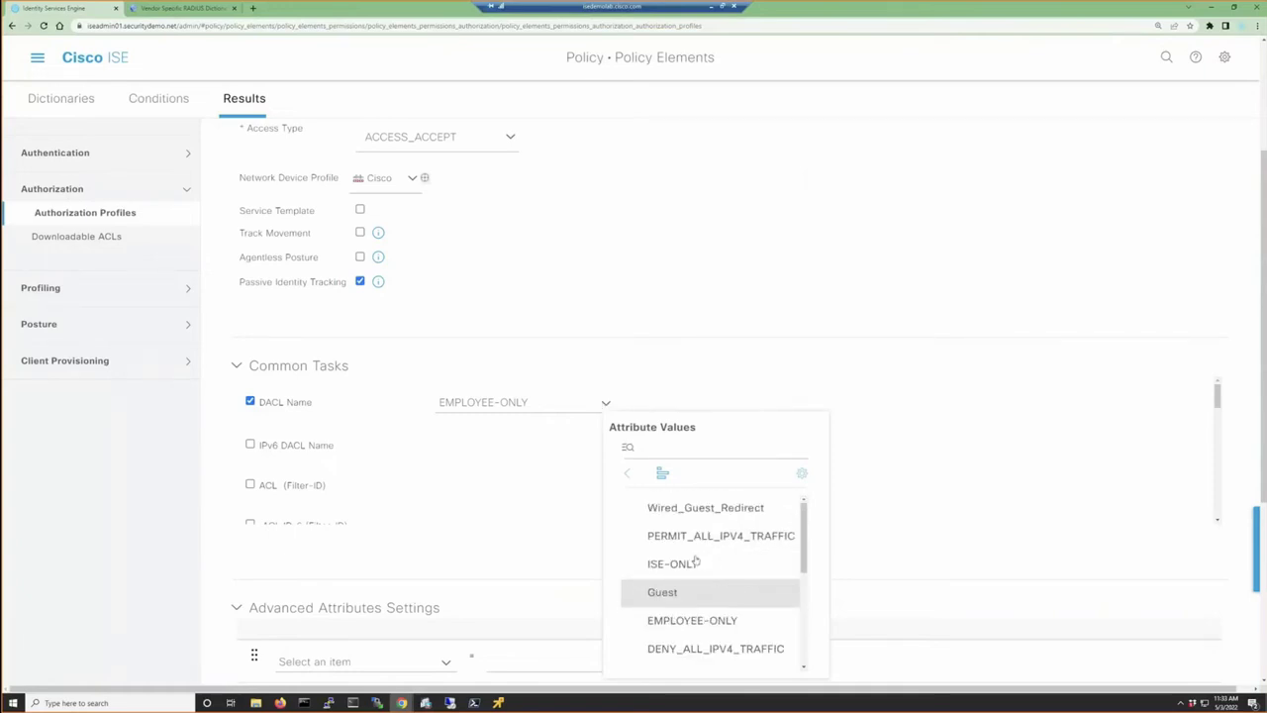
{"action": "scroll", "coordinate": [696, 561], "scroll_direction": "up", "scroll_amount": 1}
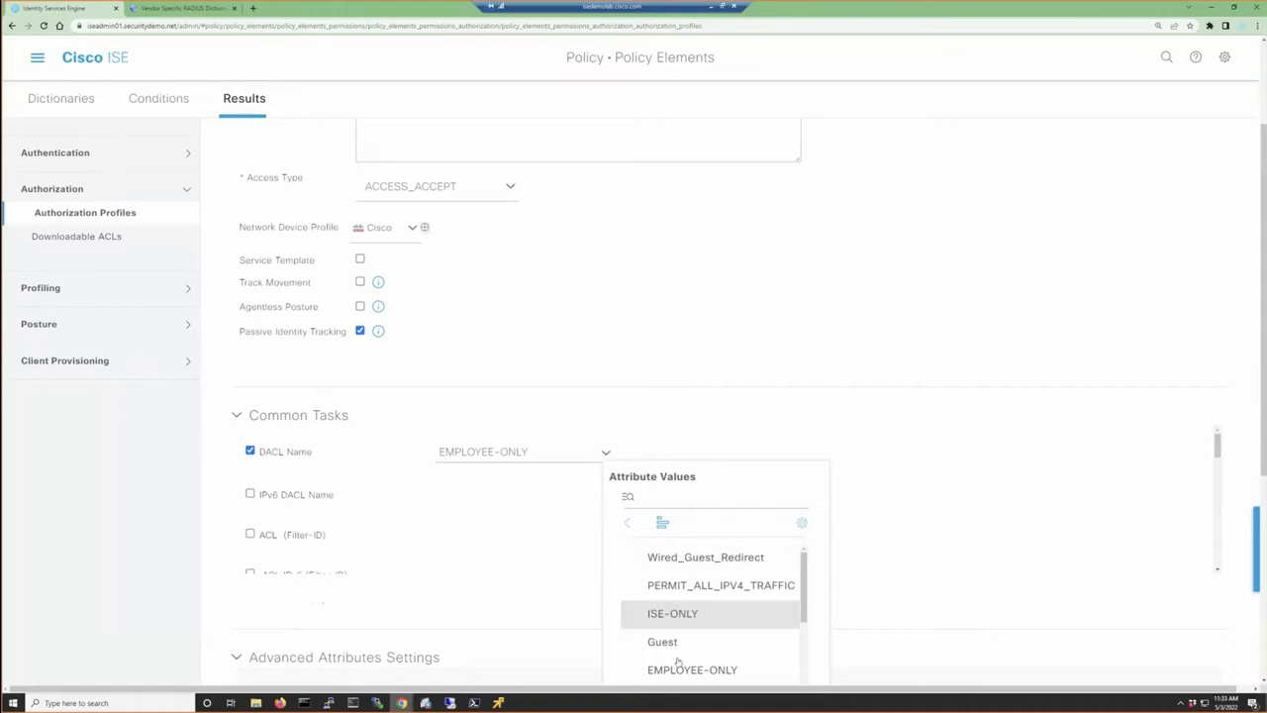
{"action": "left_click", "coordinate": [464, 504]}
Try the ACL (Filter-ID) task with the name EMPLOYEE-ACCESS and disable the task again
{"action": "scroll", "coordinate": [345, 509], "scroll_direction": "down", "scroll_amount": 1}
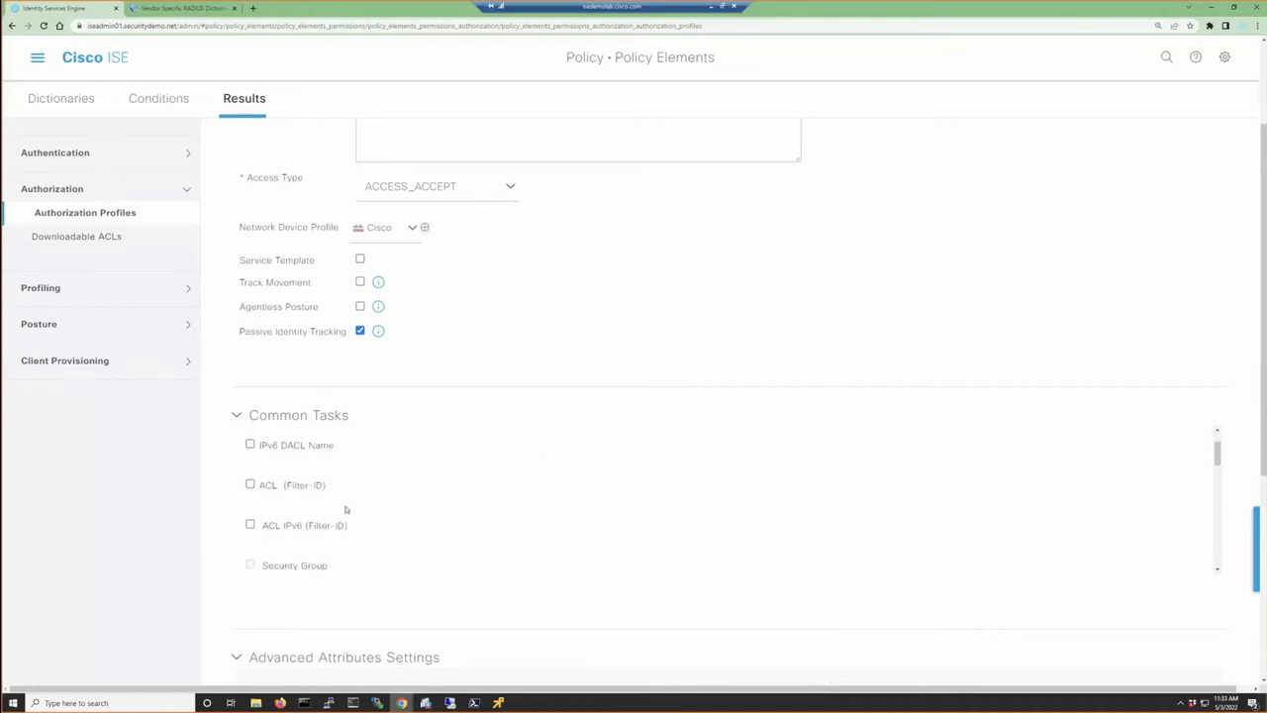
{"action": "left_click", "coordinate": [249, 484]}
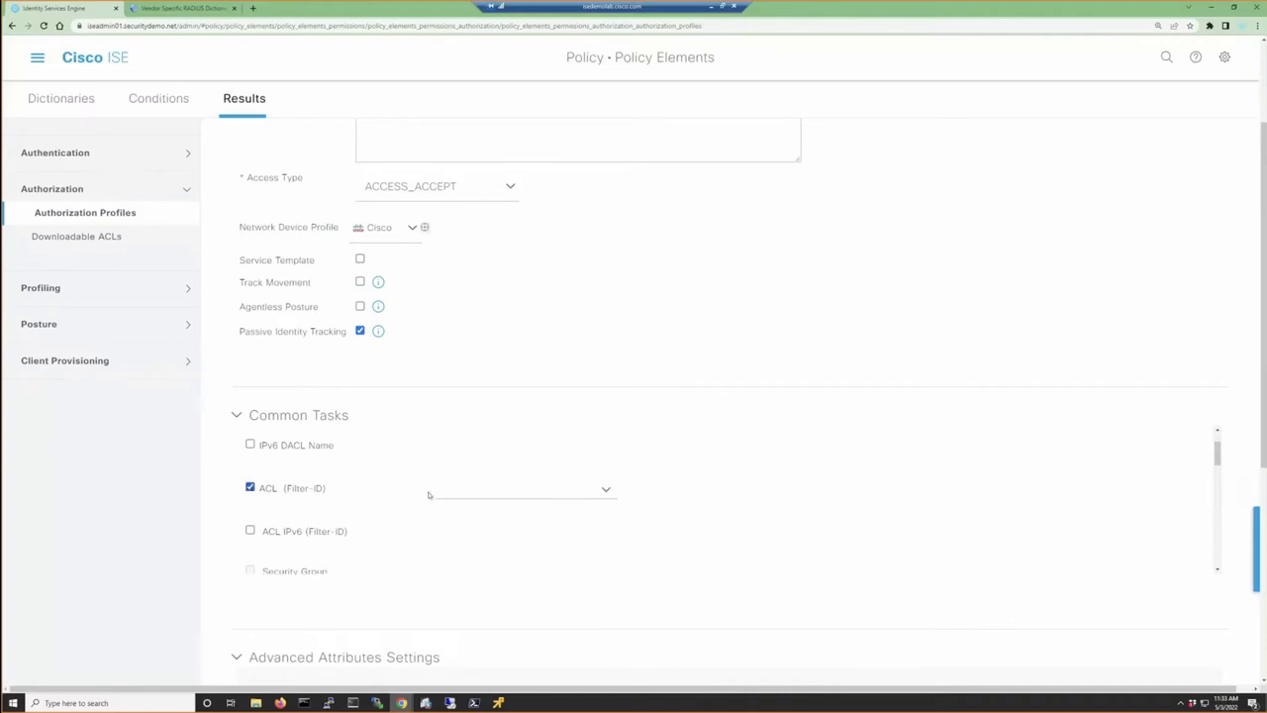
{"action": "left_click", "coordinate": [606, 489]}
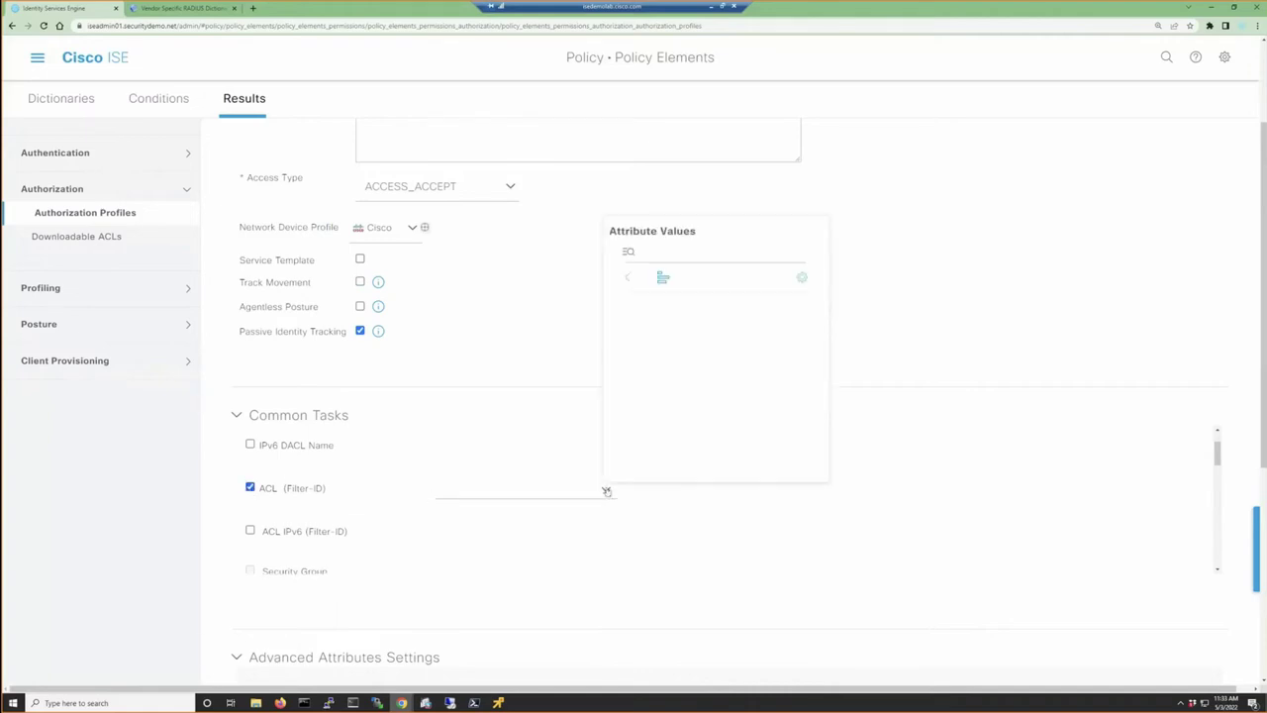
{"action": "left_click", "coordinate": [513, 492]}
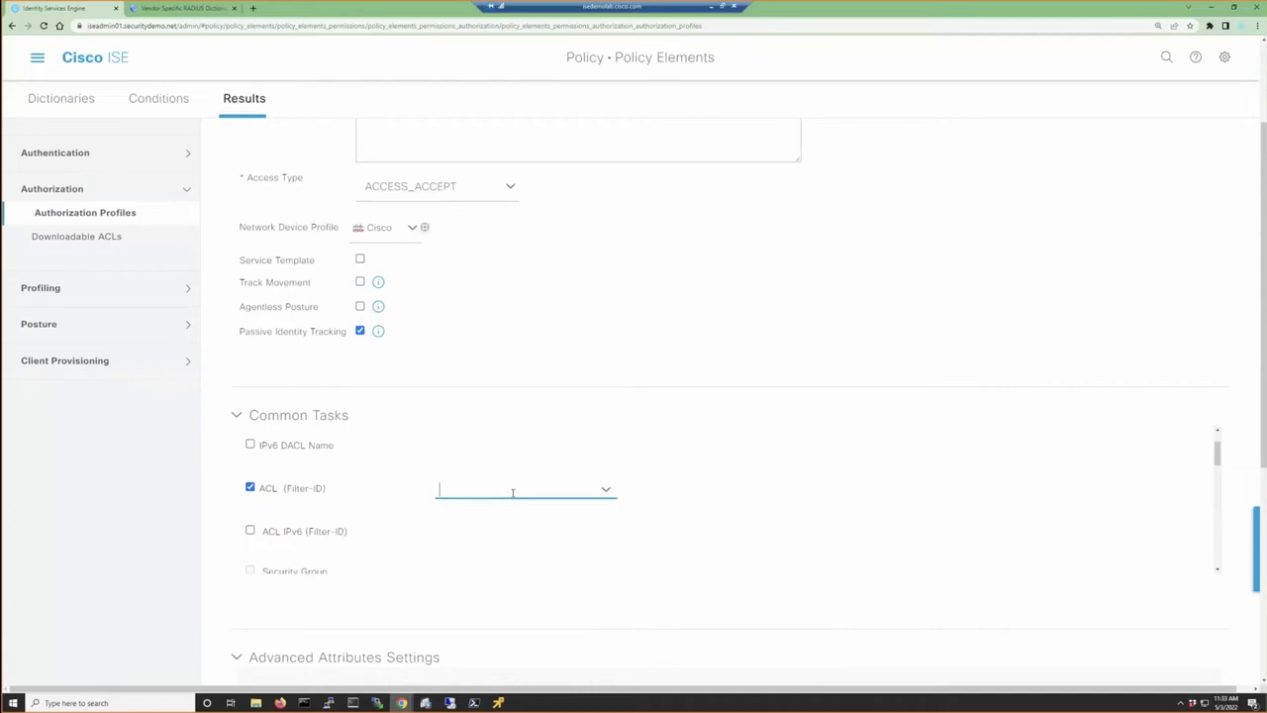
{"action": "type", "text": "EMPLOYEE-ACCESS"}
{"action": "left_click", "coordinate": [251, 495]}
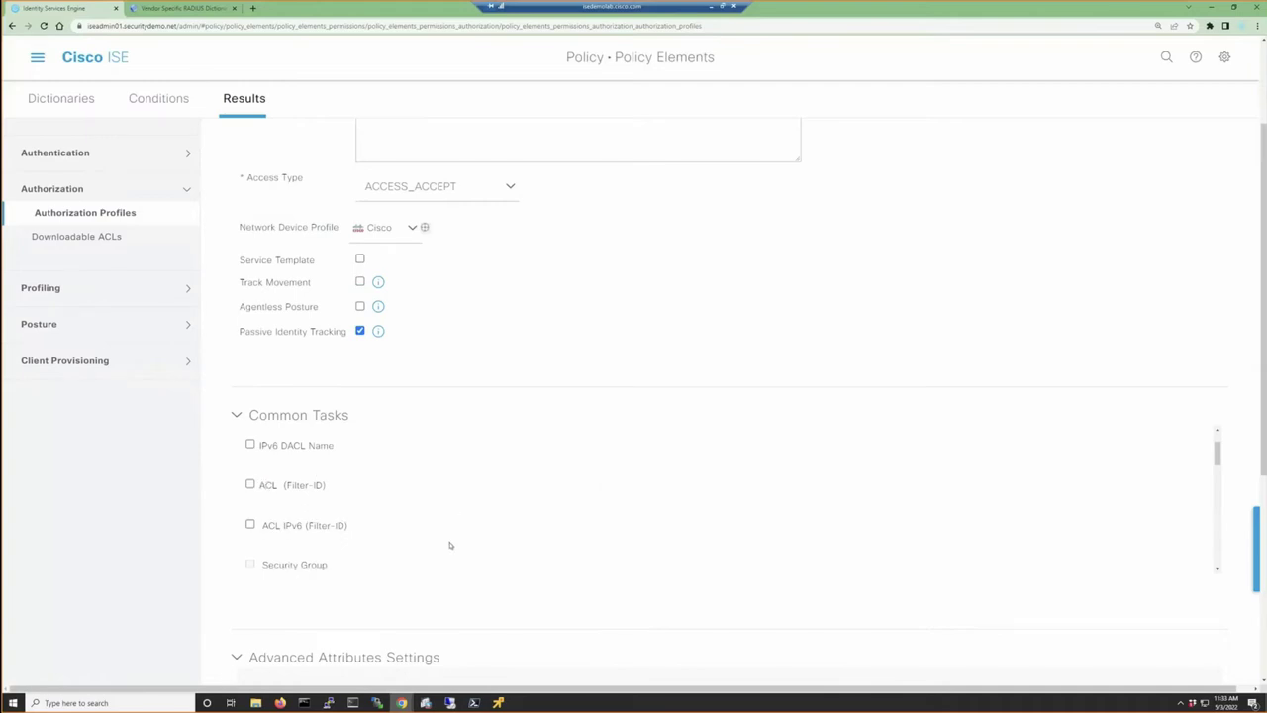
Try EMPLOYEE as the VLAN ID/Name in the common tasks and set it back to 50
{"action": "scroll", "coordinate": [449, 545], "scroll_direction": "down", "scroll_amount": 1}
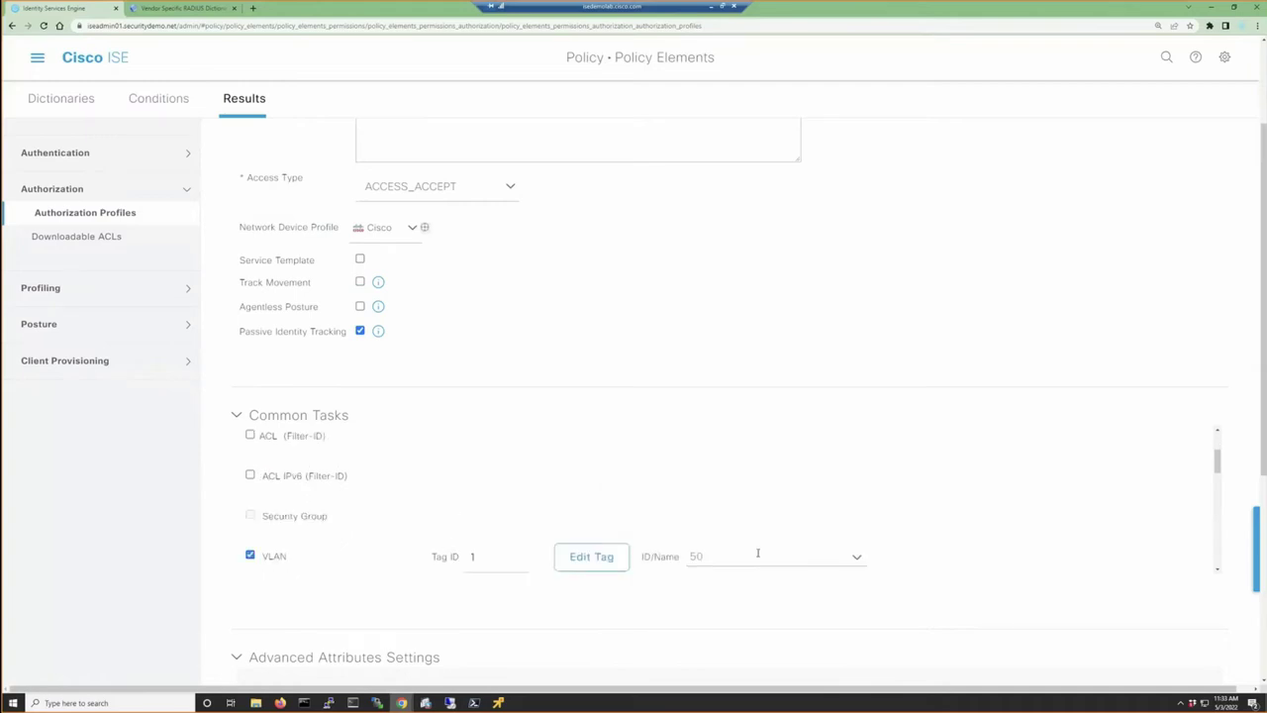
{"action": "left_click", "coordinate": [855, 559]}
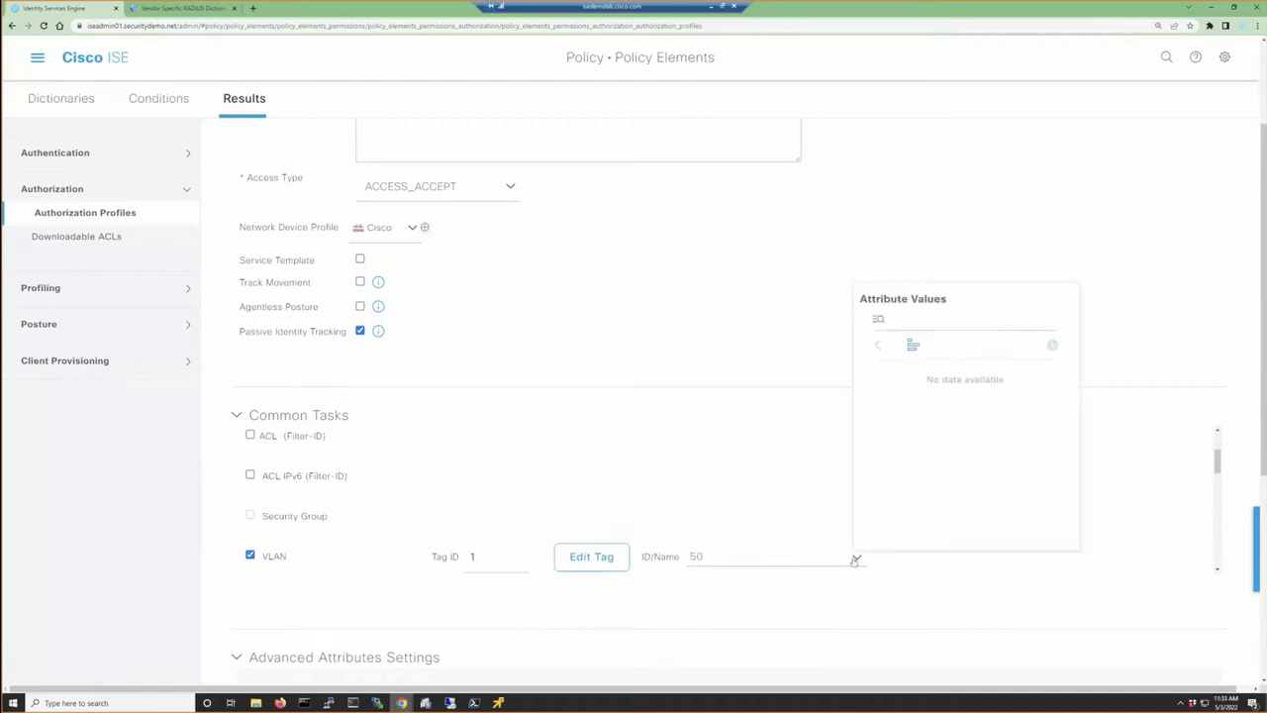
{"action": "left_click", "coordinate": [855, 559]}
{"action": "left_click", "coordinate": [760, 557]}
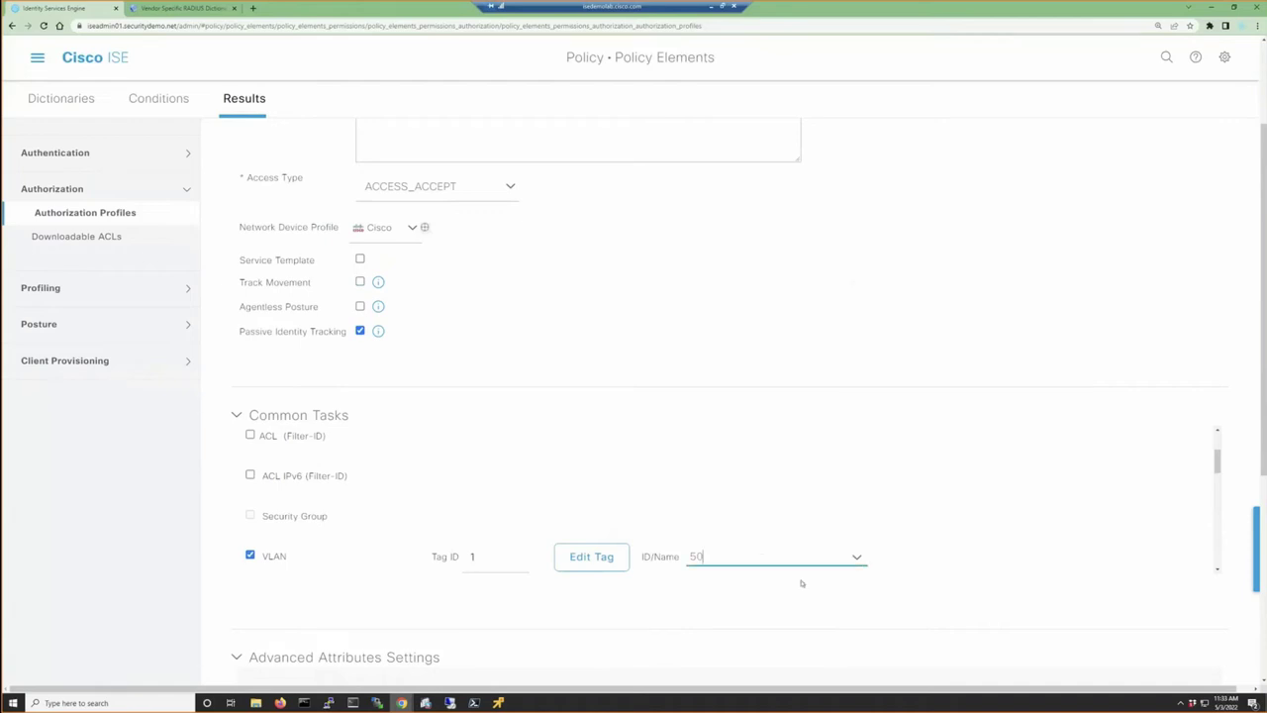
{"action": "key", "text": "ctrl+a"}
{"action": "type", "text": "EMPLOYEE"}
{"action": "key", "text": "ctrl+a"}
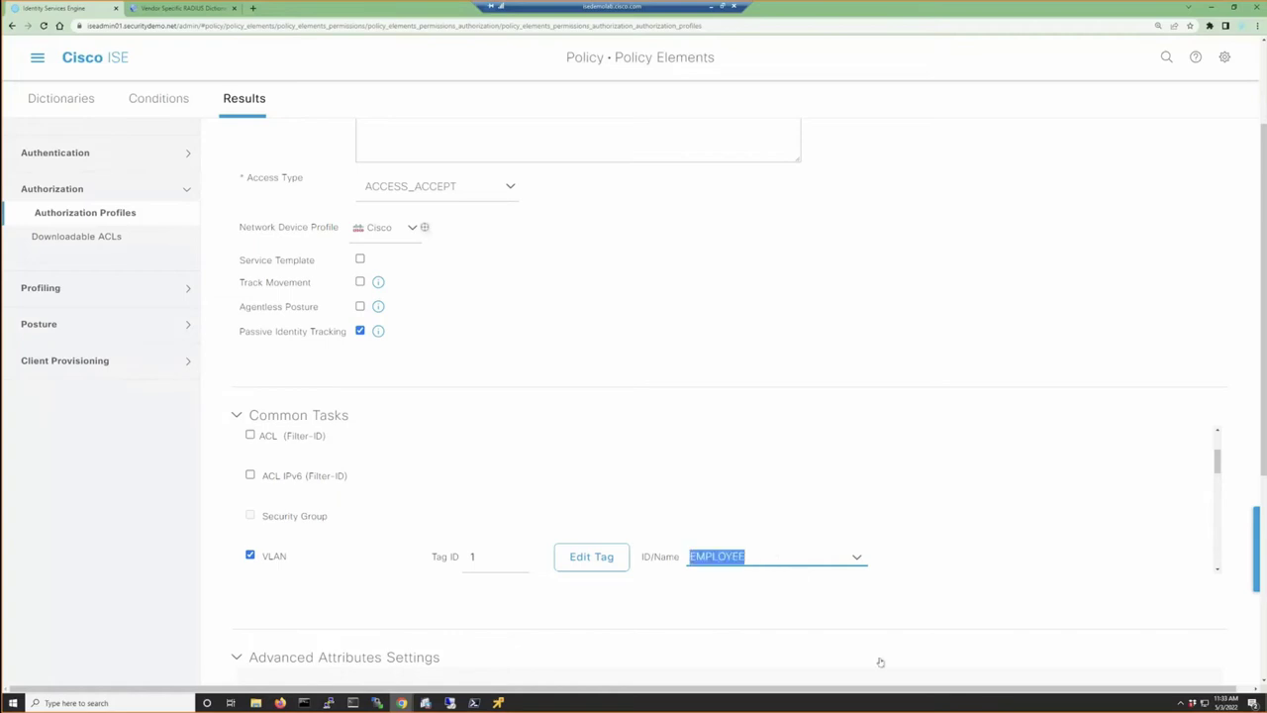
{"action": "type", "text": "50"}
Try the Reauthentication and MACSec Policy common tasks and disable both again
{"action": "scroll", "coordinate": [357, 538], "scroll_direction": "down", "scroll_amount": 1}
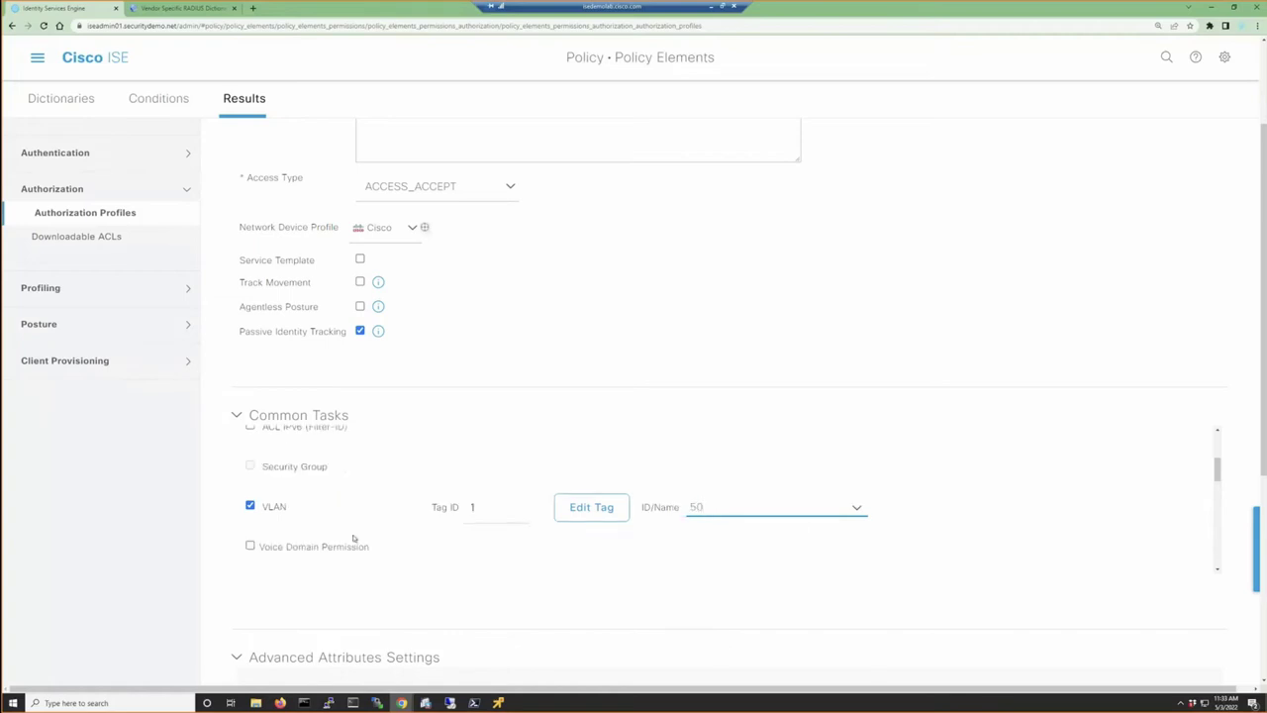
{"action": "scroll", "coordinate": [353, 538], "scroll_direction": "down", "scroll_amount": 1}
{"action": "scroll", "coordinate": [351, 535], "scroll_direction": "down", "scroll_amount": 1}
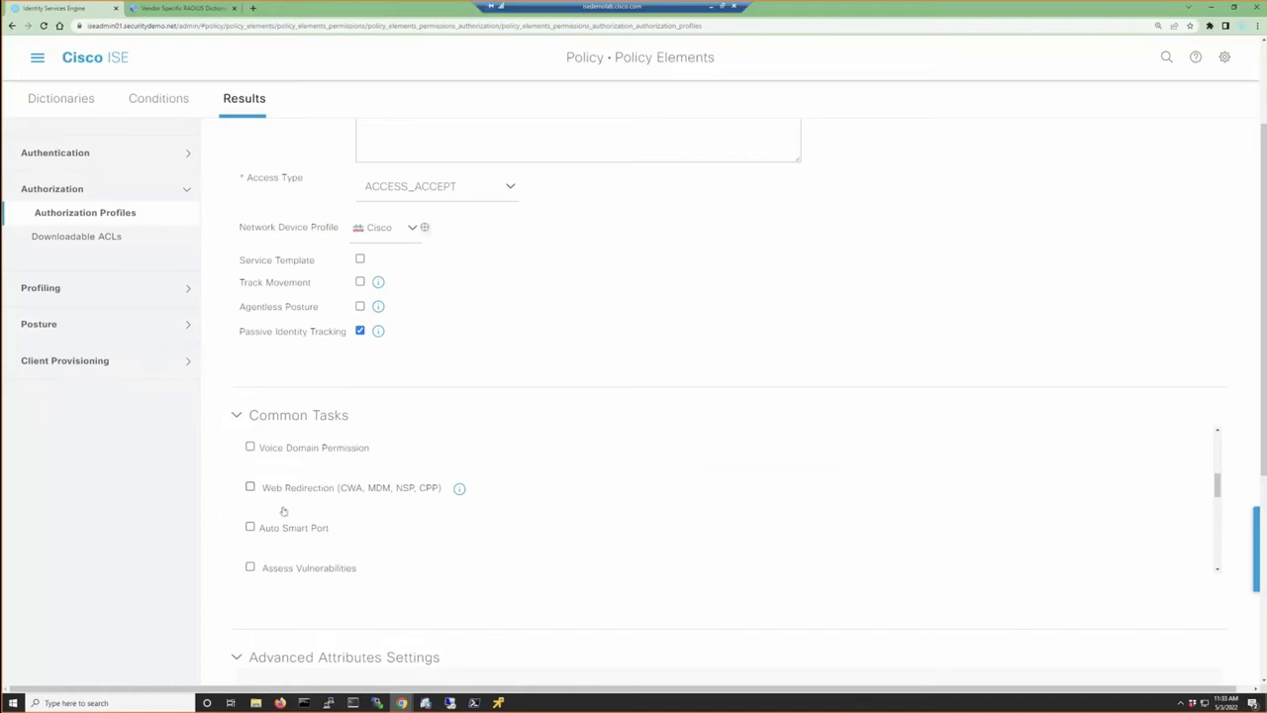
{"action": "scroll", "coordinate": [387, 518], "scroll_direction": "down", "scroll_amount": 2}
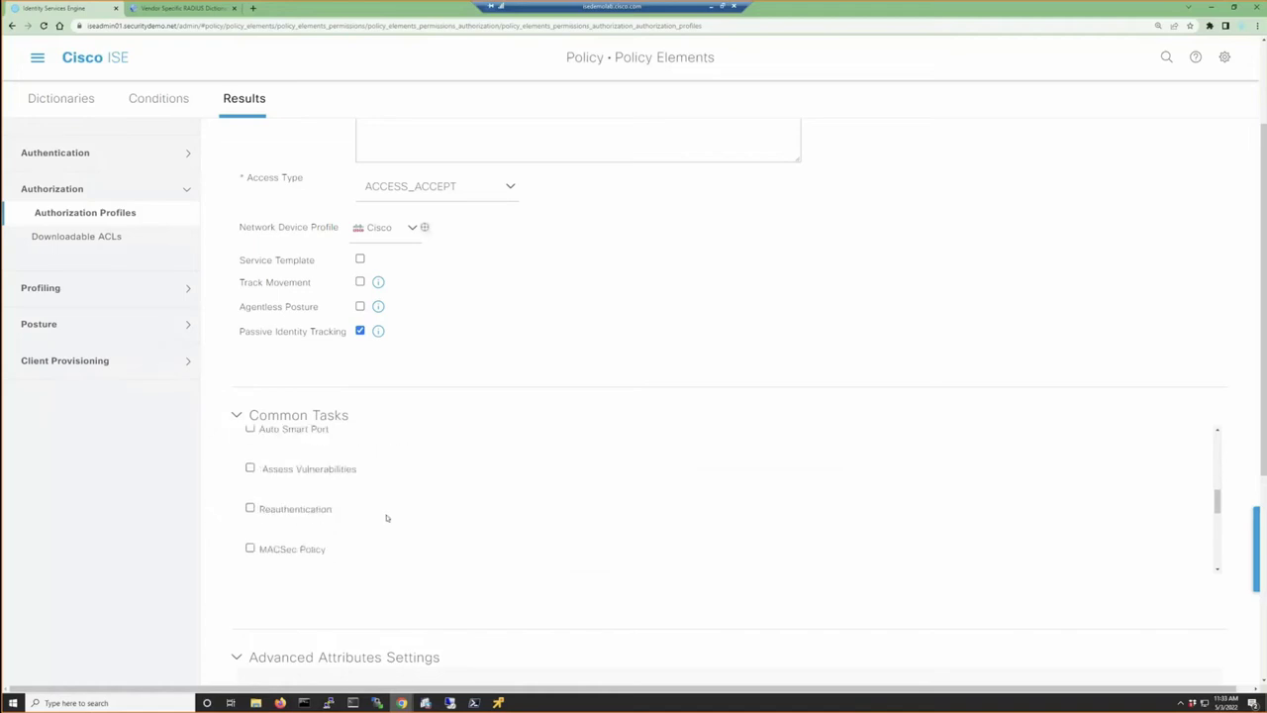
{"action": "left_click", "coordinate": [250, 509]}
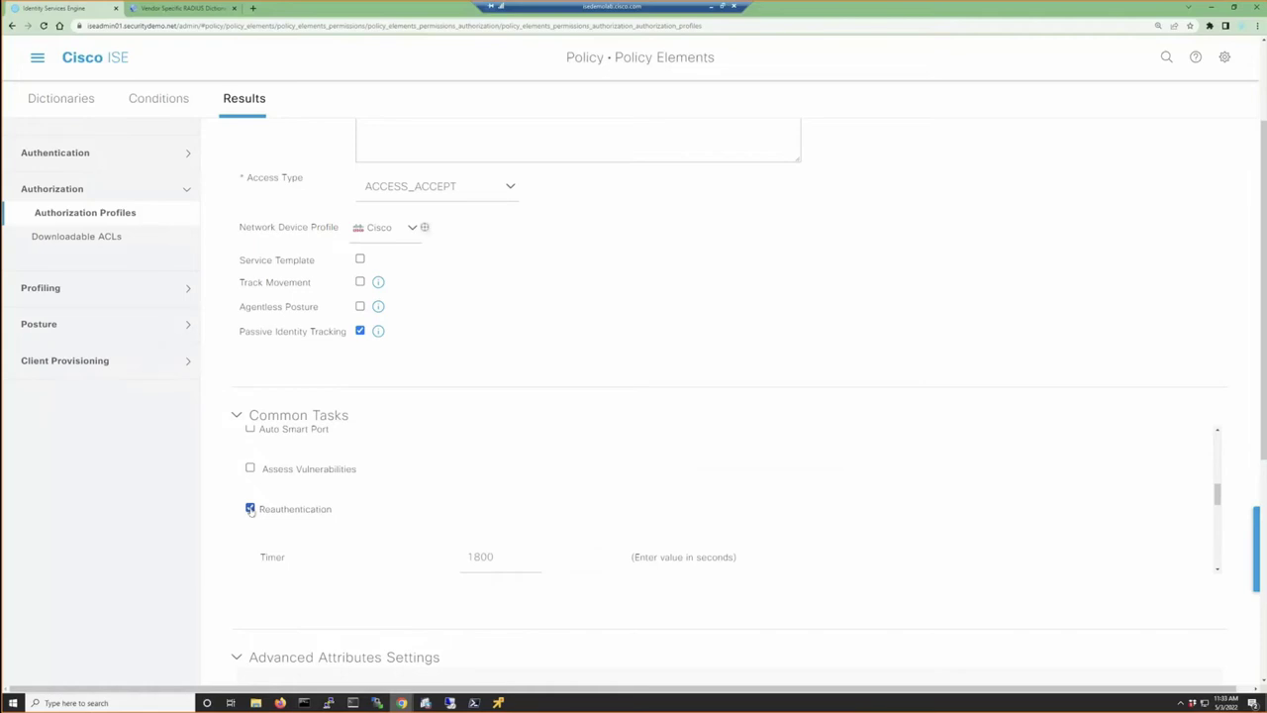
{"action": "left_click", "coordinate": [250, 509]}
{"action": "scroll", "coordinate": [297, 515], "scroll_direction": "down", "scroll_amount": 1}
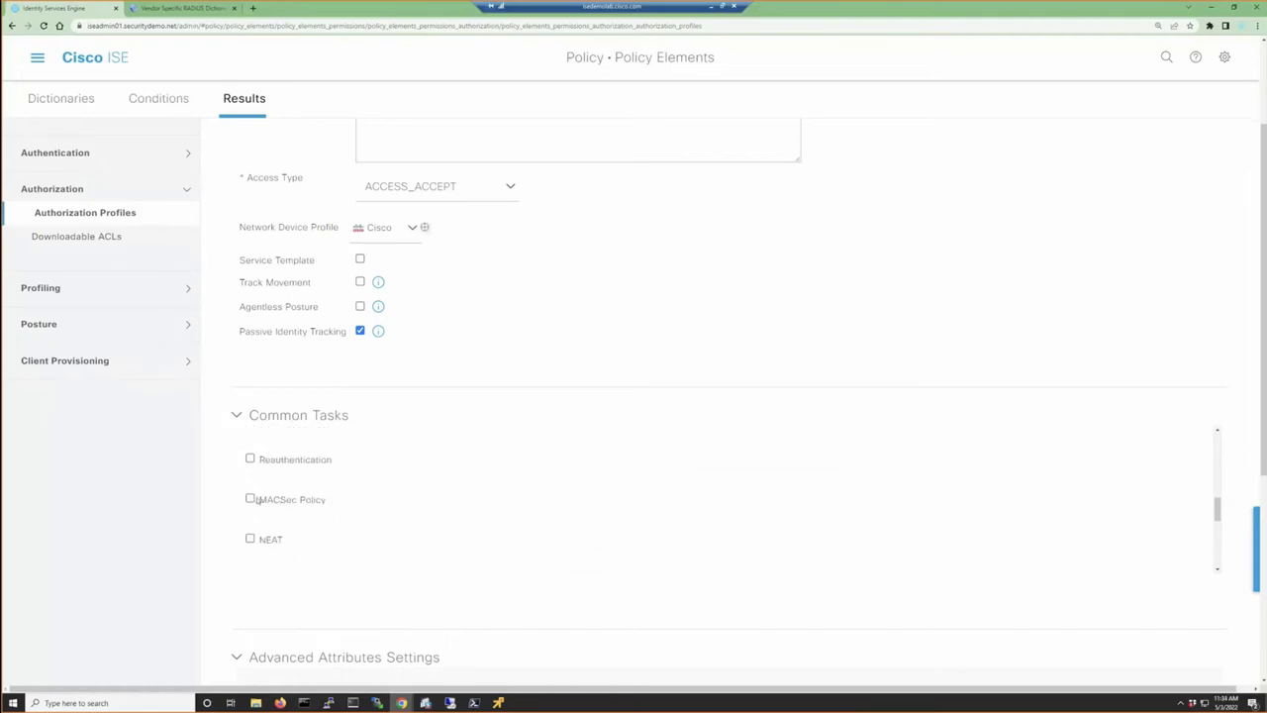
{"action": "left_click", "coordinate": [251, 499]}
{"action": "left_click", "coordinate": [250, 499]}
Try the Airespace ACL Name common task with the name EMPLOYEE-ACCESS
{"action": "scroll", "coordinate": [383, 527], "scroll_direction": "down", "scroll_amount": 3}
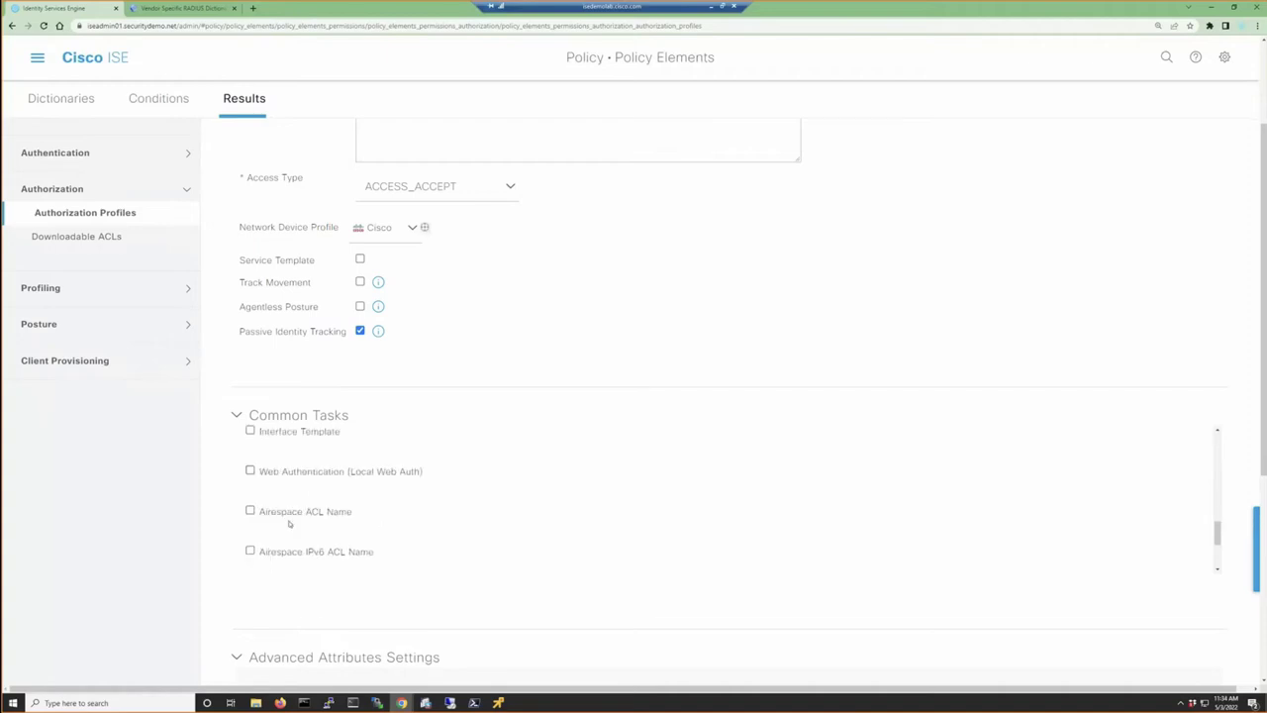
{"action": "left_click", "coordinate": [251, 511]}
{"action": "left_click", "coordinate": [453, 521]}
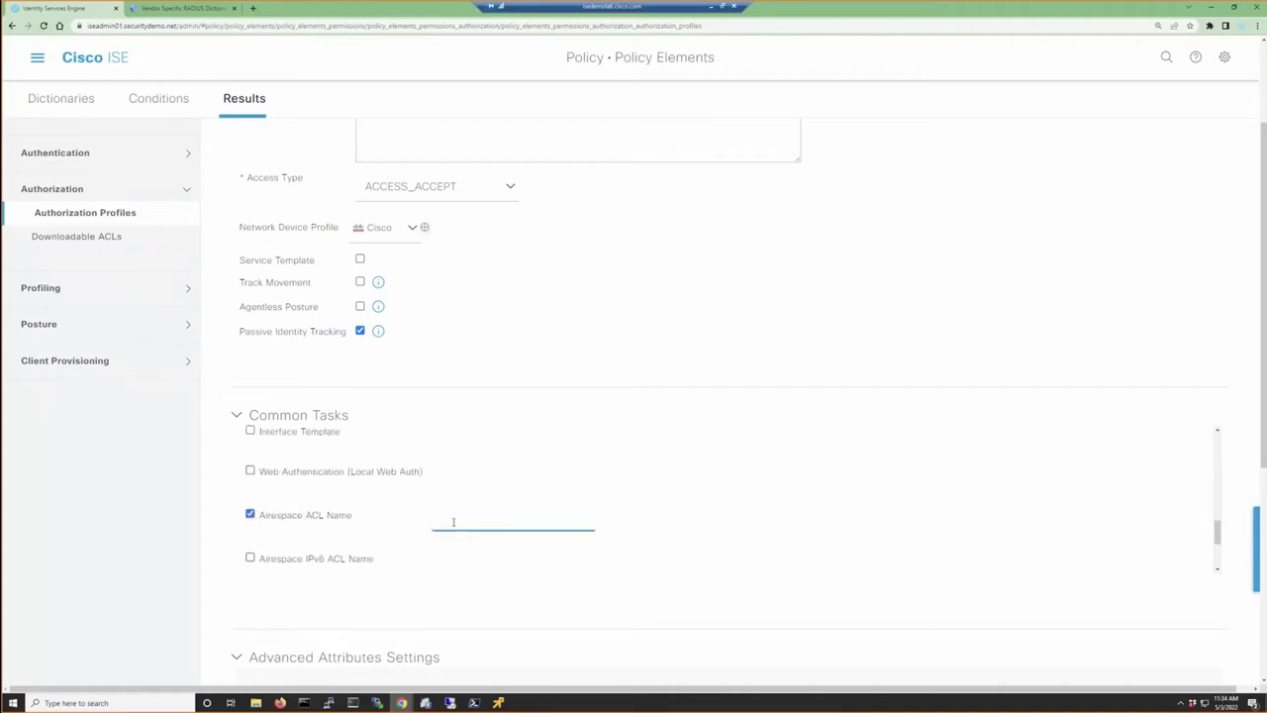
{"action": "type", "text": "EMPLOYEE"}
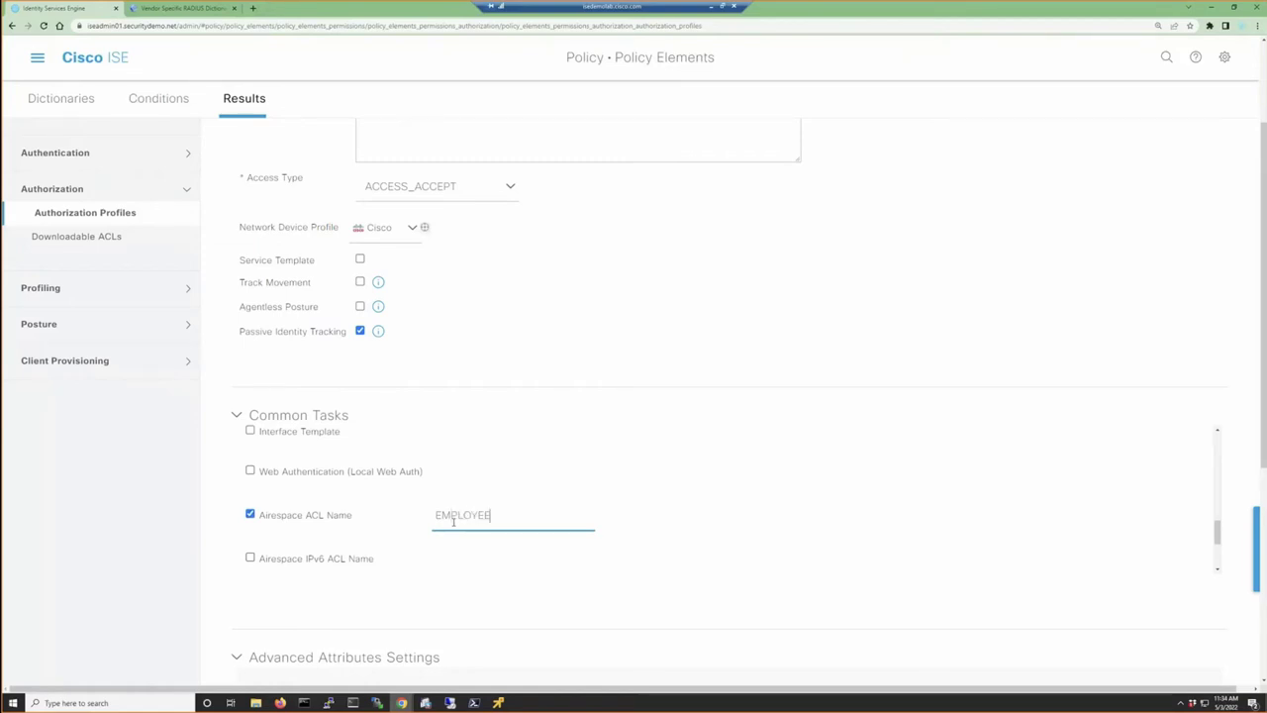
{"action": "type", "text": "=ACCESS"}
{"action": "key", "text": "Delete"}
{"action": "type", "text": "-"}
Try the Airespace IPv6 ACL Name common task and disable it again without entering a name
{"action": "left_click", "coordinate": [249, 557]}
{"action": "scroll", "coordinate": [387, 548], "scroll_direction": "down", "scroll_amount": 1}
{"action": "scroll", "coordinate": [387, 547], "scroll_direction": "down", "scroll_amount": 1}
{"action": "left_click", "coordinate": [445, 455]}
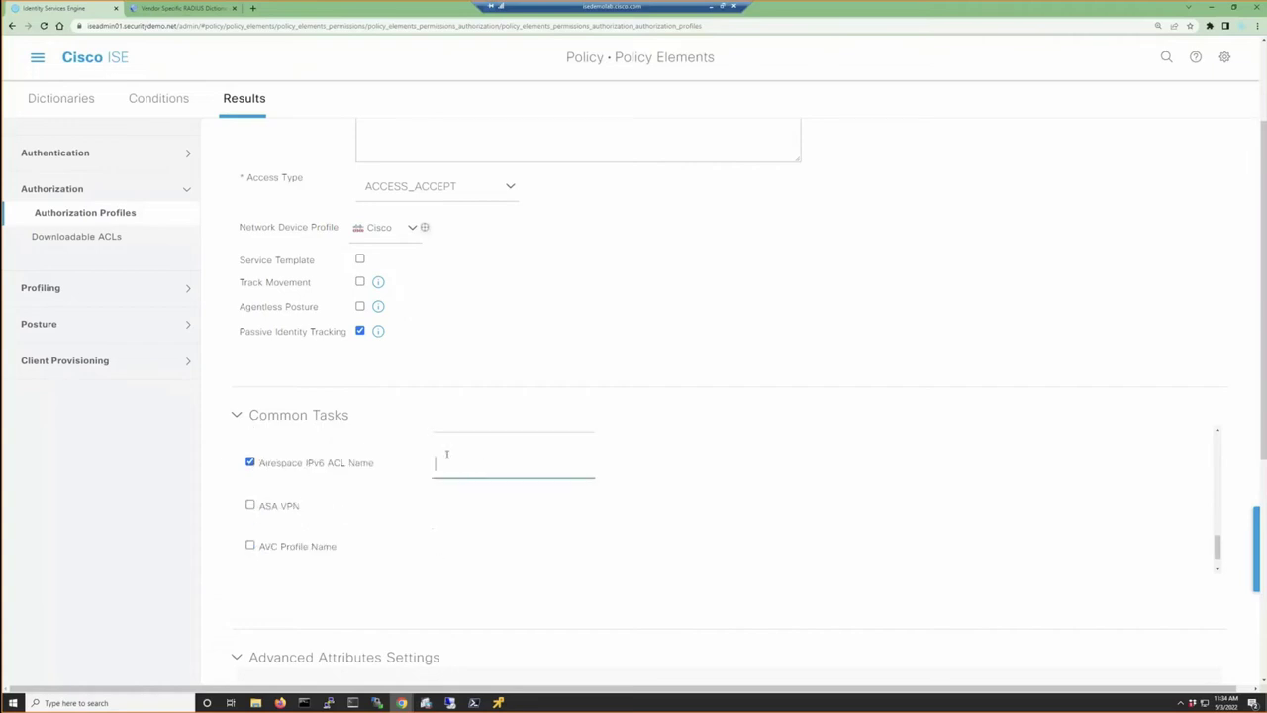
{"action": "scroll", "coordinate": [368, 490], "scroll_direction": "up", "scroll_amount": 1}
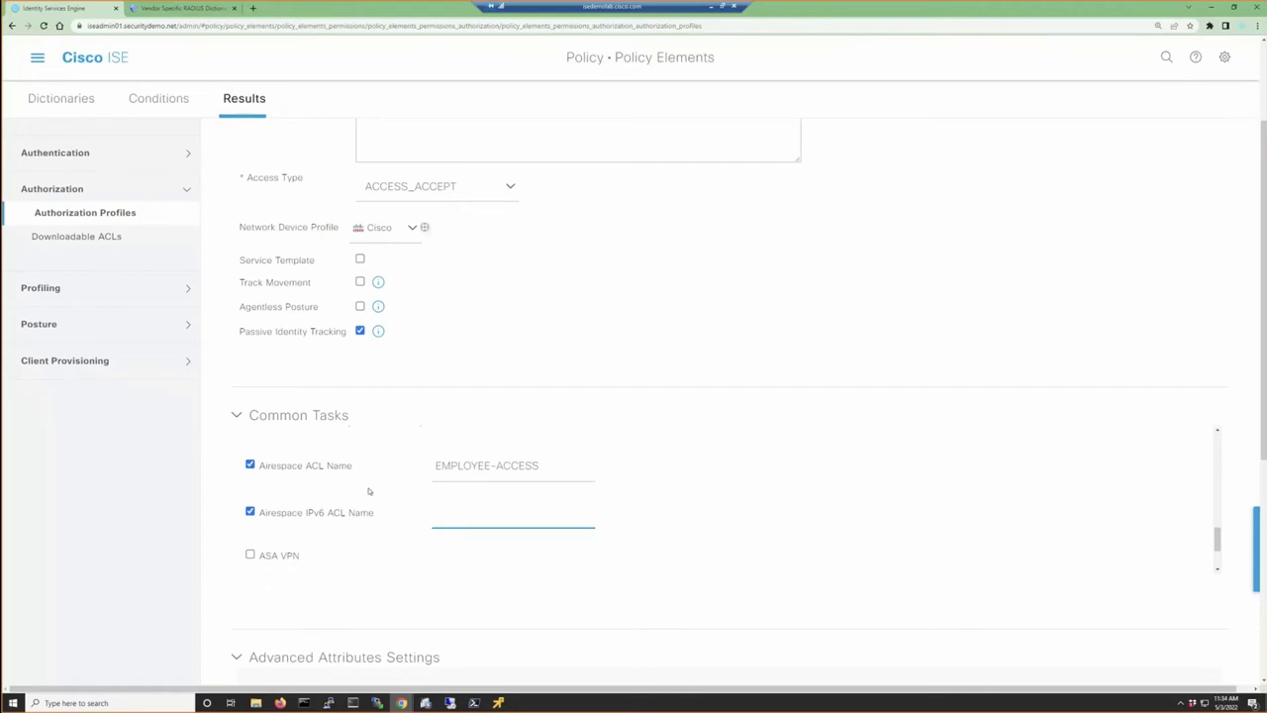
{"action": "left_click", "coordinate": [250, 512]}
{"action": "scroll", "coordinate": [353, 525], "scroll_direction": "down", "scroll_amount": 1}
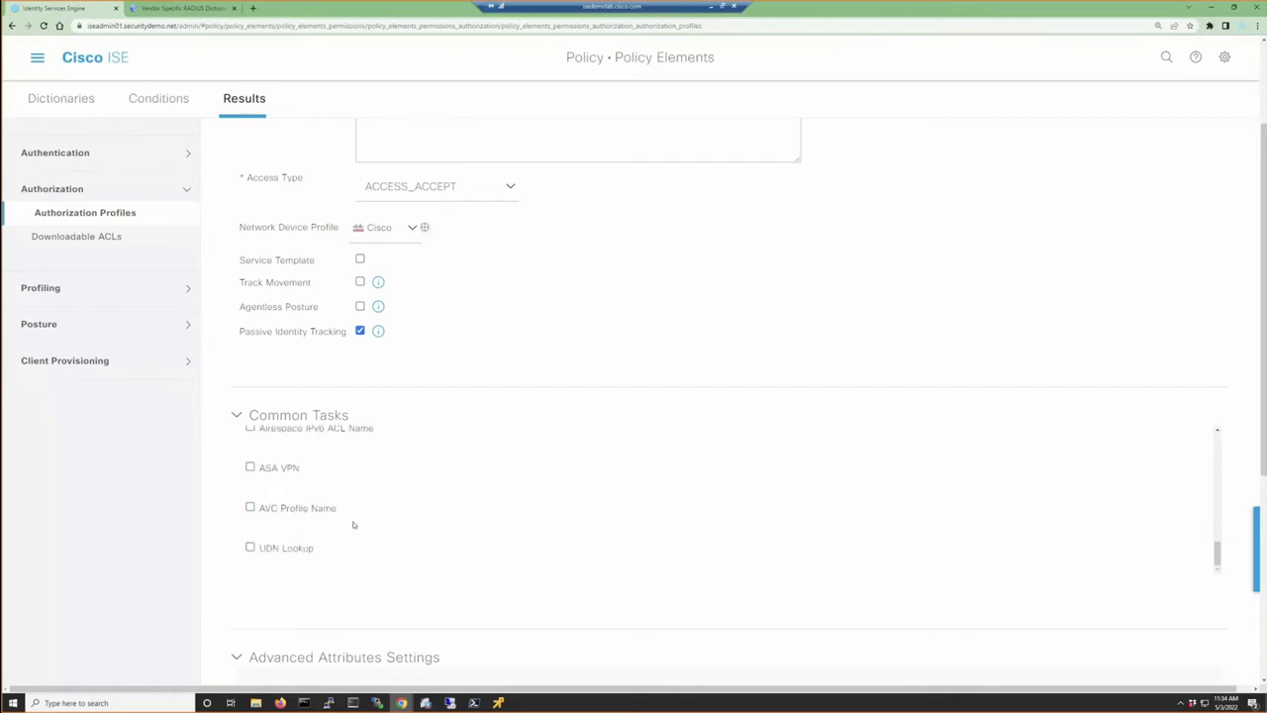
Try CVPN3000/ASA/PIX7x-Access-Hours from the Cisco-VPN3000 dictionary as the advanced attribute of the profile
{"action": "scroll", "coordinate": [461, 537], "scroll_direction": "down", "scroll_amount": 2}
{"action": "scroll", "coordinate": [457, 582], "scroll_direction": "down", "scroll_amount": 1}
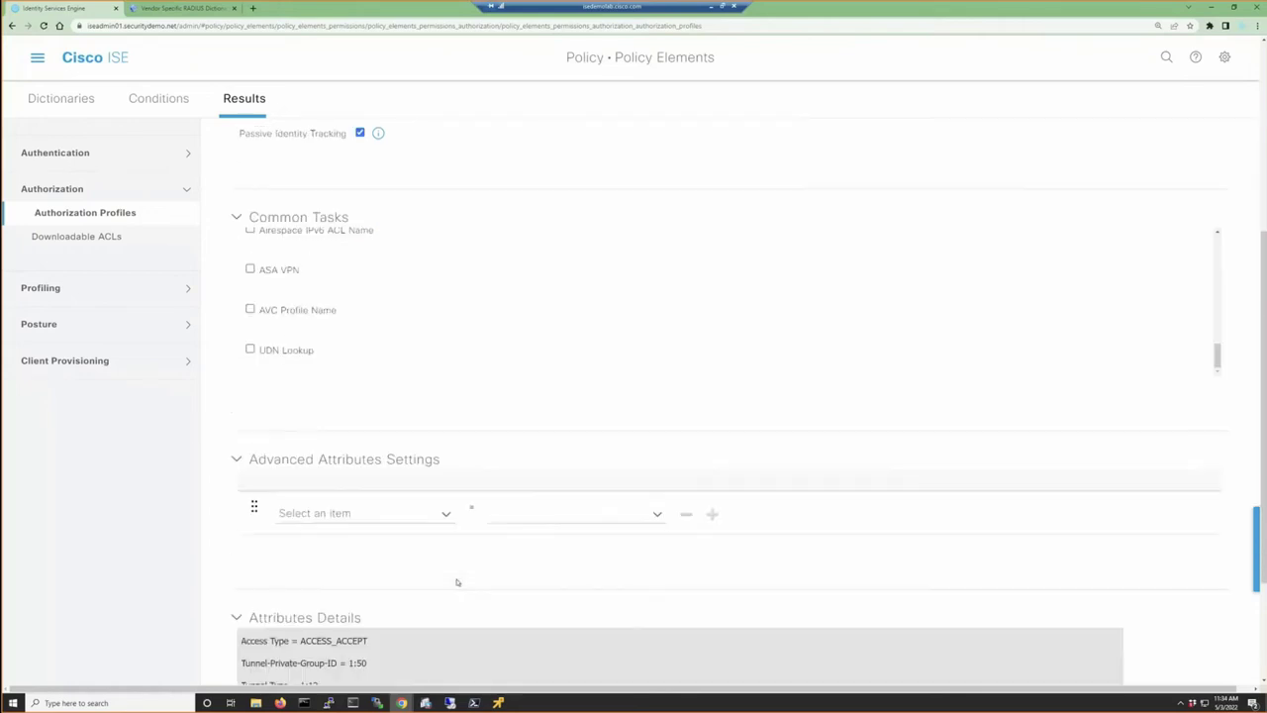
{"action": "left_click", "coordinate": [445, 516]}
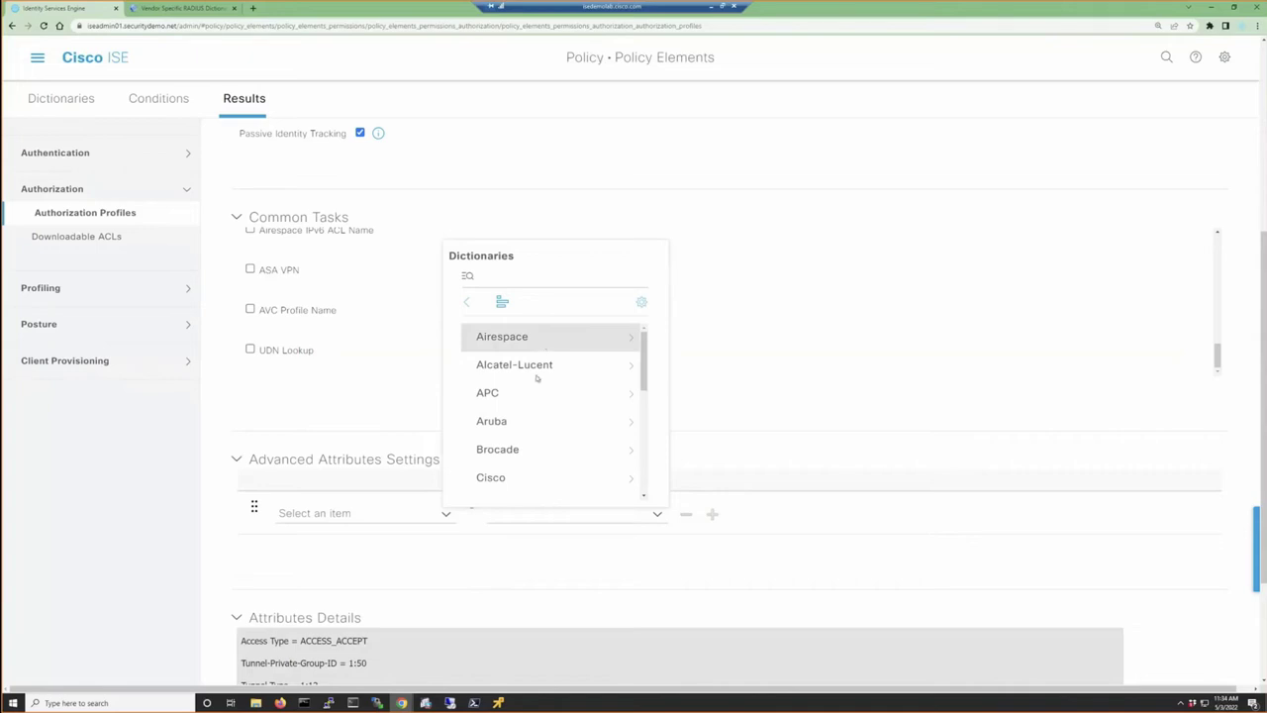
{"action": "scroll", "coordinate": [539, 442], "scroll_direction": "down", "scroll_amount": 2}
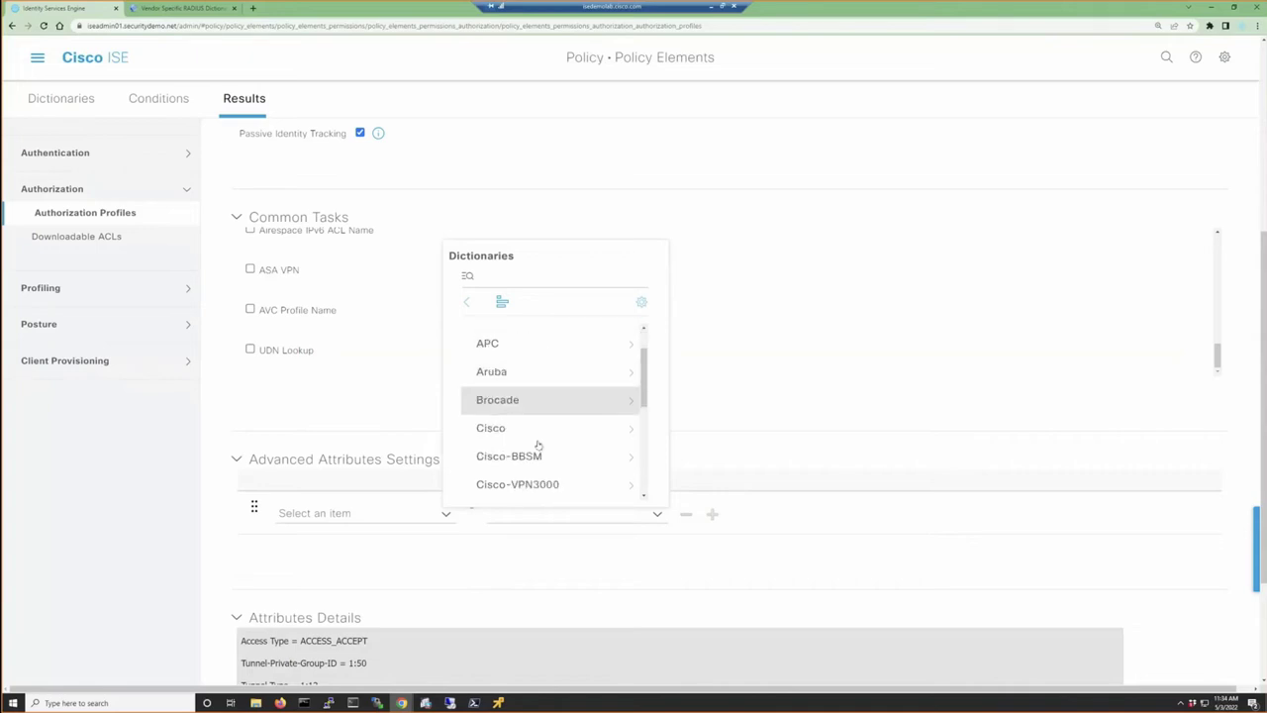
{"action": "scroll", "coordinate": [539, 440], "scroll_direction": "up", "scroll_amount": 1}
{"action": "scroll", "coordinate": [539, 435], "scroll_direction": "down", "scroll_amount": 1}
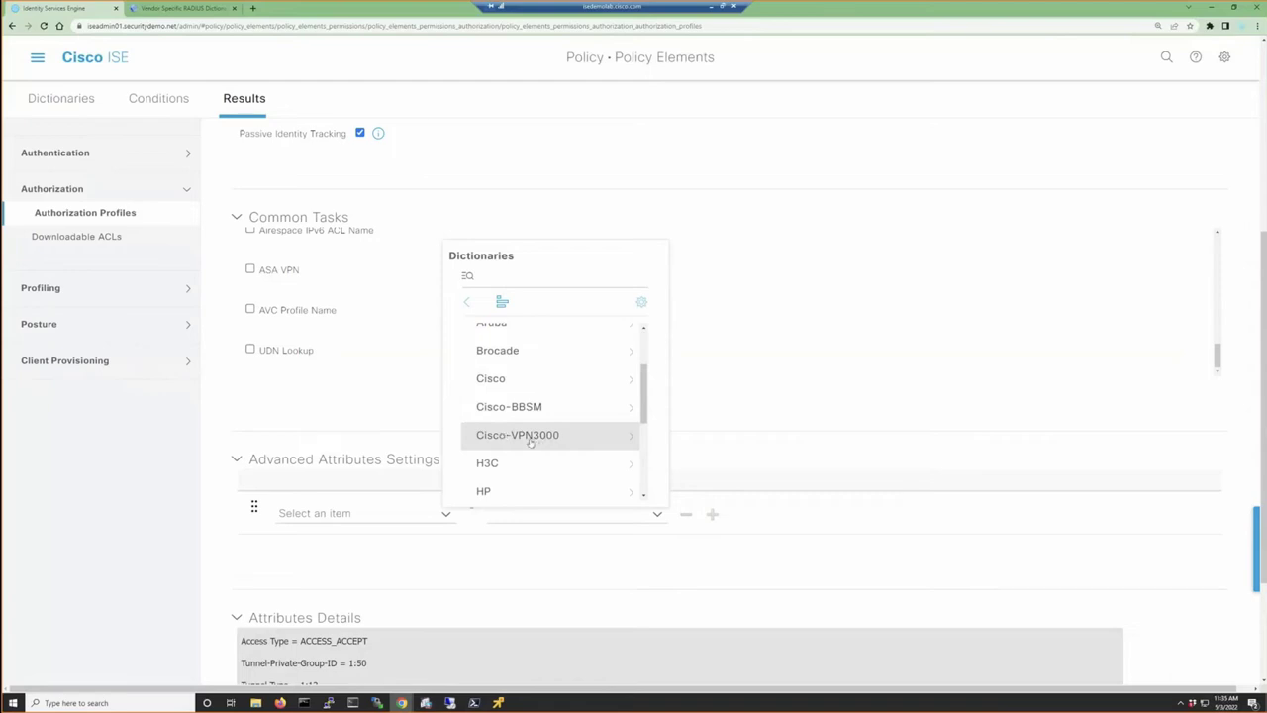
{"action": "left_click", "coordinate": [628, 437]}
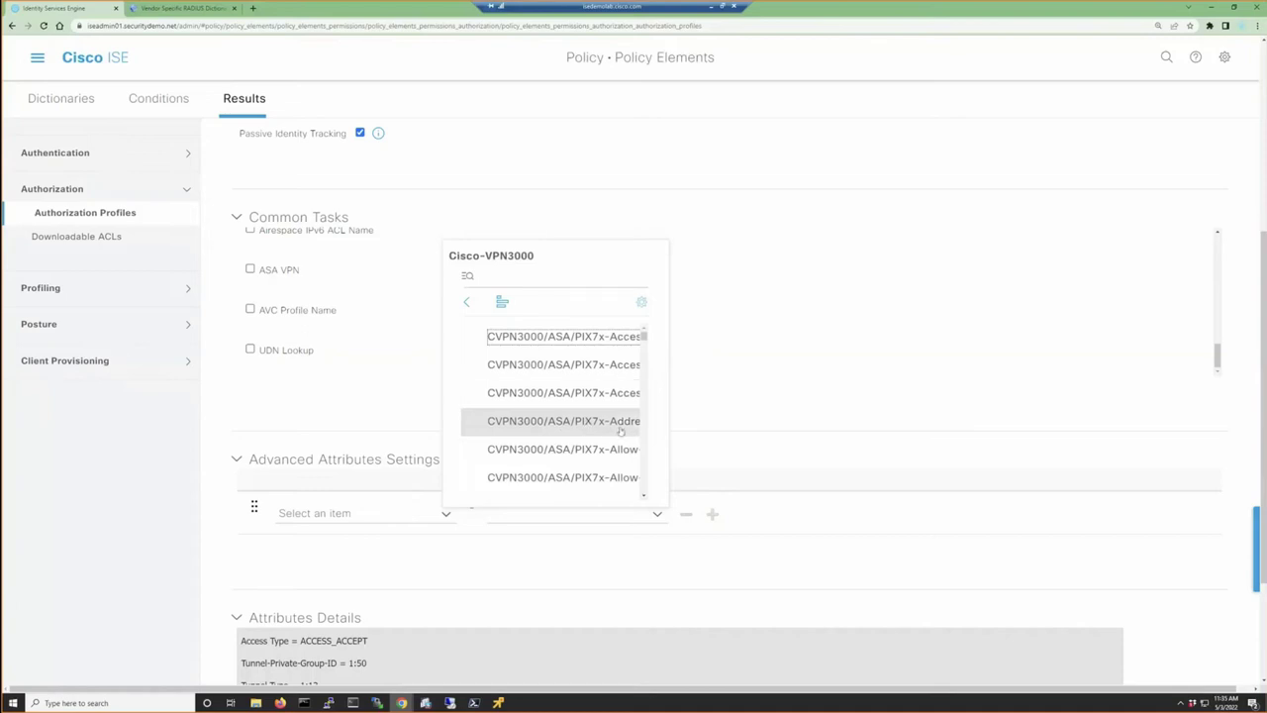
{"action": "scroll", "coordinate": [608, 434], "scroll_direction": "down", "scroll_amount": 3}
{"action": "scroll", "coordinate": [609, 434], "scroll_direction": "up", "scroll_amount": 3}
{"action": "left_click", "coordinate": [614, 340]}
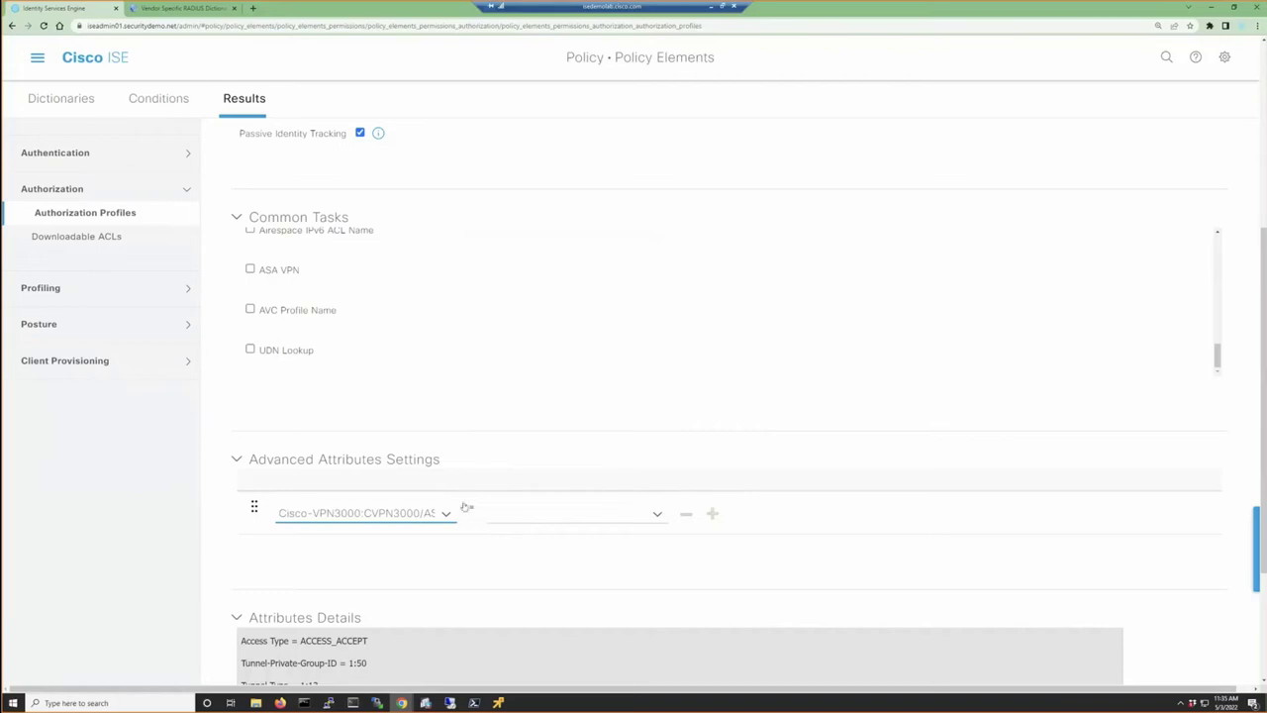
Try Employee-VPN as the advanced attribute's value and review the profile's attributes details
{"action": "left_click", "coordinate": [446, 515]}
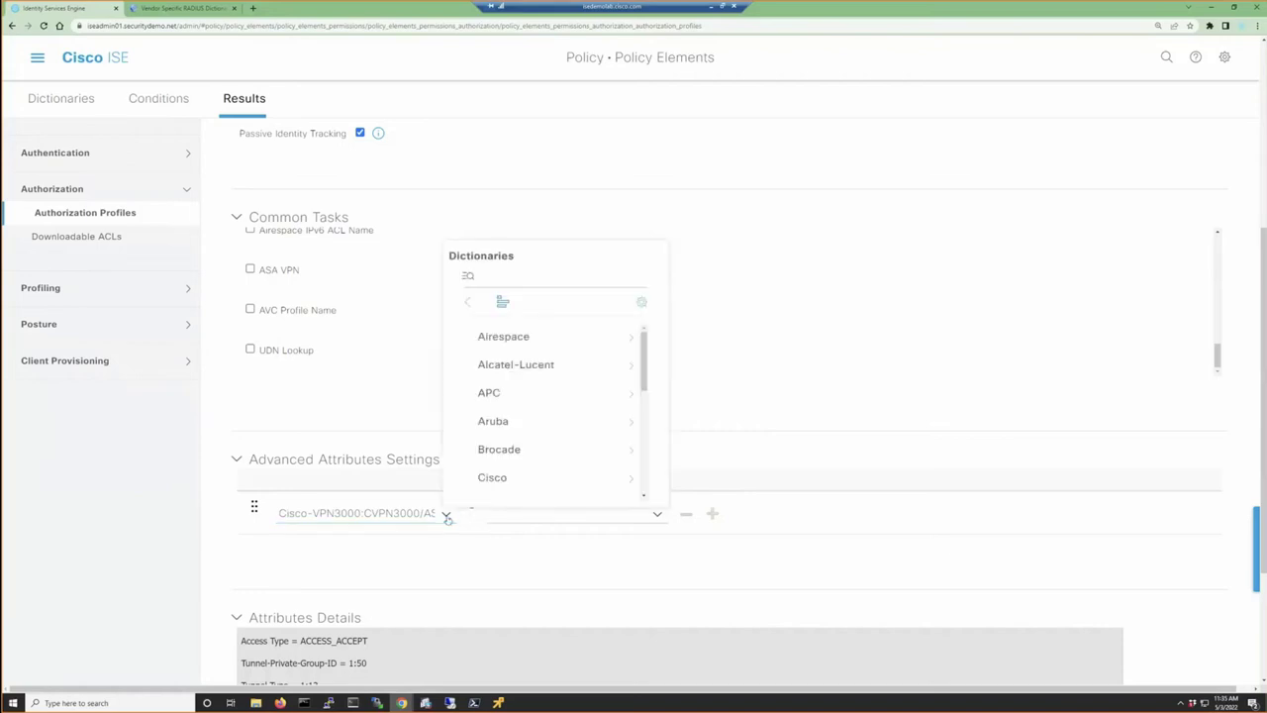
{"action": "left_click", "coordinate": [445, 516]}
{"action": "left_click", "coordinate": [656, 514]}
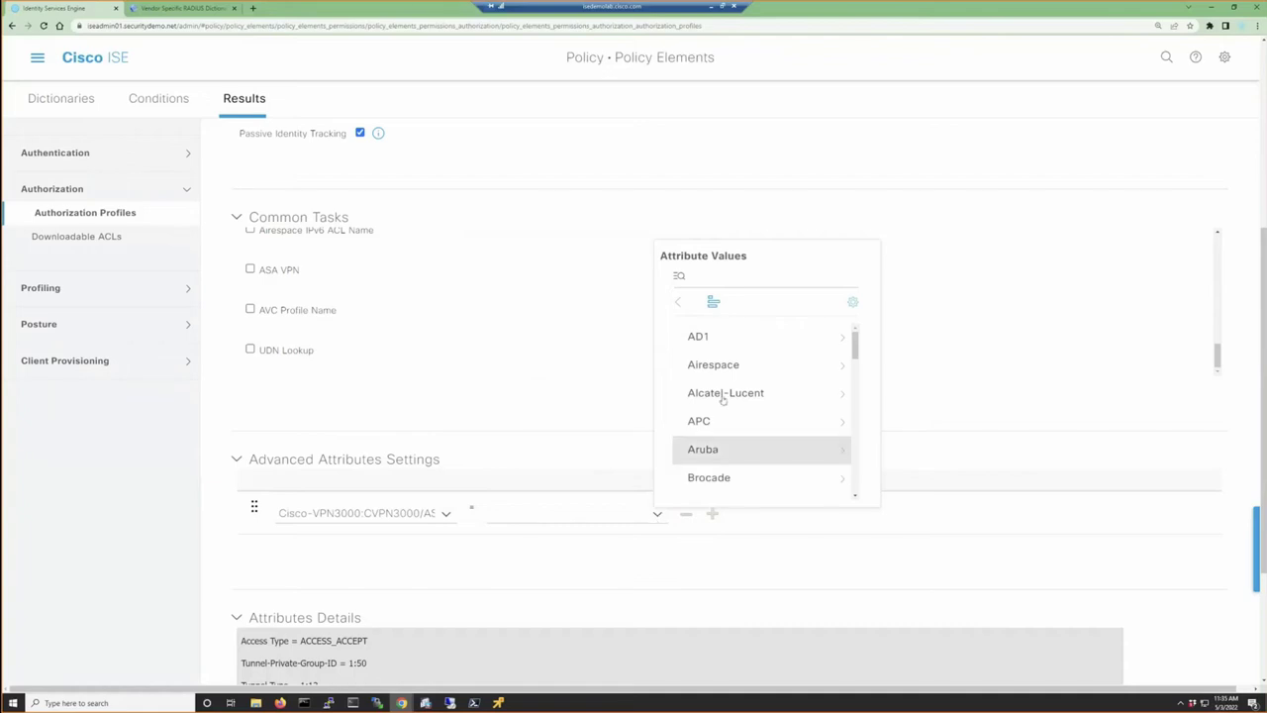
{"action": "left_click", "coordinate": [552, 510]}
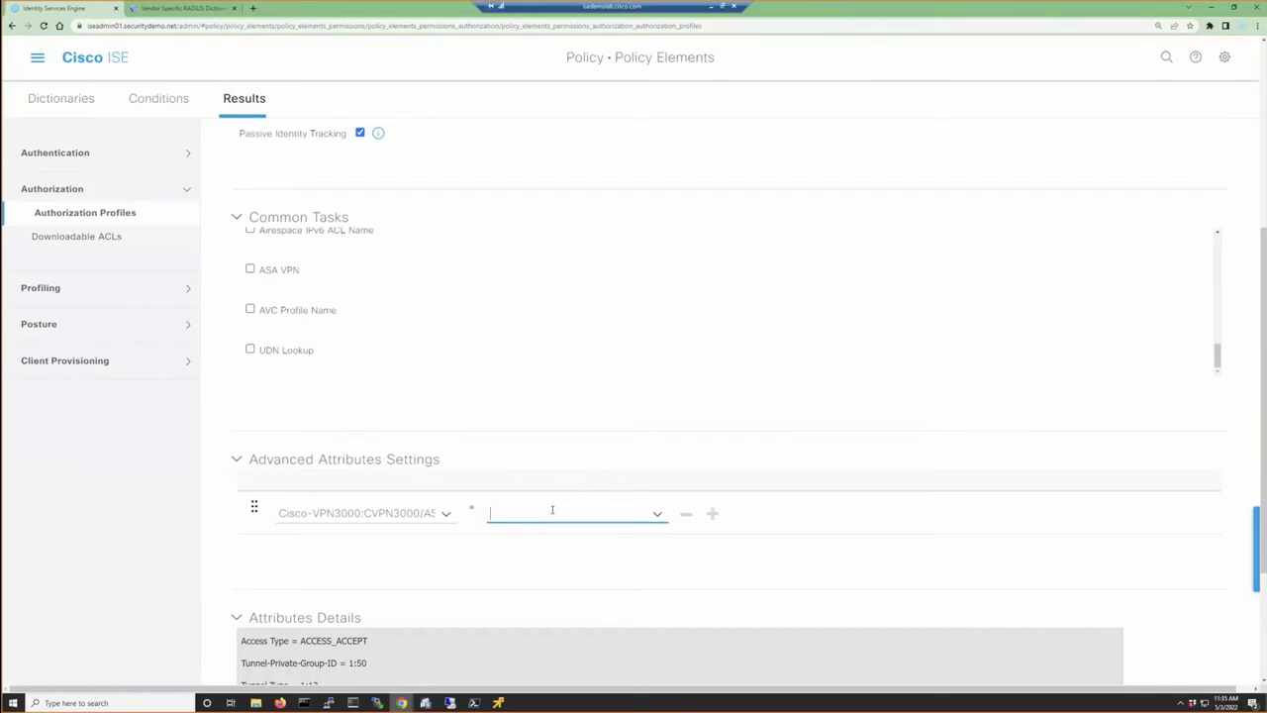
{"action": "type", "text": "Employee-VPN"}
{"action": "scroll", "coordinate": [472, 470], "scroll_direction": "down", "scroll_amount": 3}
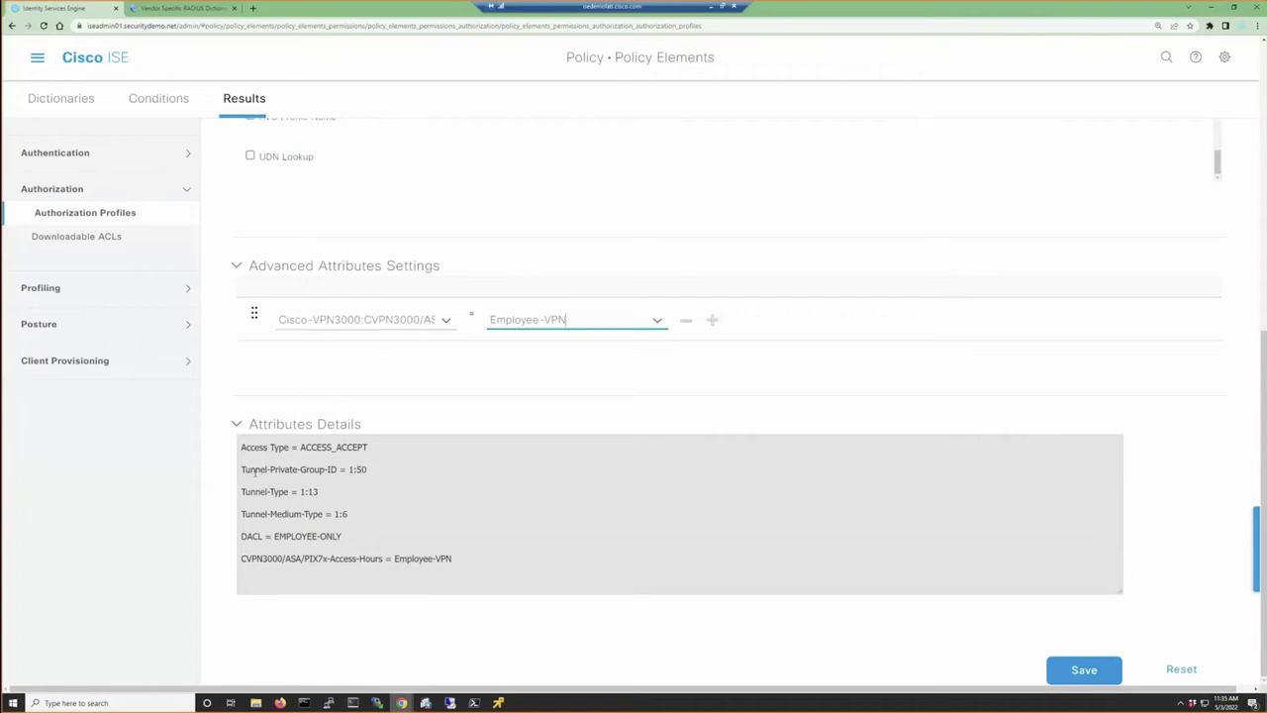
{"action": "left_click", "coordinate": [242, 448]}
{"action": "scroll", "coordinate": [433, 302], "scroll_direction": "up", "scroll_amount": 2}
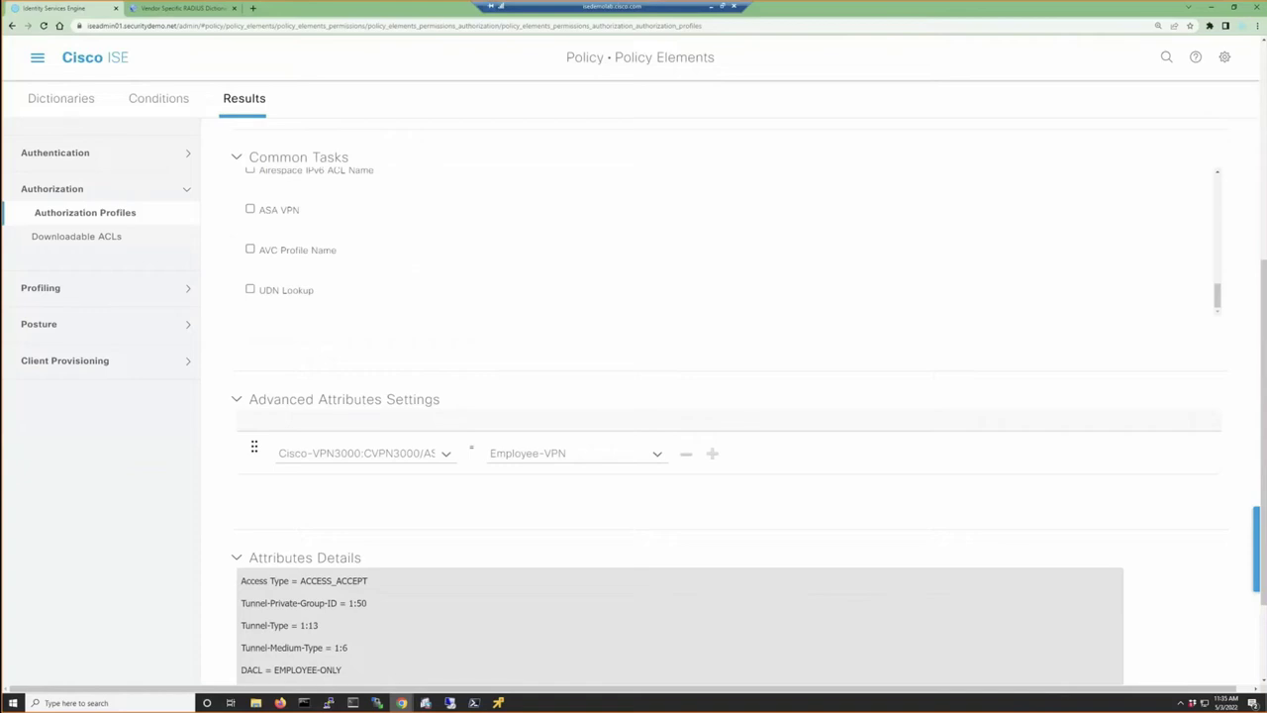
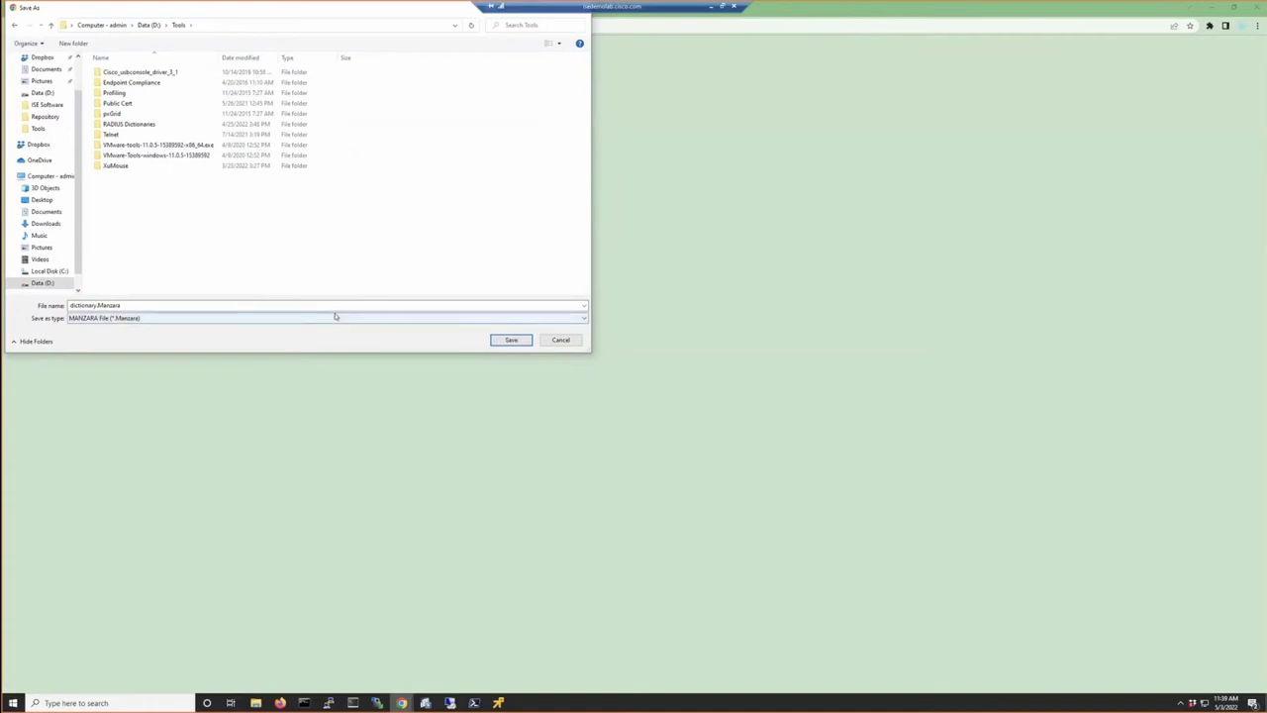
Save the file dictionary.Manzara in the Tools folder and return to Cisco ISE
{"action": "left_click", "coordinate": [184, 175]}
{"action": "left_click", "coordinate": [498, 342]}
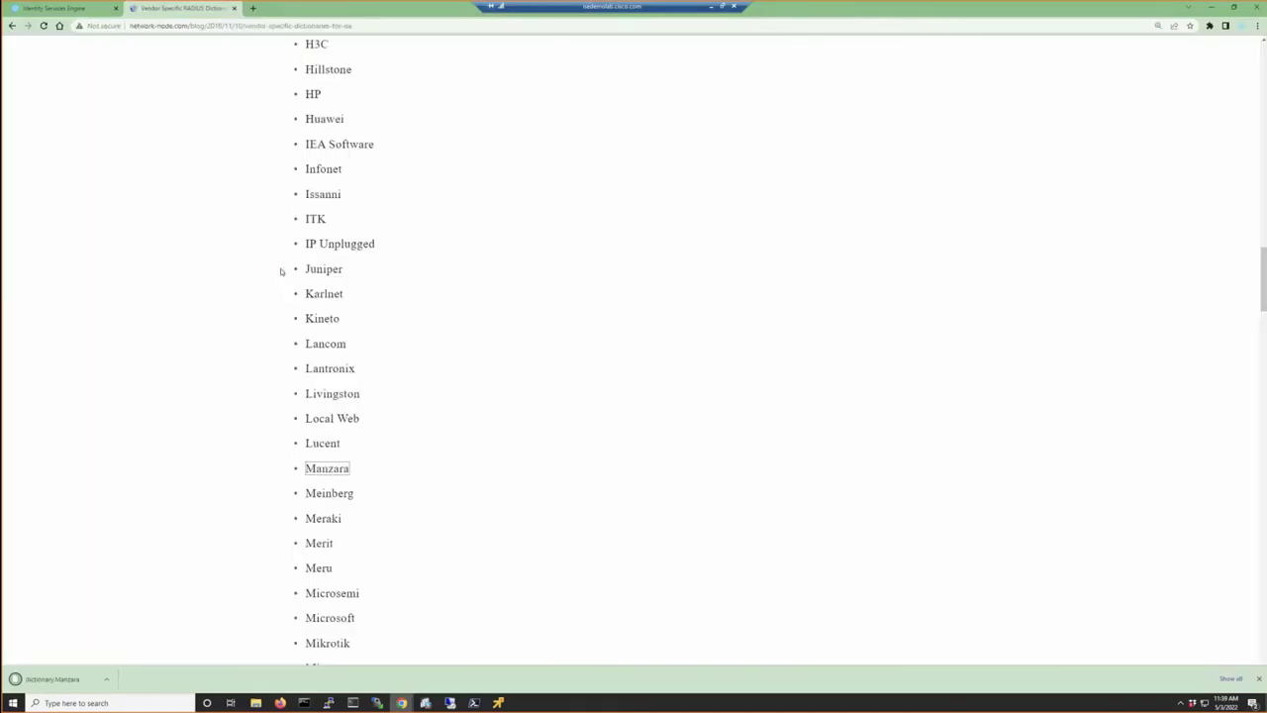
{"action": "left_click", "coordinate": [49, 9]}
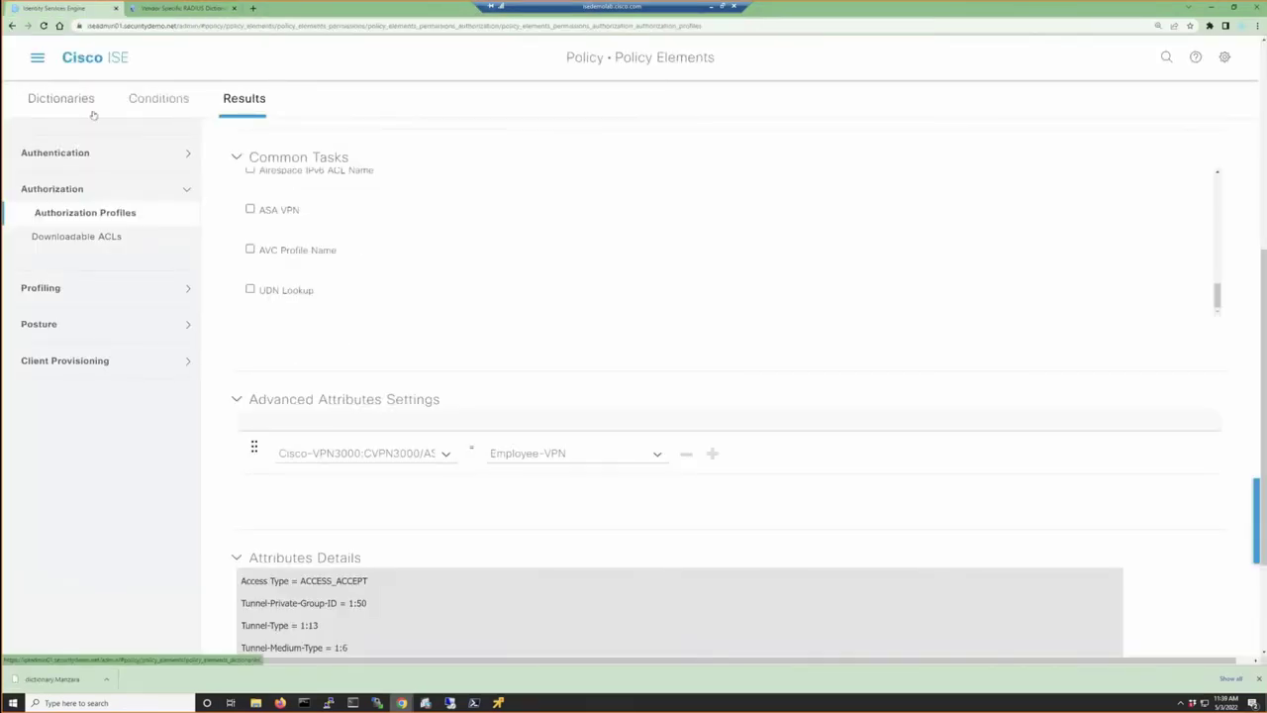
Discard the unsaved authorization profile changes and open the Dictionaries page of the policy elements
{"action": "left_click", "coordinate": [49, 99]}
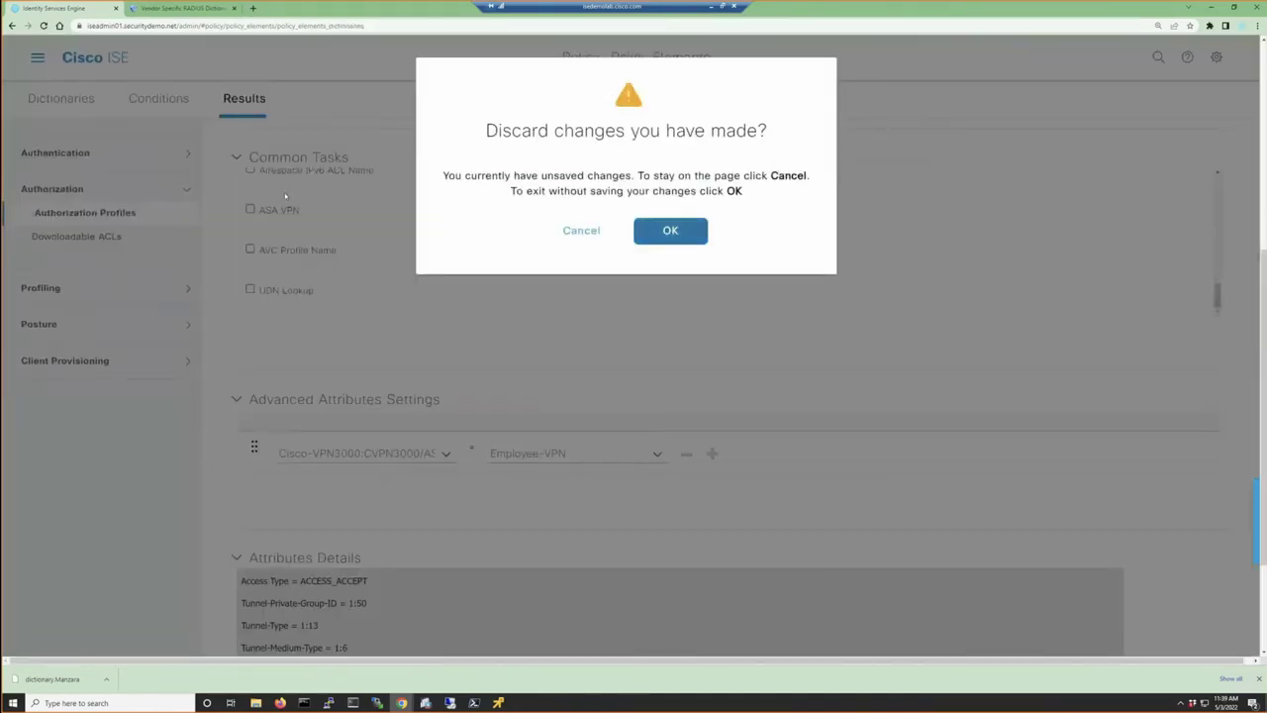
{"action": "key", "text": "Return"}
{"action": "key", "text": "ctrl+slash"}
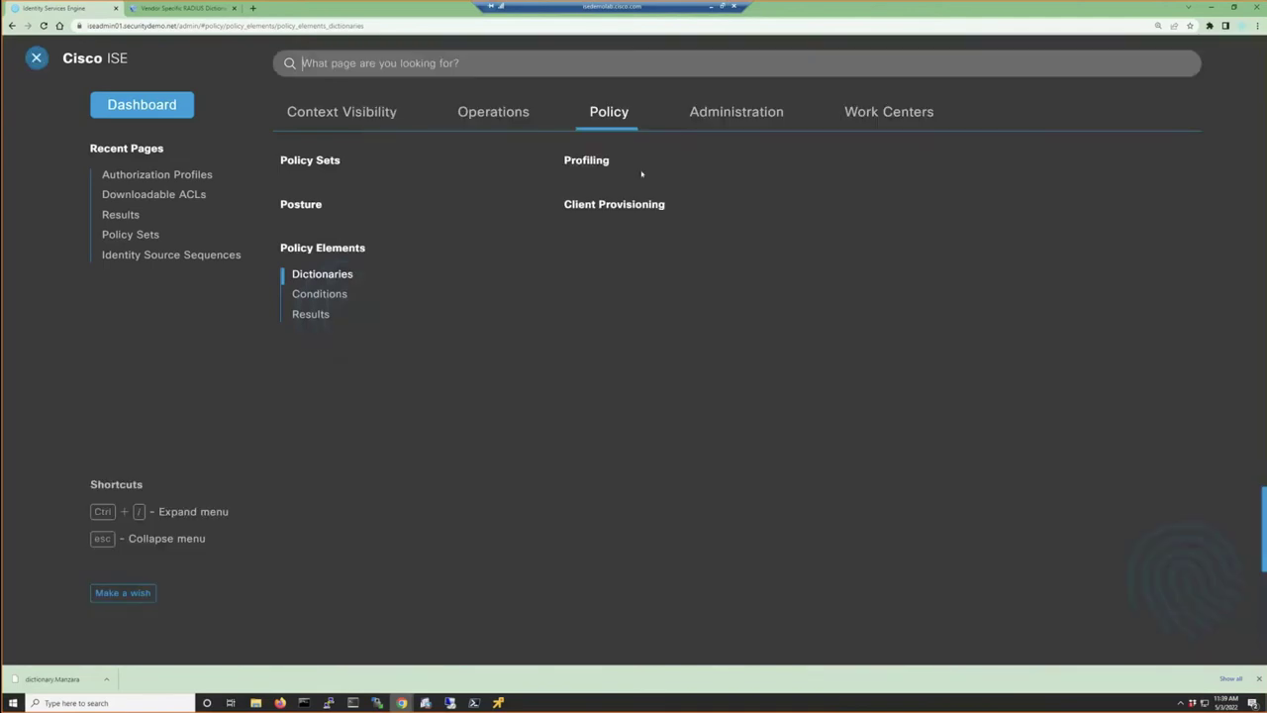
{"action": "left_click", "coordinate": [332, 278]}
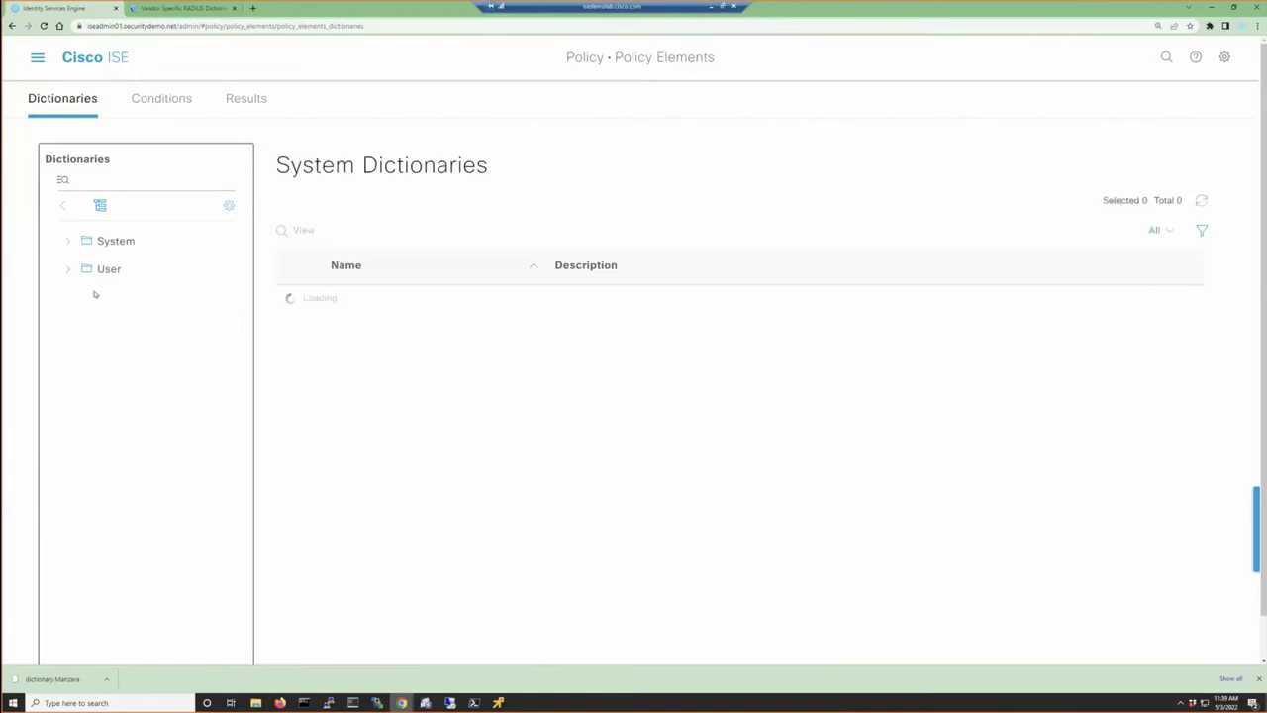
Open the RADIUS Vendors list under Radius in the System dictionaries
{"action": "left_click", "coordinate": [66, 244]}
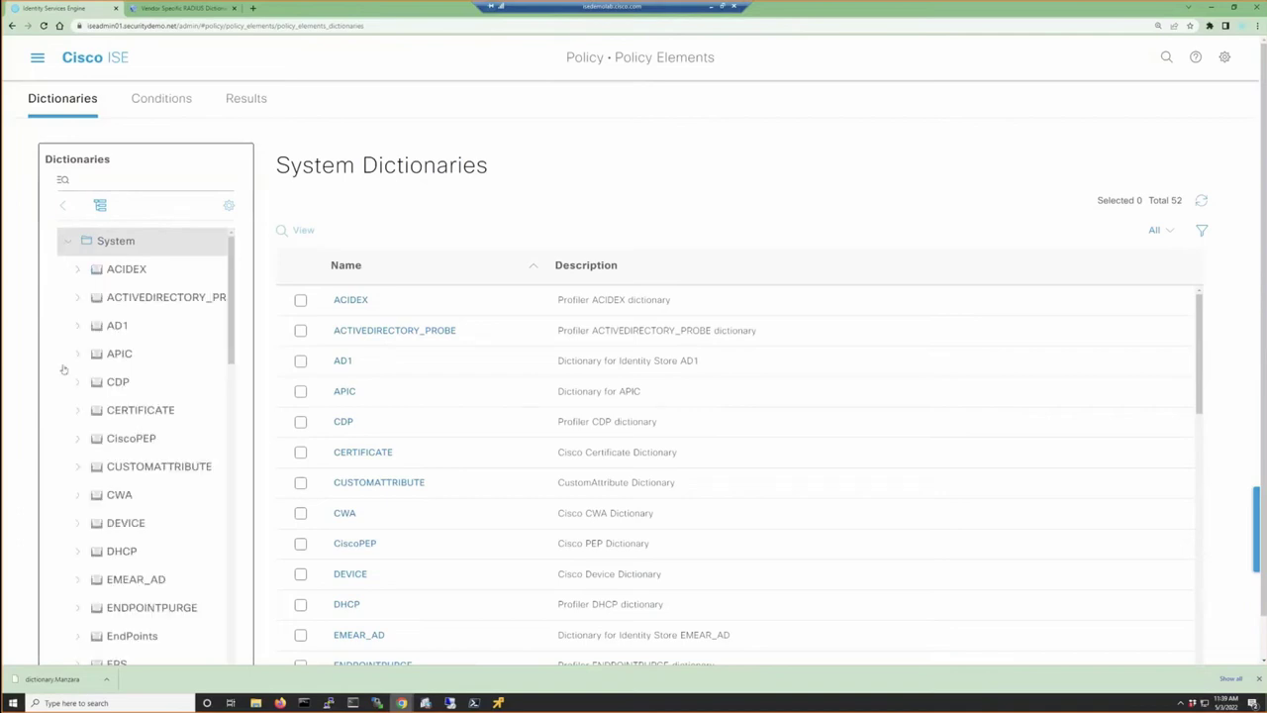
{"action": "scroll", "coordinate": [91, 445], "scroll_direction": "down", "scroll_amount": 4}
{"action": "scroll", "coordinate": [98, 472], "scroll_direction": "down", "scroll_amount": 4}
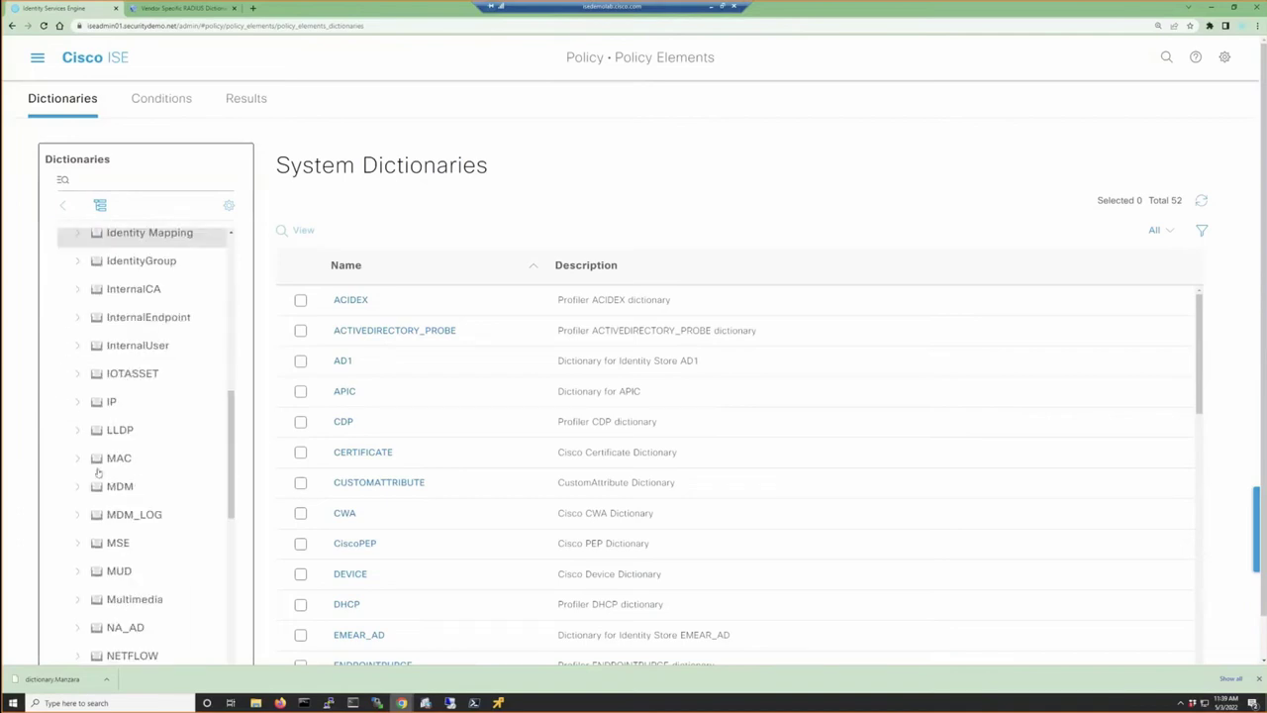
{"action": "scroll", "coordinate": [98, 472], "scroll_direction": "down", "scroll_amount": 3}
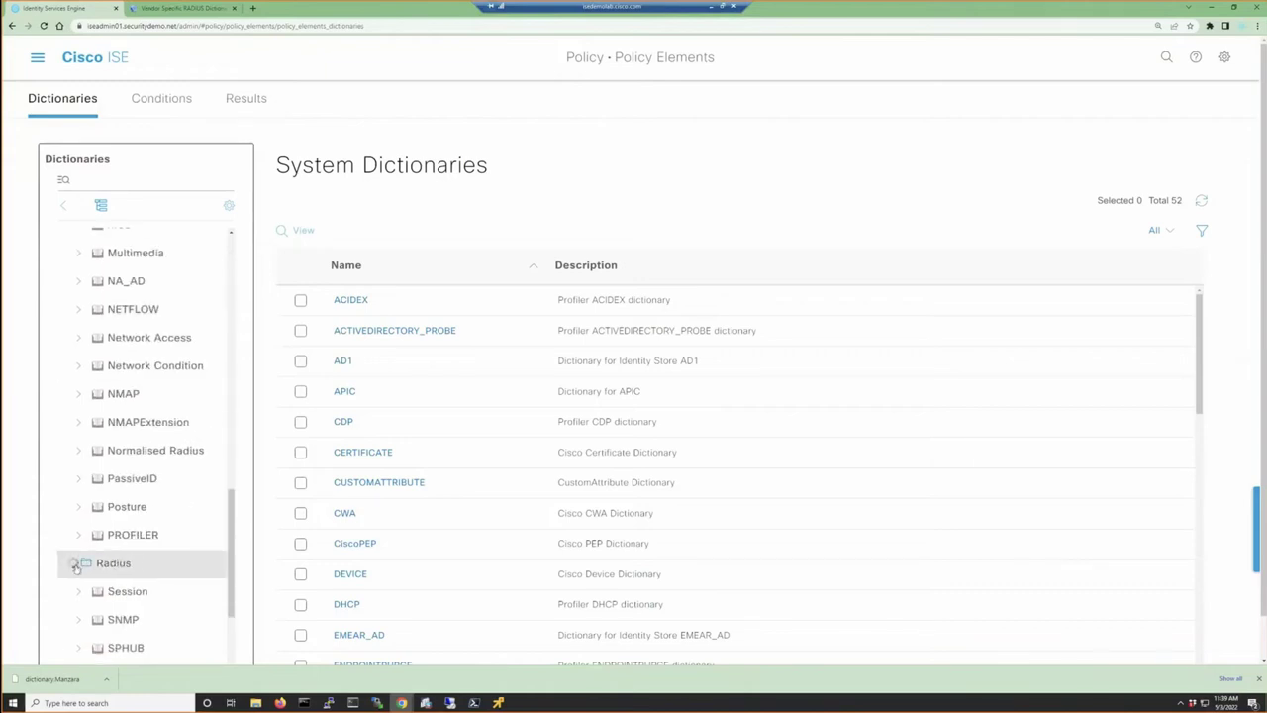
{"action": "left_click", "coordinate": [76, 564]}
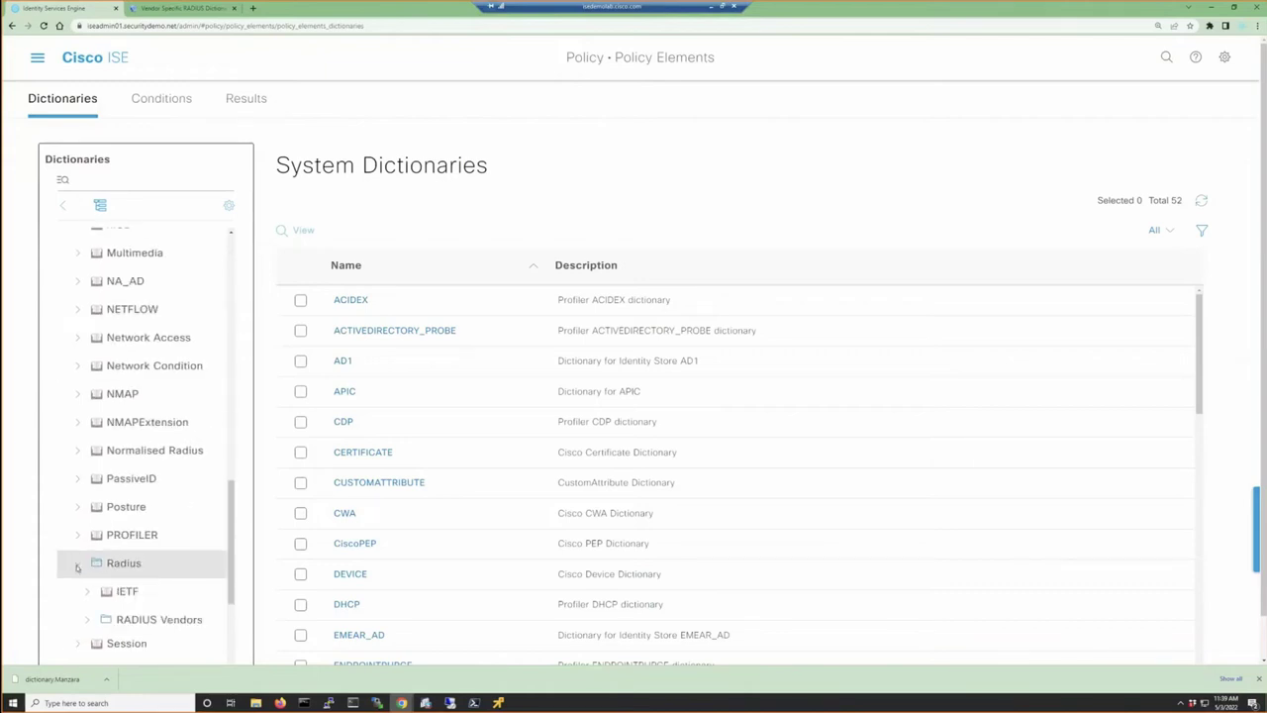
{"action": "left_click", "coordinate": [138, 619]}
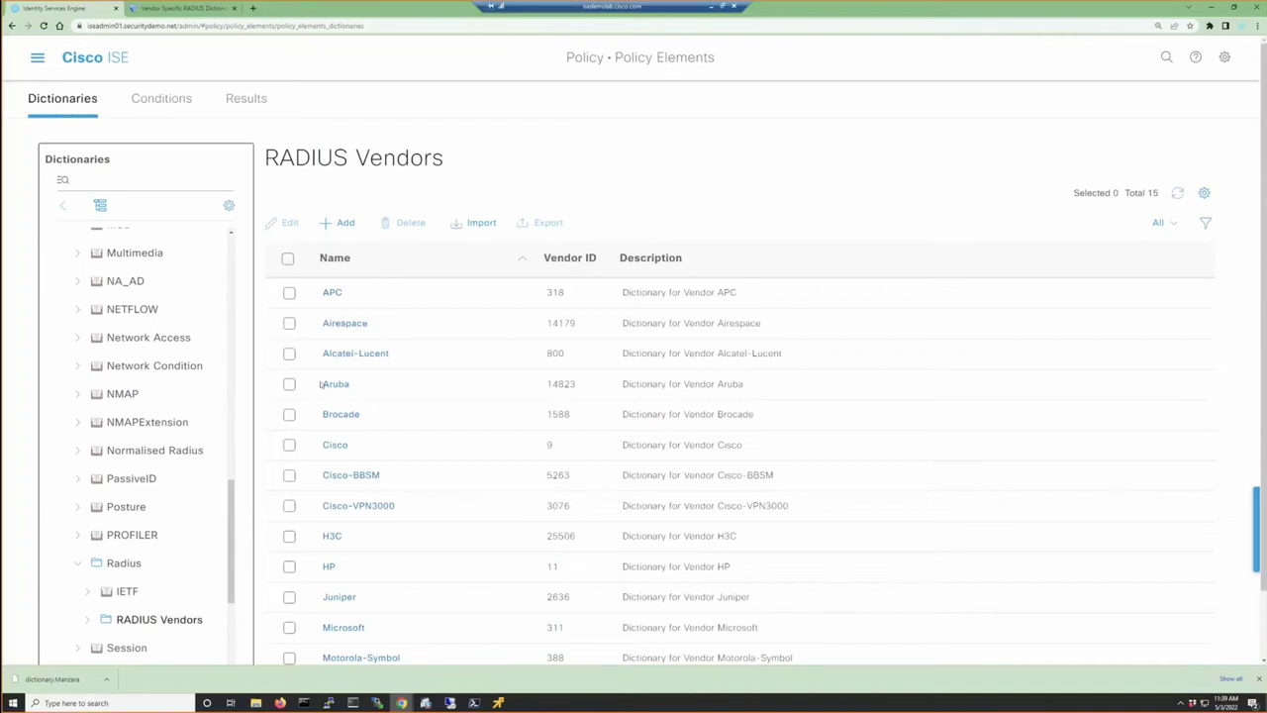
Look at the form for a new RADIUS vendor dictionary and return to the vendors list without submitting it
{"action": "left_click", "coordinate": [337, 222]}
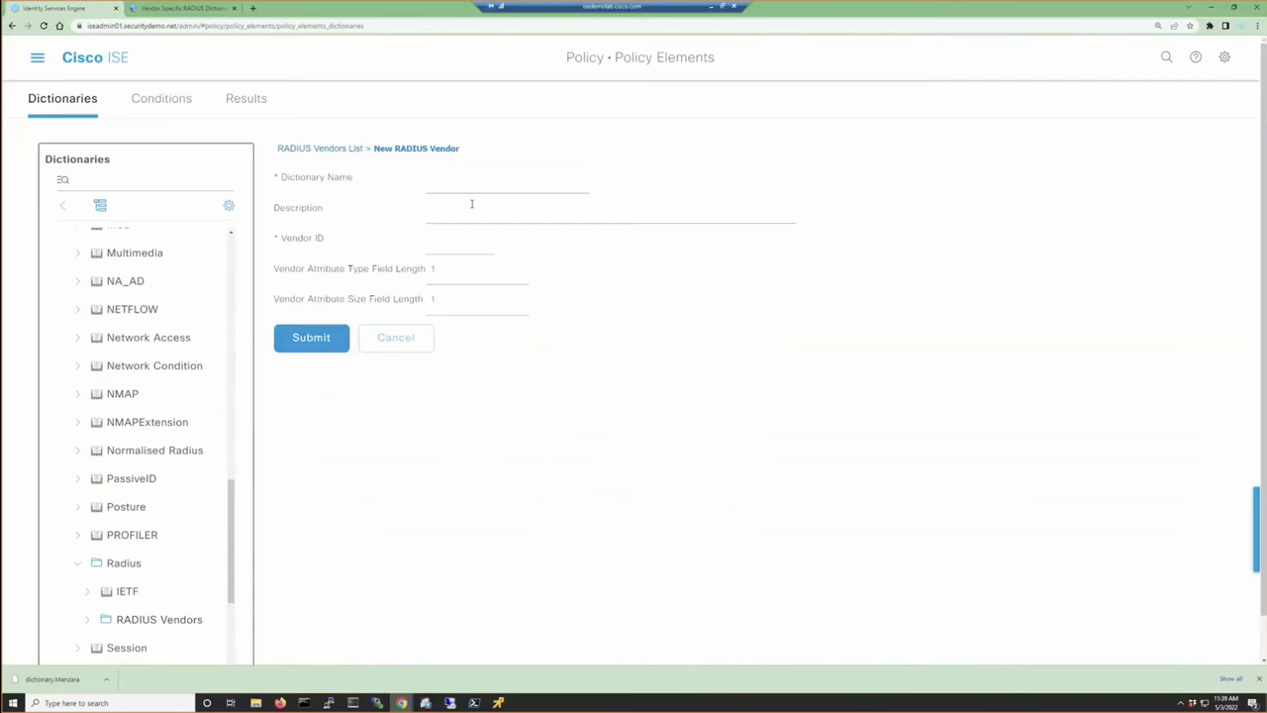
{"action": "left_click", "coordinate": [479, 189]}
{"action": "left_click", "coordinate": [408, 347]}
{"action": "left_click", "coordinate": [307, 149]}
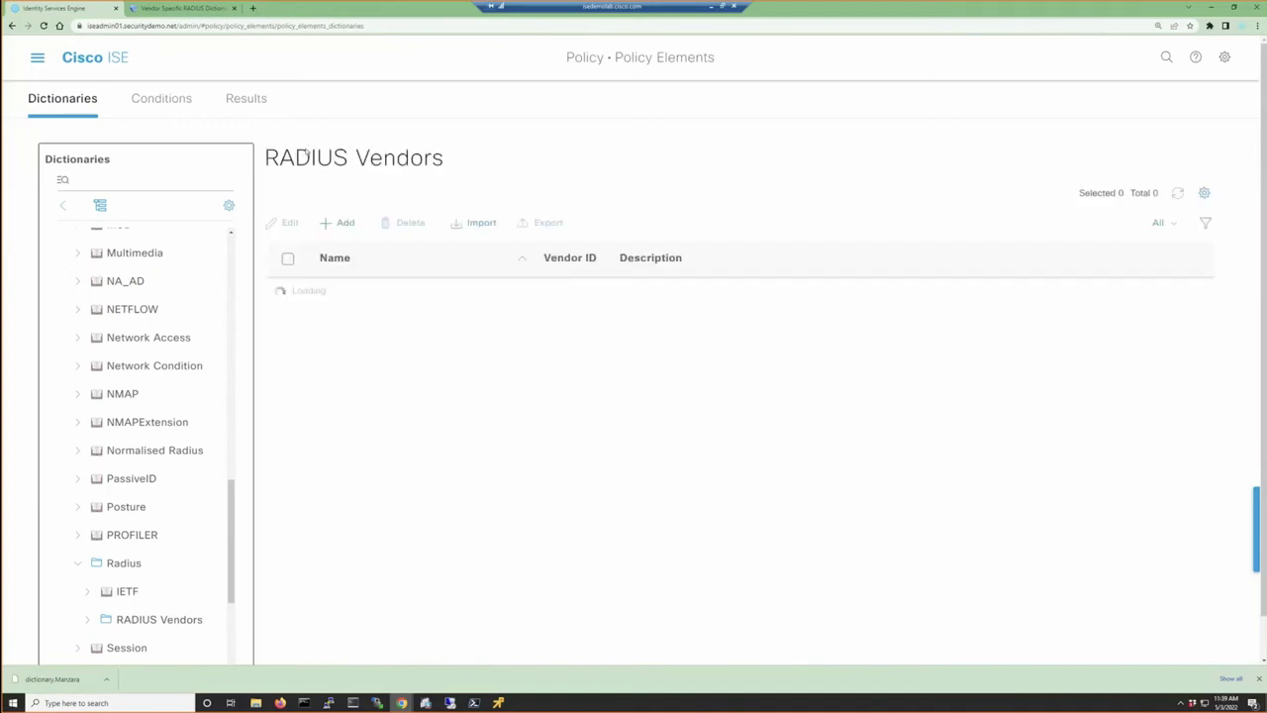
Start a RADIUS vendor import and choose dictionary.Manzara from the Tools folder on Data (D:) as the vendor file
{"action": "left_click", "coordinate": [473, 225]}
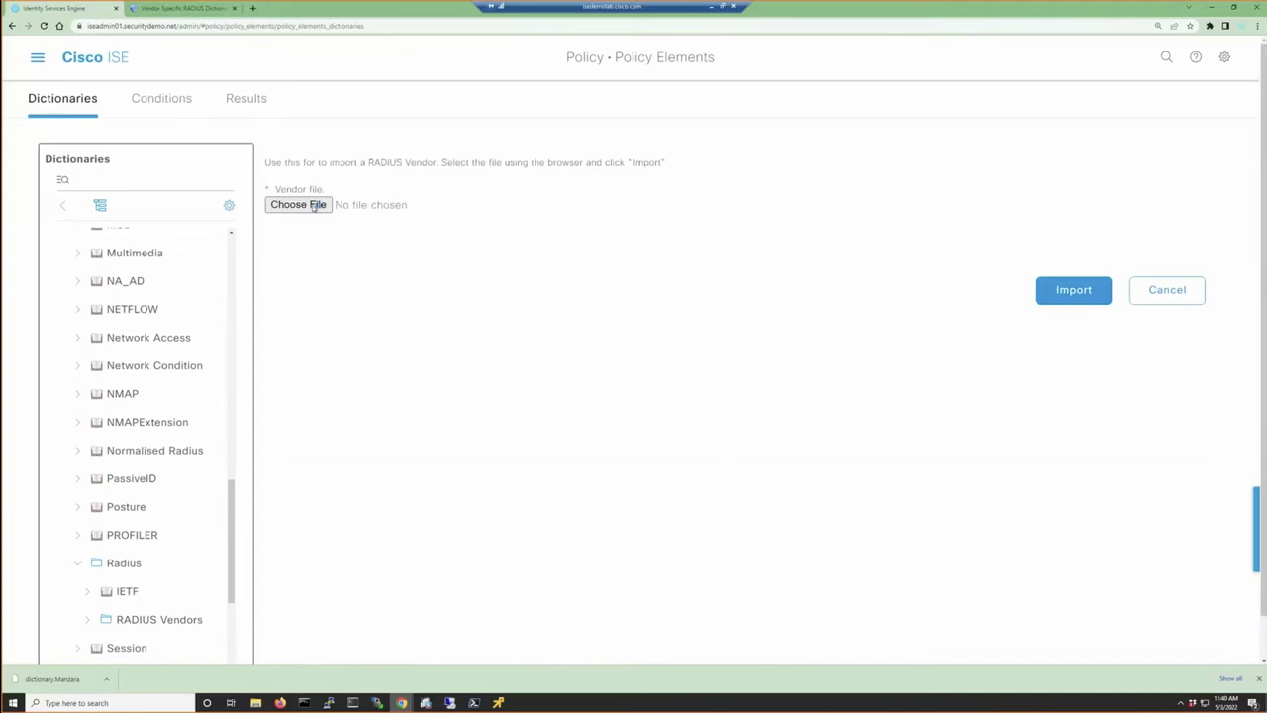
{"action": "left_click", "coordinate": [314, 205]}
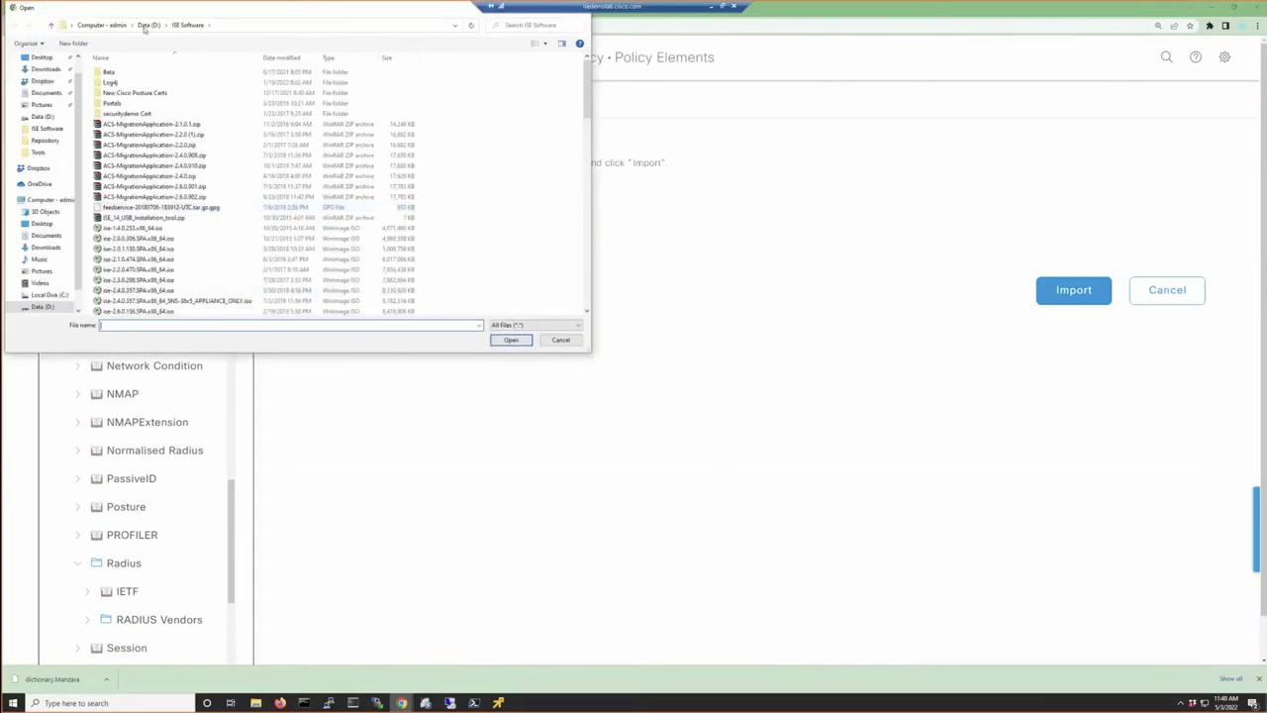
{"action": "left_click", "coordinate": [147, 25]}
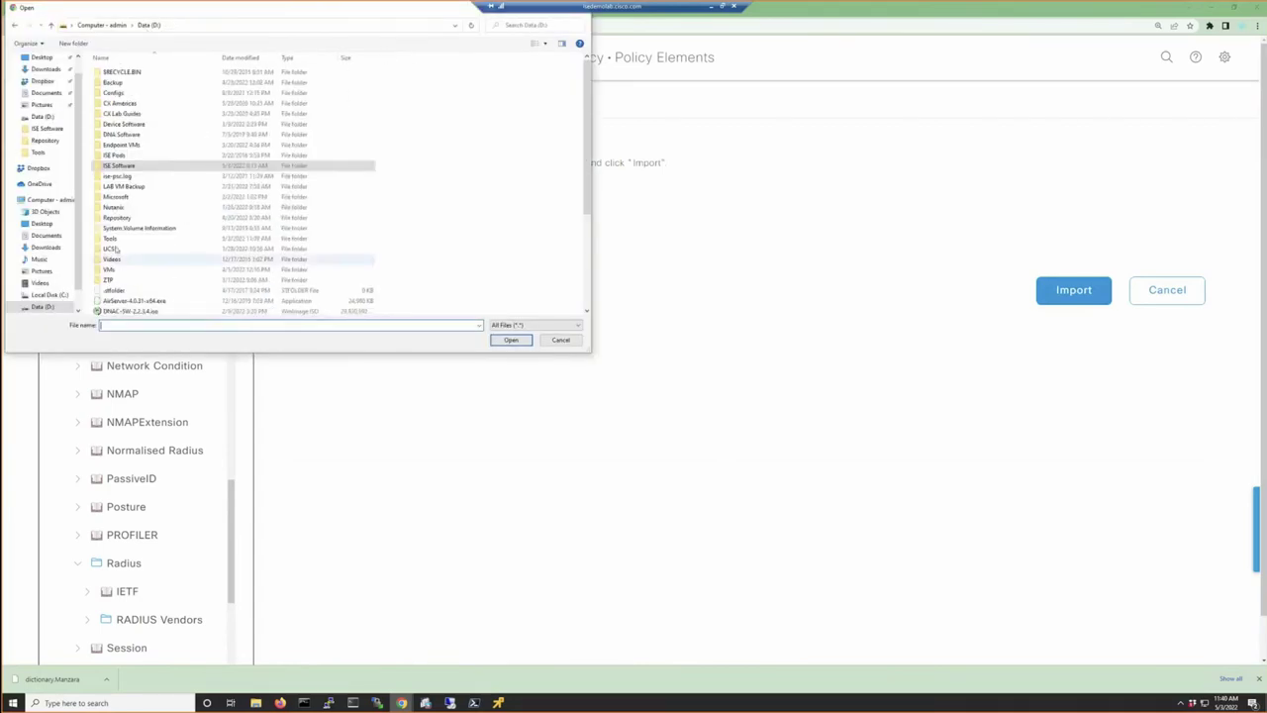
{"action": "double_click", "coordinate": [111, 238]}
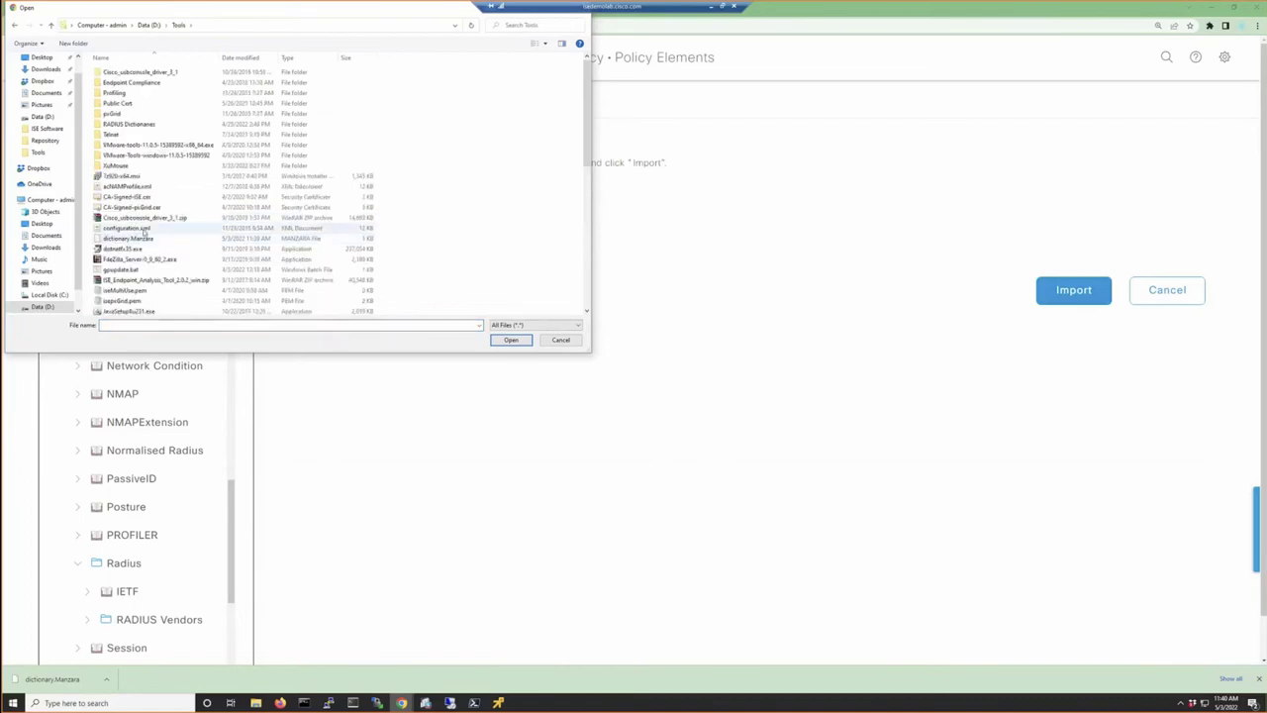
{"action": "scroll", "coordinate": [144, 233], "scroll_direction": "down", "scroll_amount": 2}
{"action": "scroll", "coordinate": [145, 234], "scroll_direction": "down", "scroll_amount": 2}
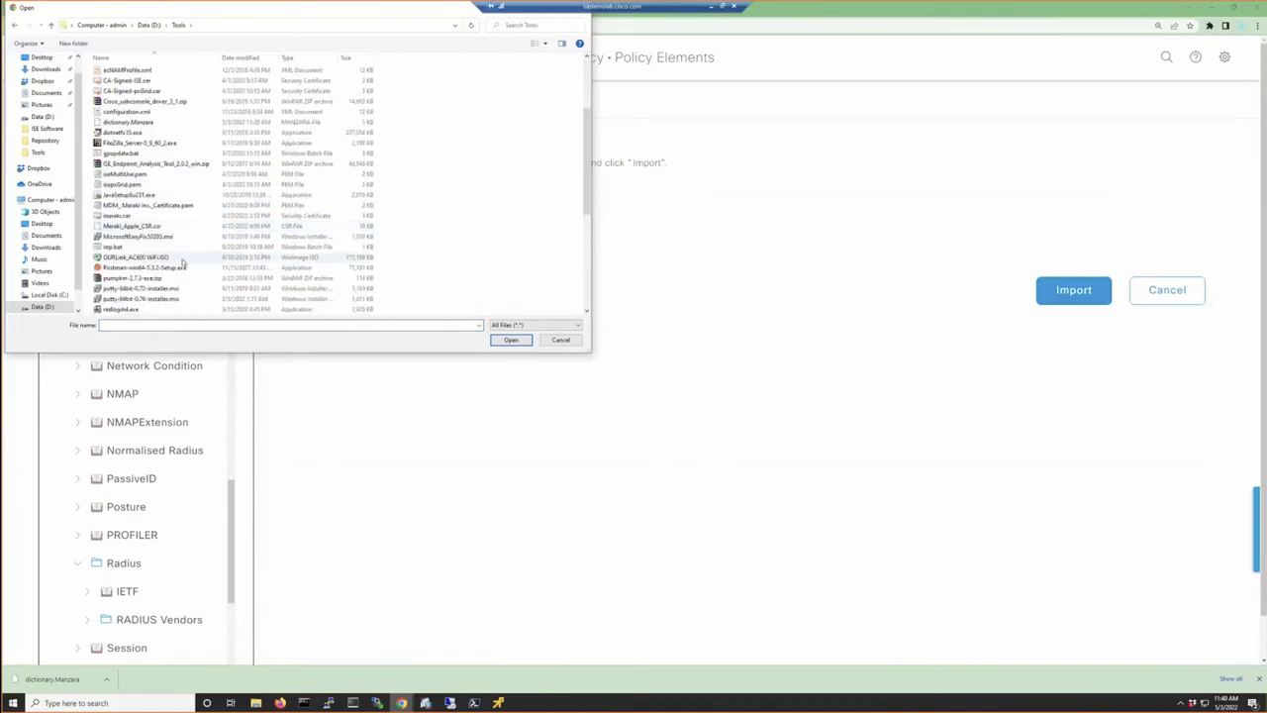
{"action": "scroll", "coordinate": [182, 261], "scroll_direction": "down", "scroll_amount": 6}
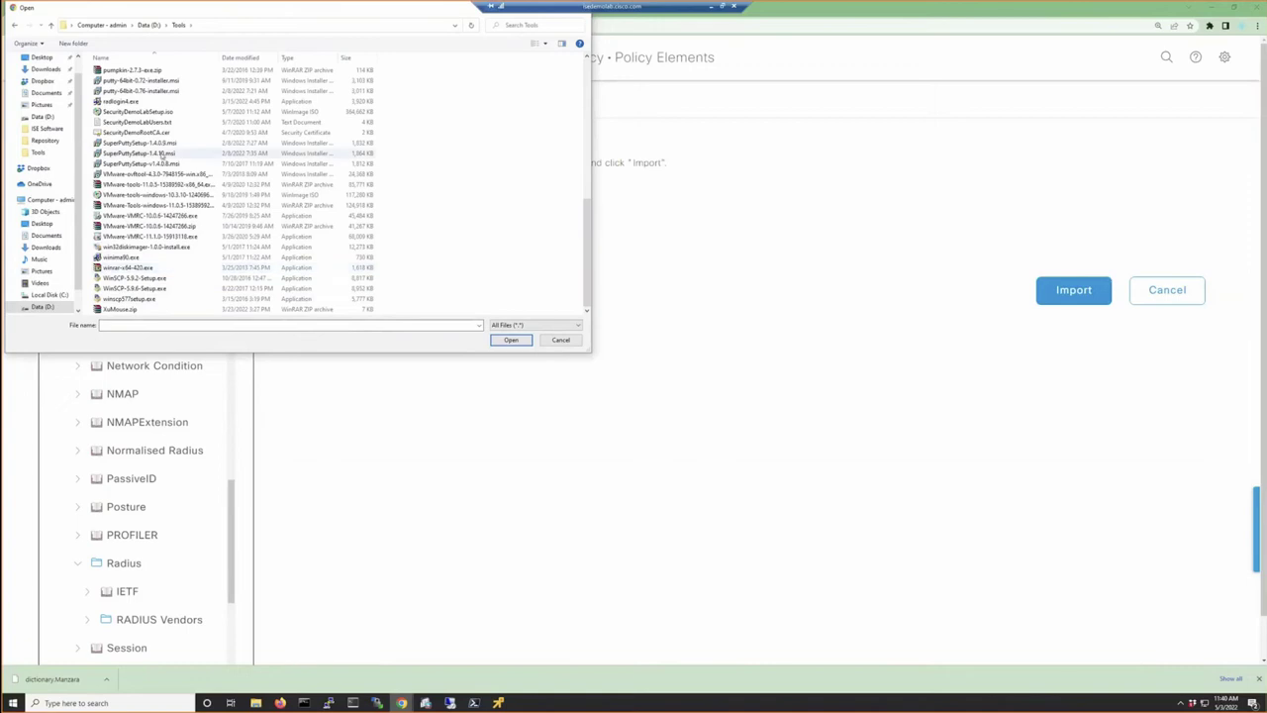
{"action": "scroll", "coordinate": [162, 156], "scroll_direction": "up", "scroll_amount": 2}
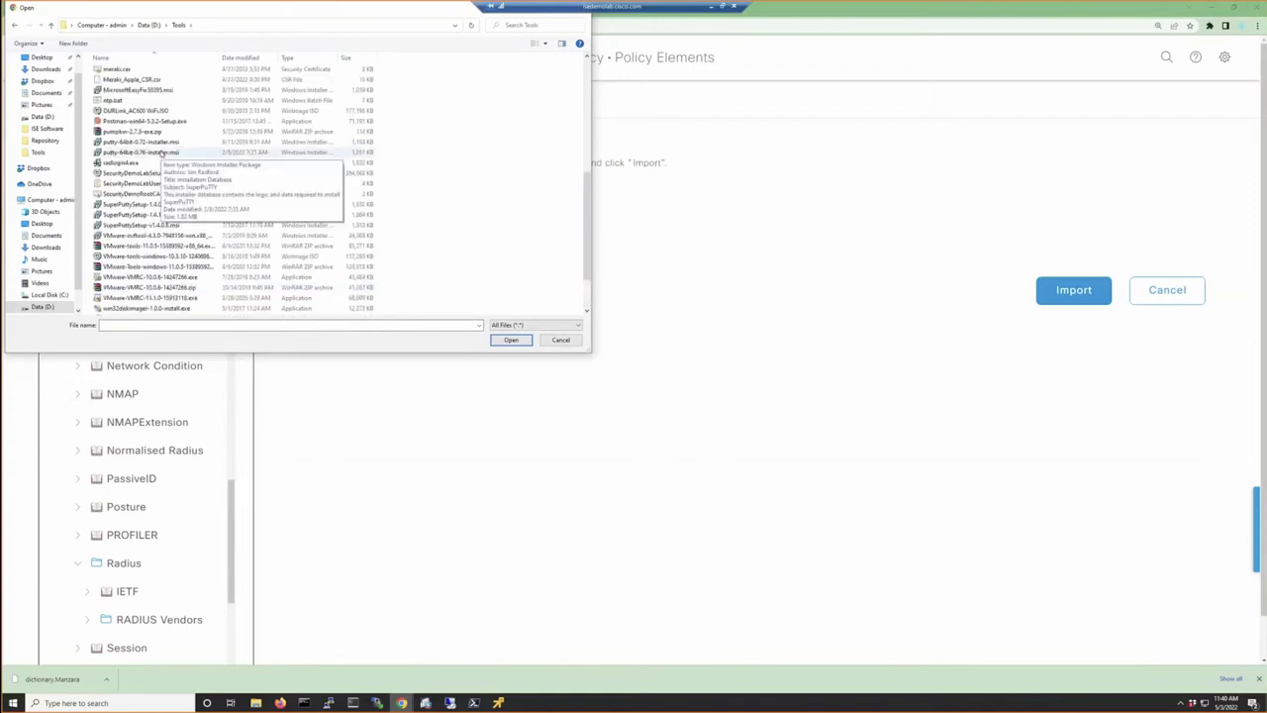
{"action": "scroll", "coordinate": [162, 154], "scroll_direction": "up", "scroll_amount": 1}
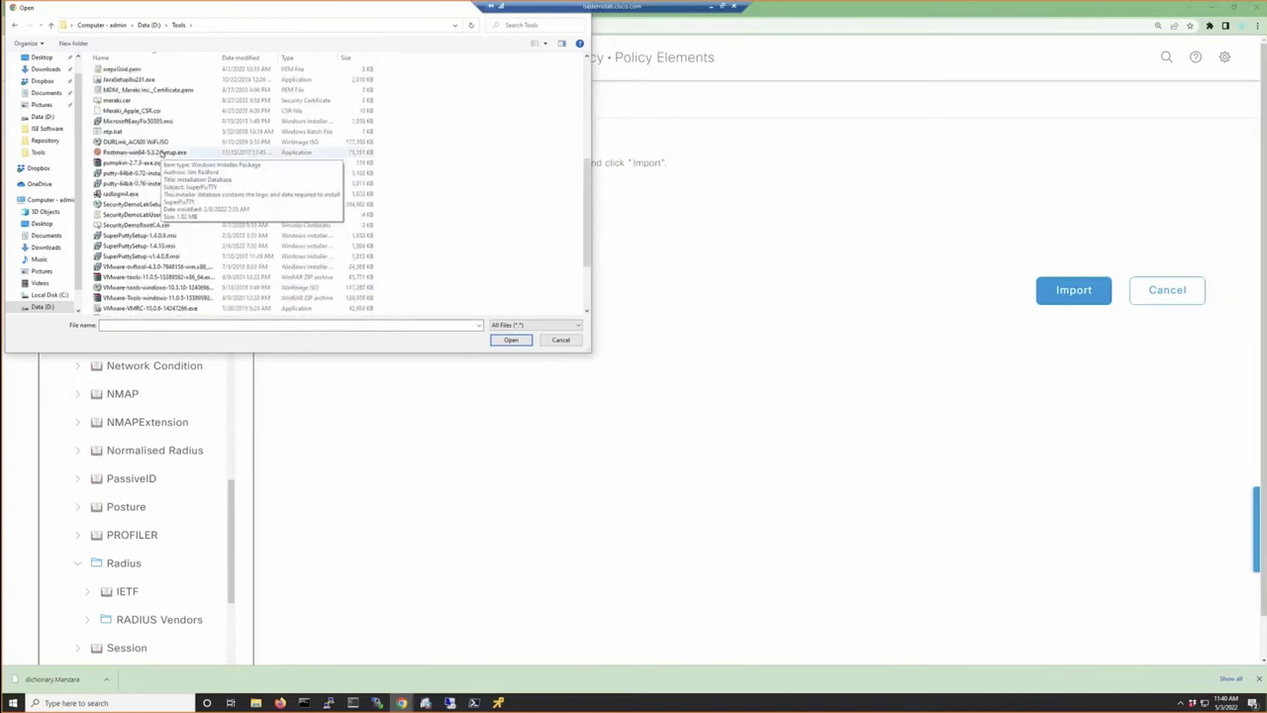
{"action": "scroll", "coordinate": [163, 154], "scroll_direction": "up", "scroll_amount": 1}
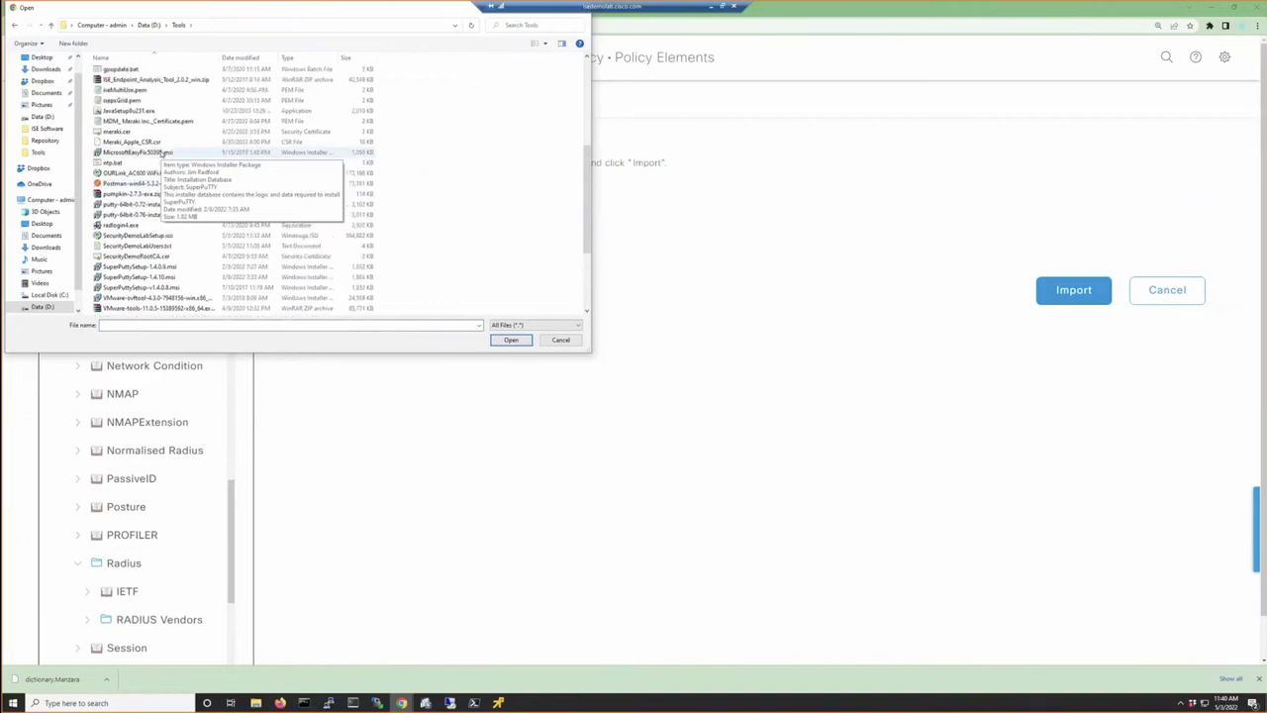
{"action": "scroll", "coordinate": [162, 154], "scroll_direction": "up", "scroll_amount": 2}
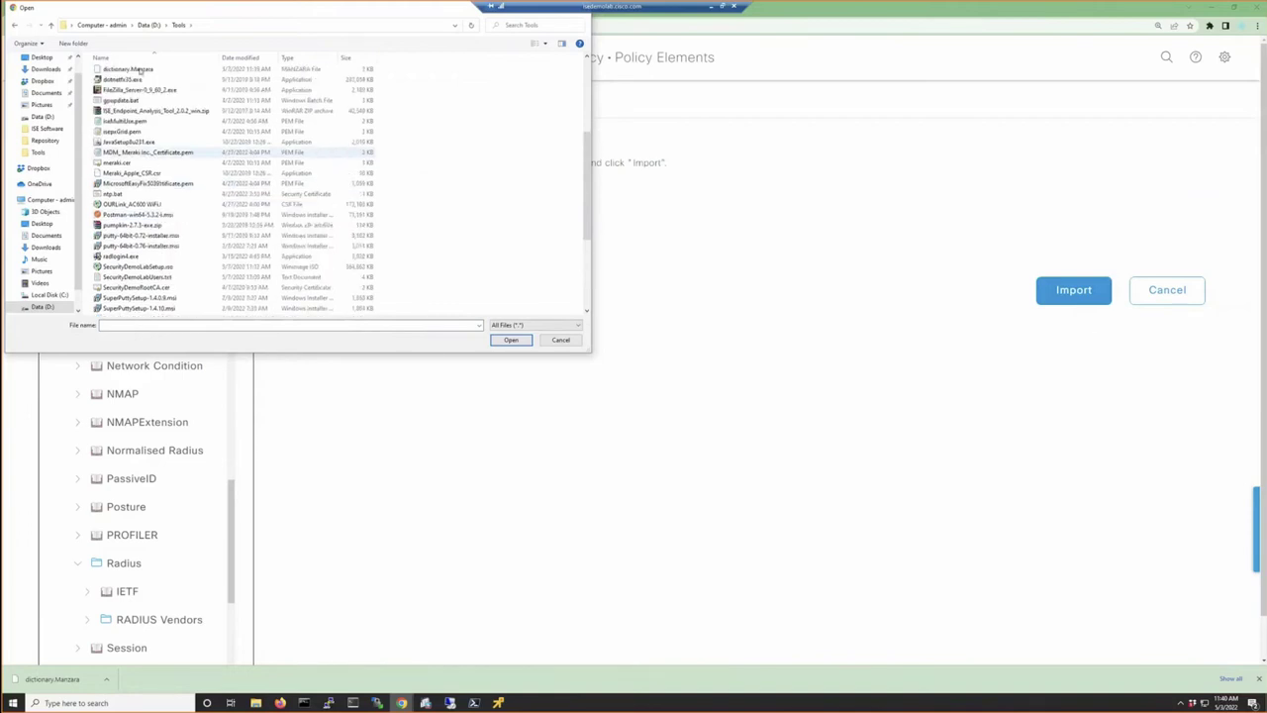
{"action": "double_click", "coordinate": [127, 103]}
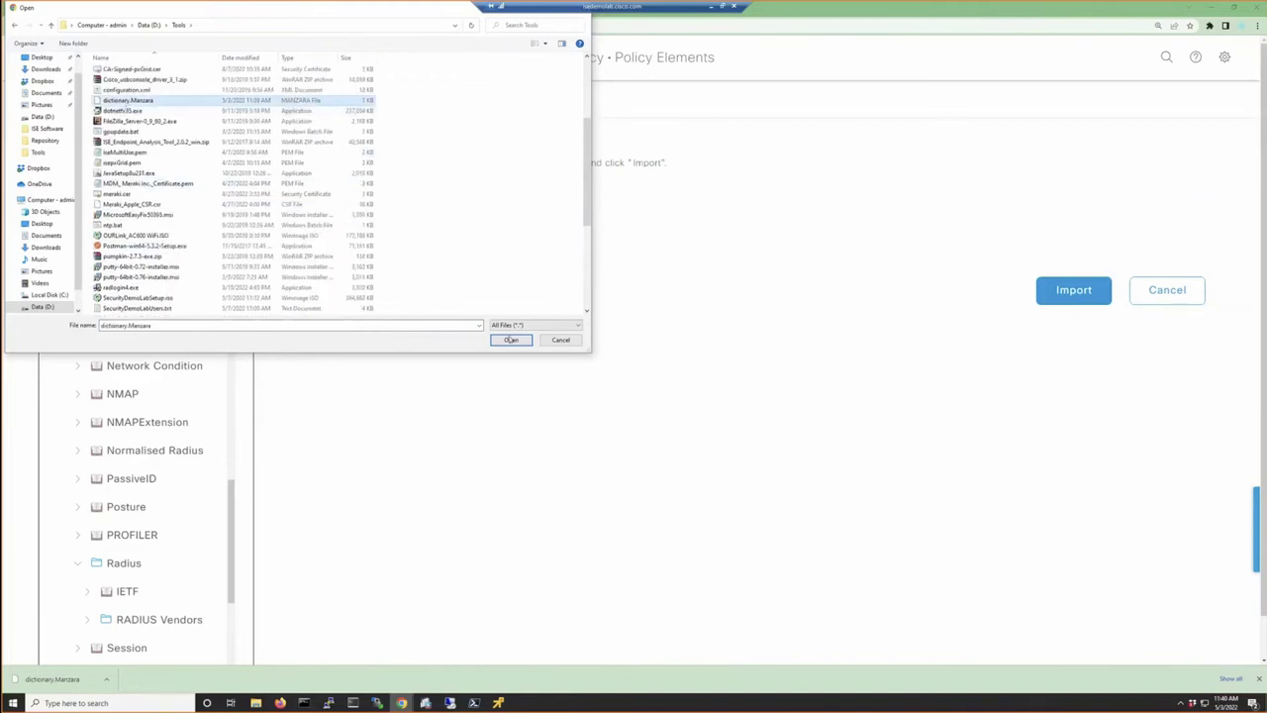
Import the chosen vendor file, confirm the import and dismiss the browser's download bar
{"action": "left_click", "coordinate": [1064, 297]}
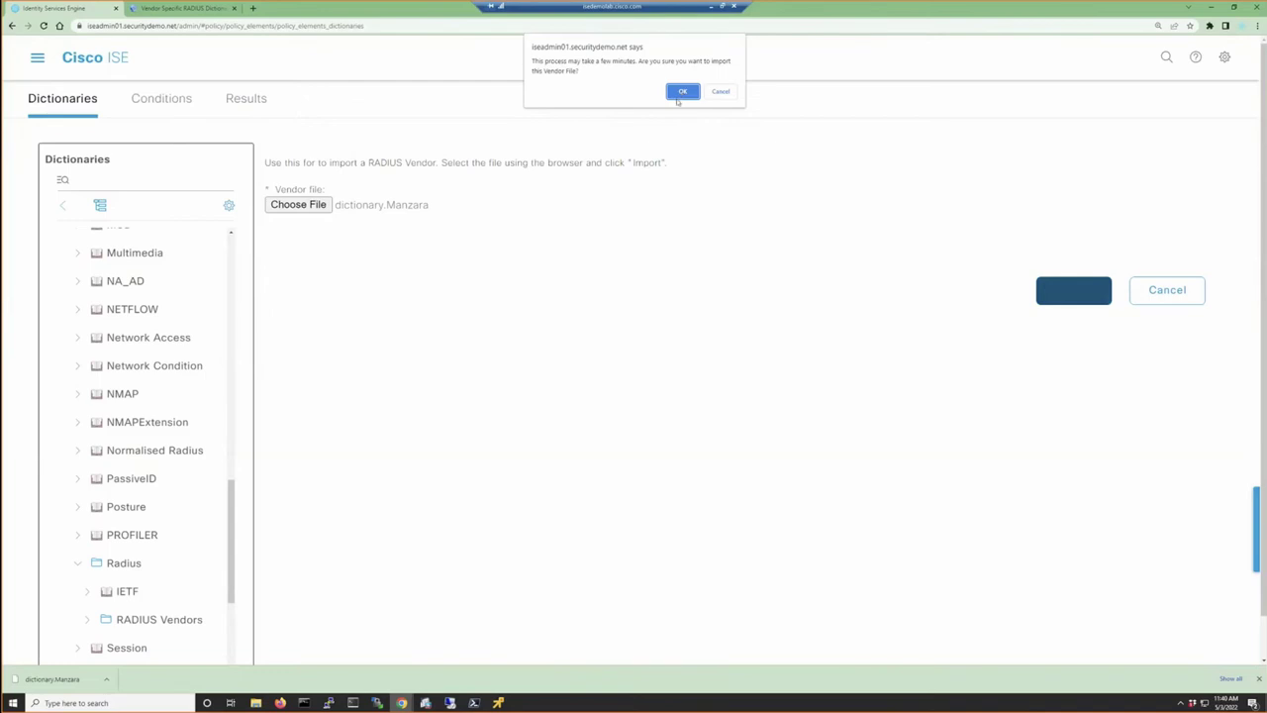
{"action": "left_click", "coordinate": [682, 92]}
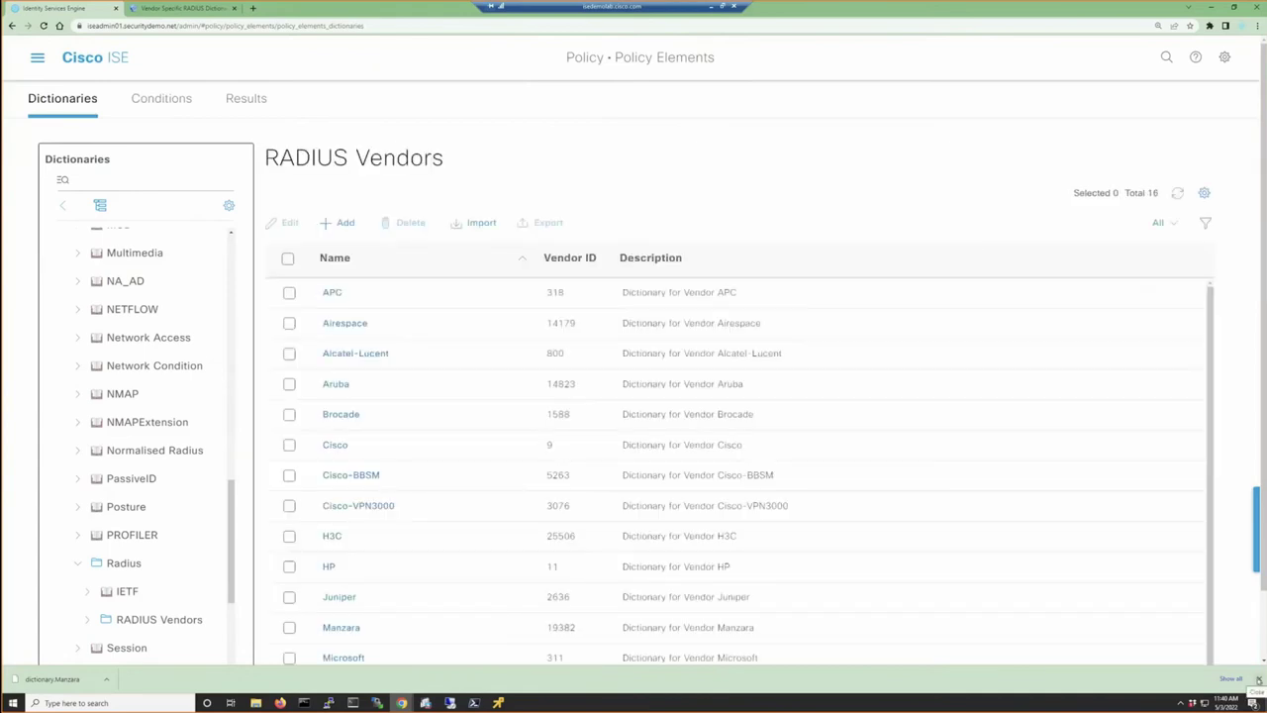
{"action": "left_click", "coordinate": [1258, 679]}
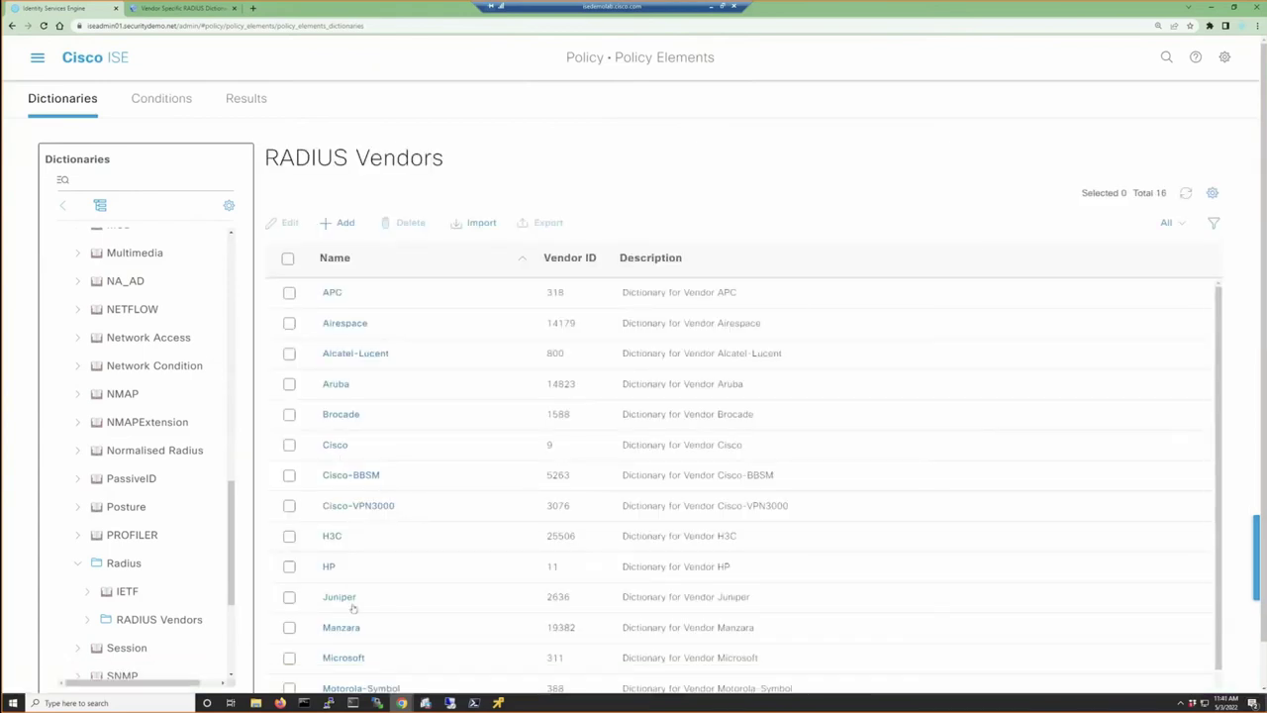
Expand RADIUS Vendors in the dictionary tree and open the Manzara dictionary
{"action": "left_click", "coordinate": [89, 619]}
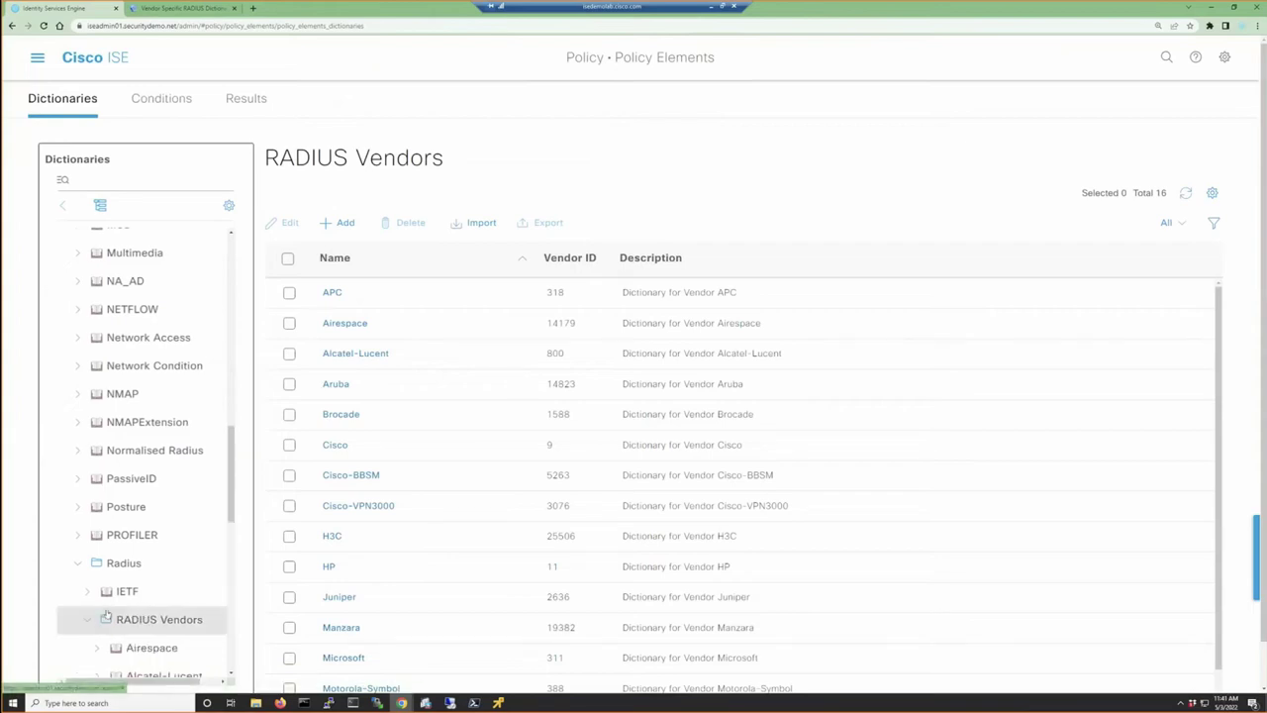
{"action": "scroll", "coordinate": [113, 594], "scroll_direction": "down", "scroll_amount": 5}
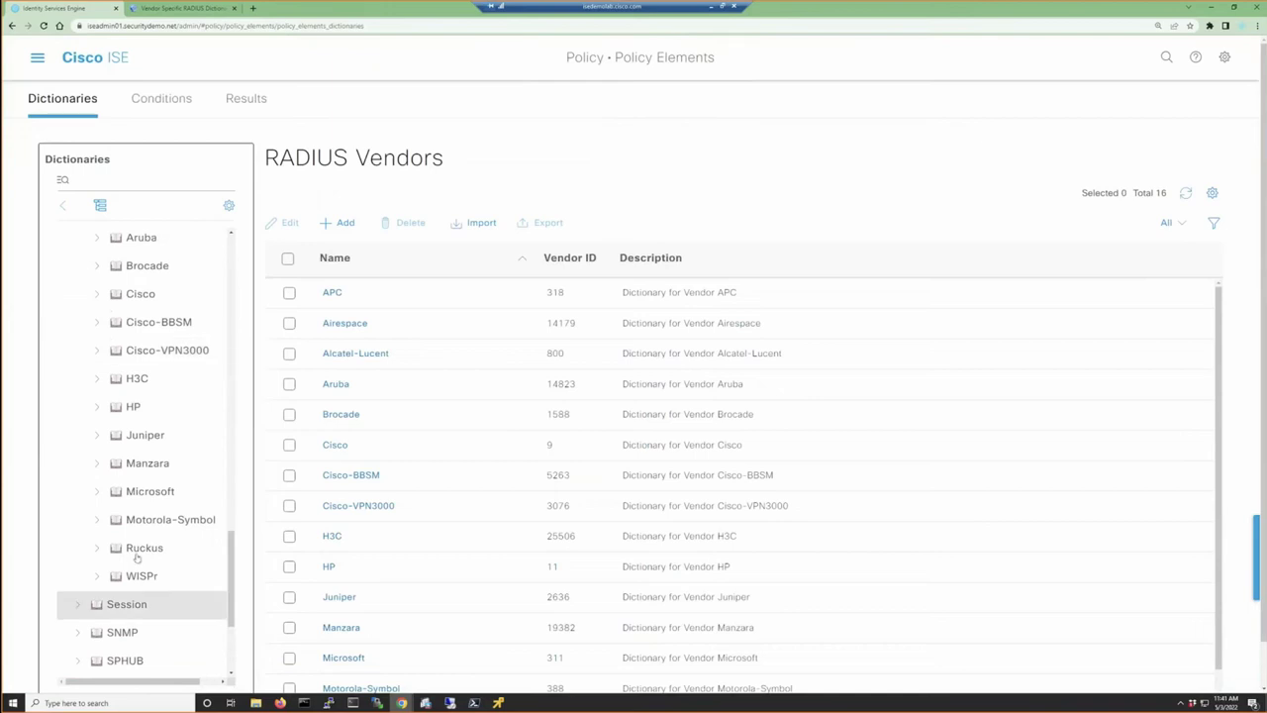
{"action": "left_click", "coordinate": [144, 463]}
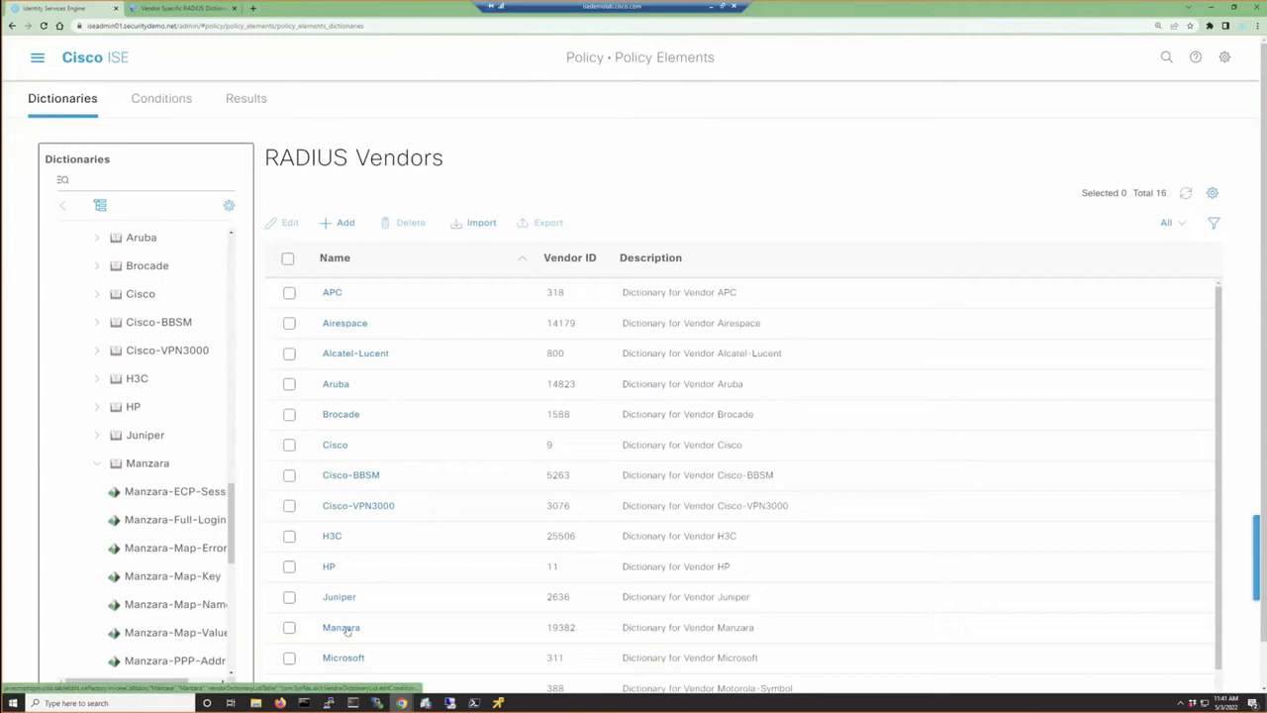
{"action": "left_click", "coordinate": [149, 470]}
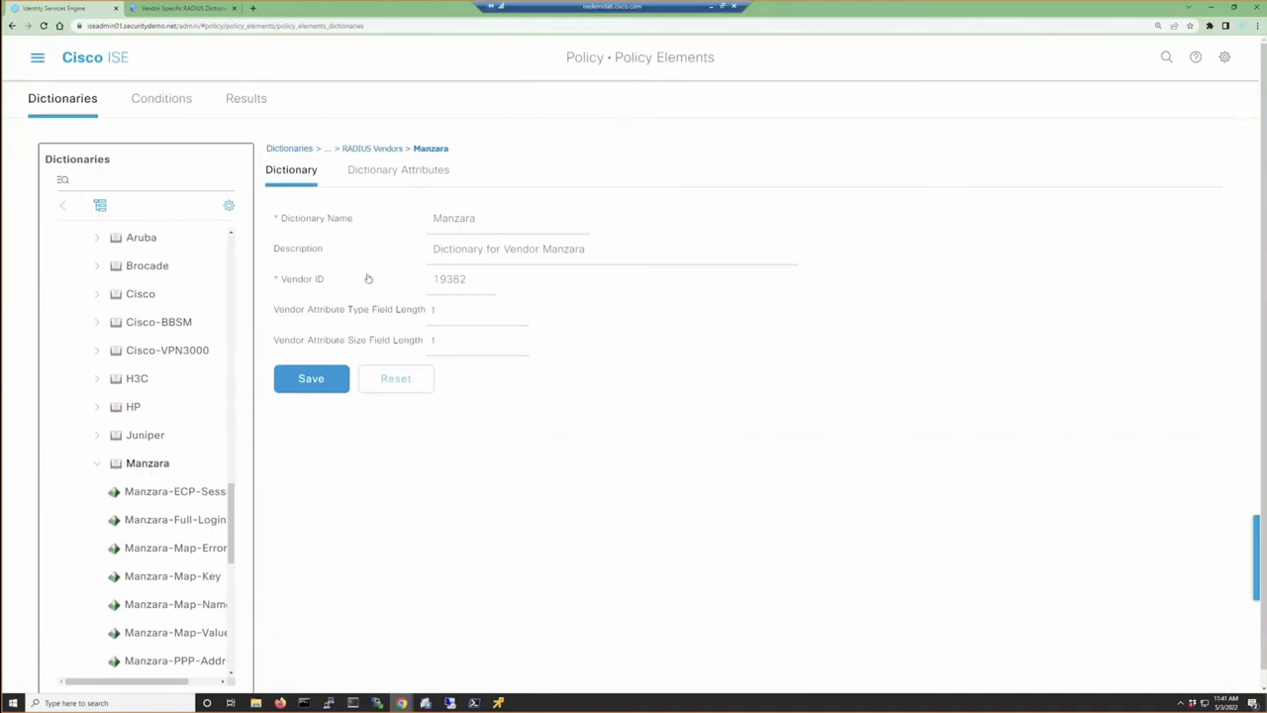
Review the Manzara dictionary's attributes, widening the Name column to show the full attribute names
{"action": "left_click", "coordinate": [382, 177]}
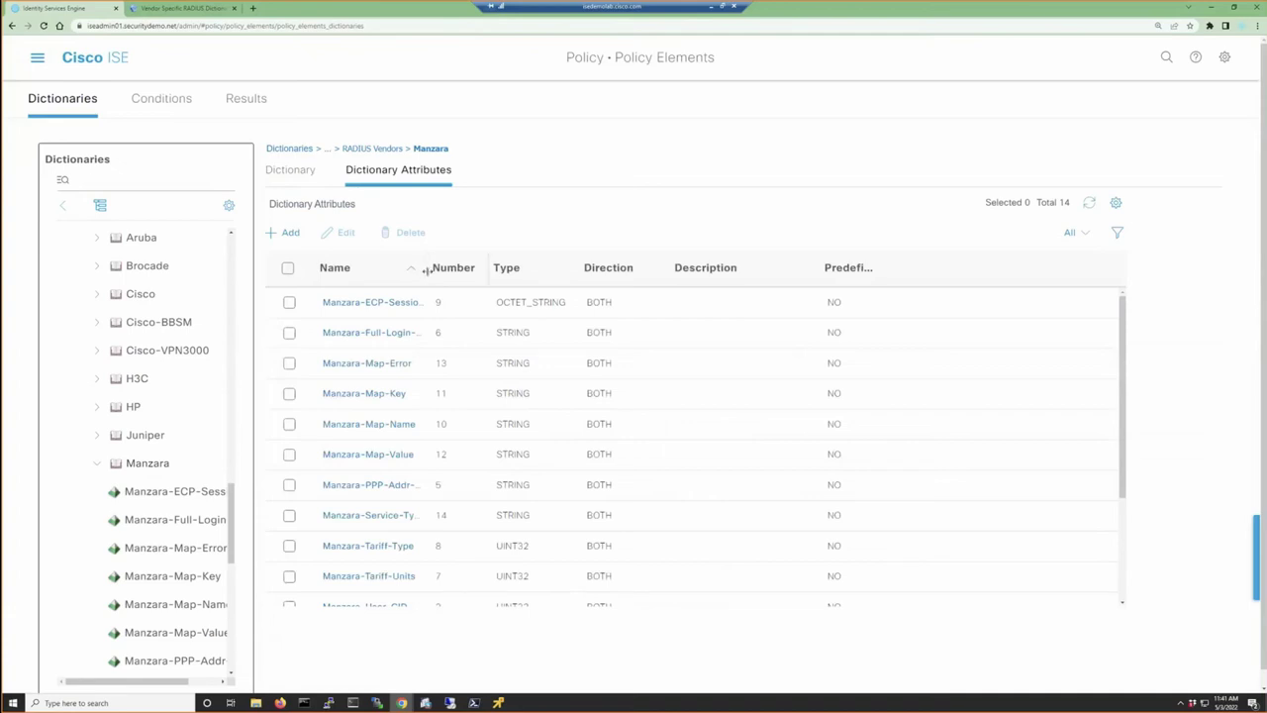
{"action": "left_click_drag", "start_coordinate": [423, 269], "coordinate": [560, 268]}
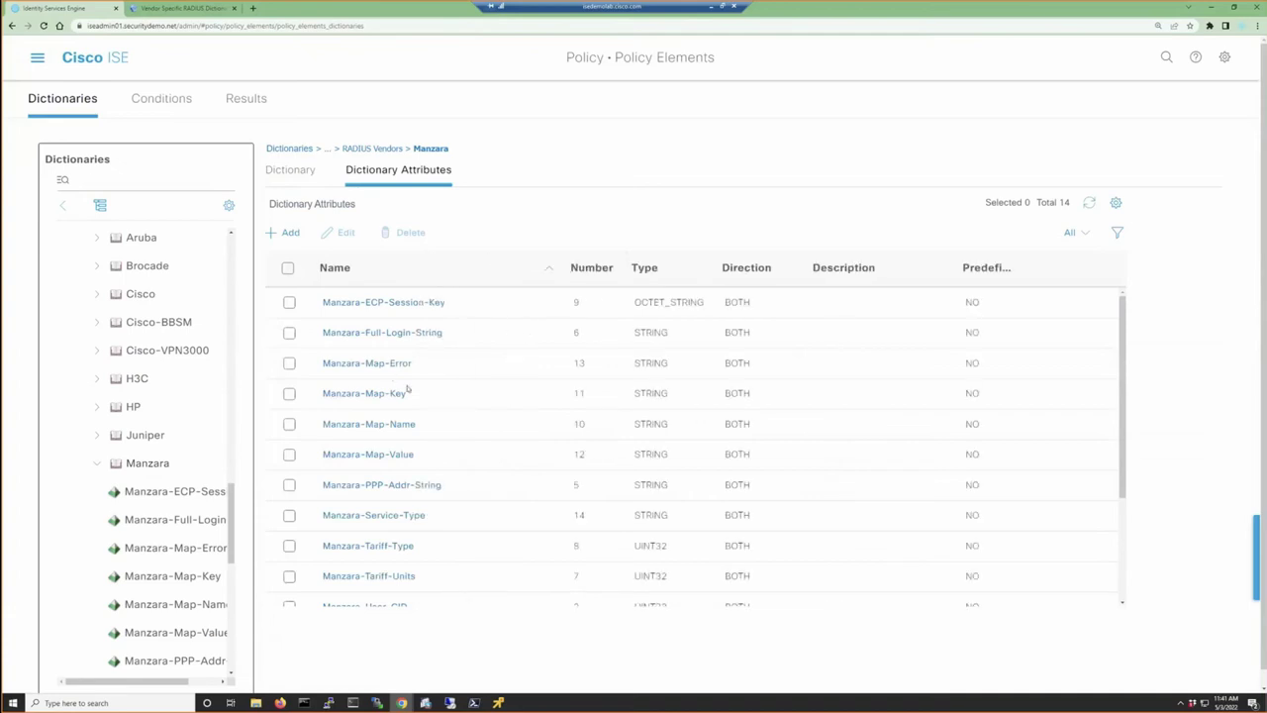
{"action": "scroll", "coordinate": [403, 406], "scroll_direction": "down", "scroll_amount": 3}
{"action": "scroll", "coordinate": [400, 420], "scroll_direction": "down", "scroll_amount": 1}
{"action": "scroll", "coordinate": [405, 458], "scroll_direction": "up", "scroll_amount": 3}
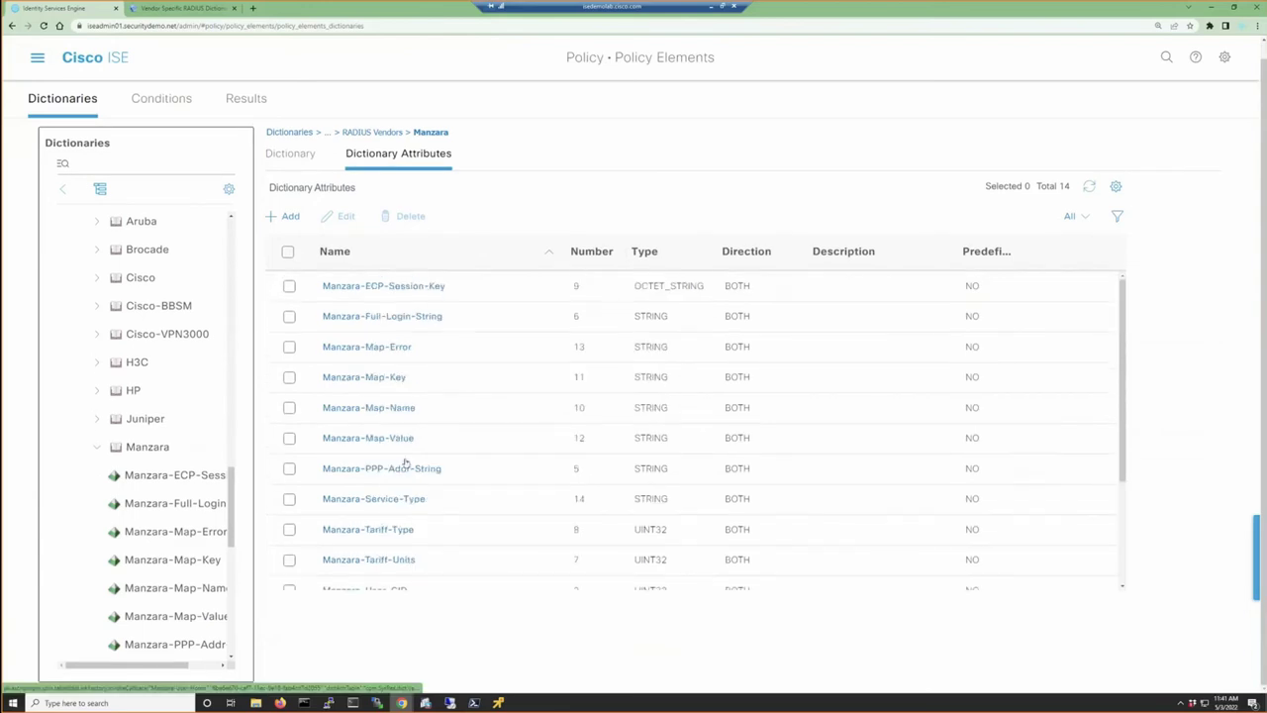
{"action": "scroll", "coordinate": [405, 458], "scroll_direction": "up", "scroll_amount": 1}
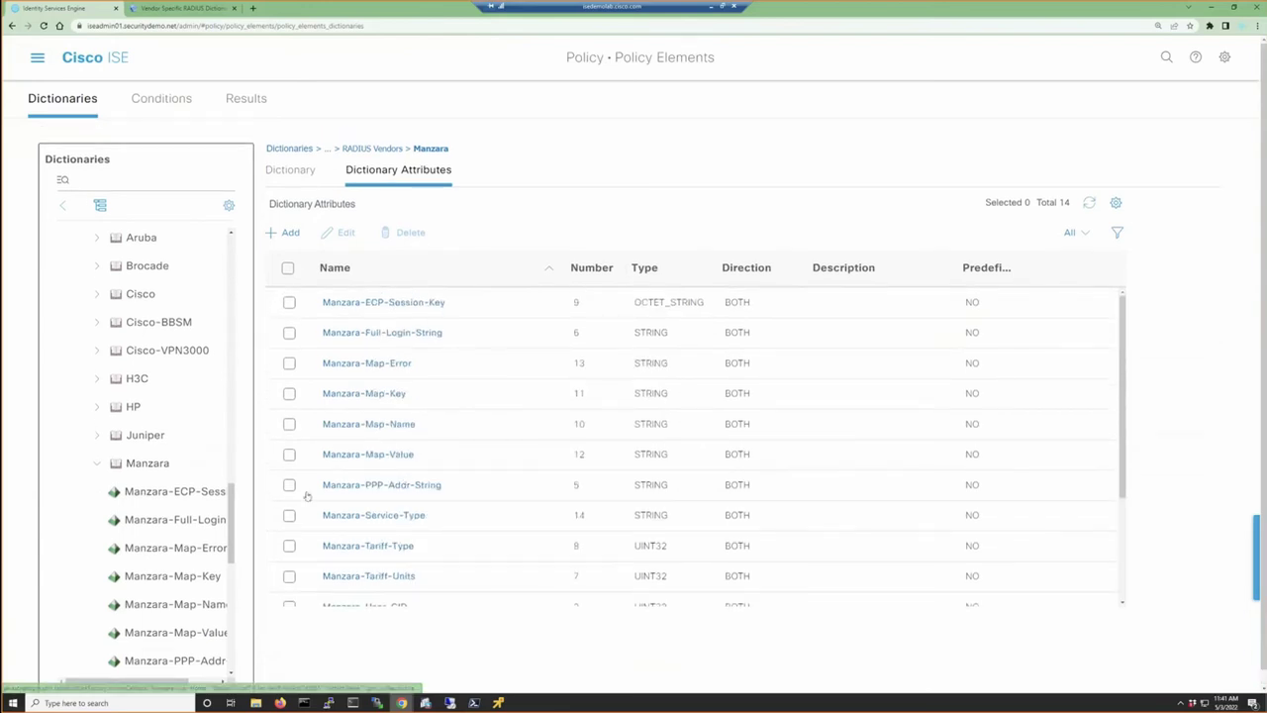
Collapse the Manzara and Radius branches in the dictionary tree
{"action": "left_click", "coordinate": [93, 466]}
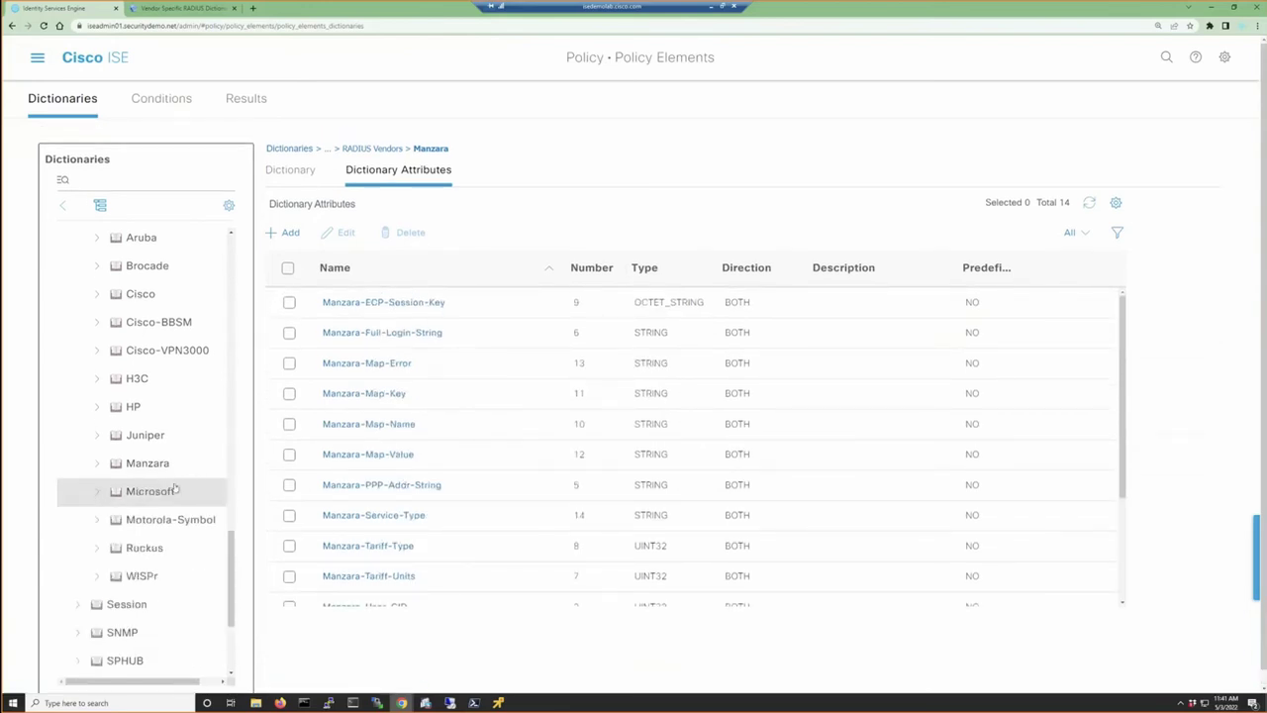
{"action": "scroll", "coordinate": [173, 490], "scroll_direction": "up", "scroll_amount": 7}
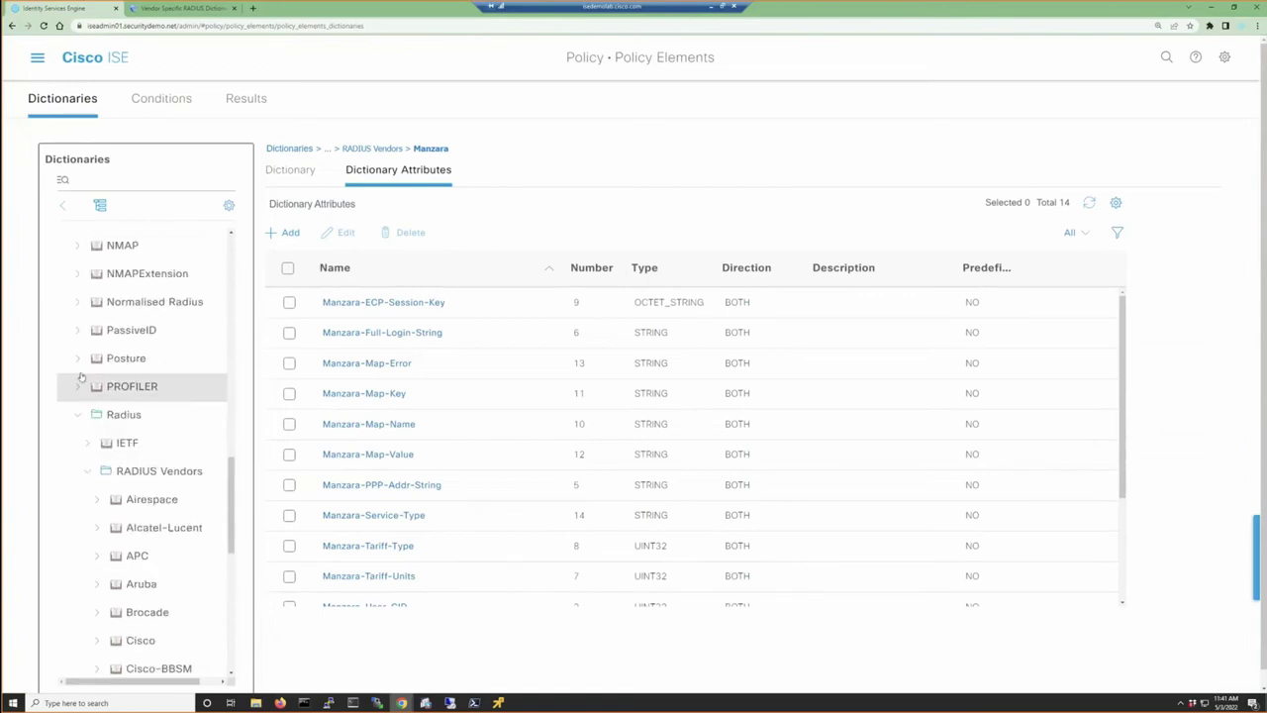
{"action": "left_click", "coordinate": [72, 416]}
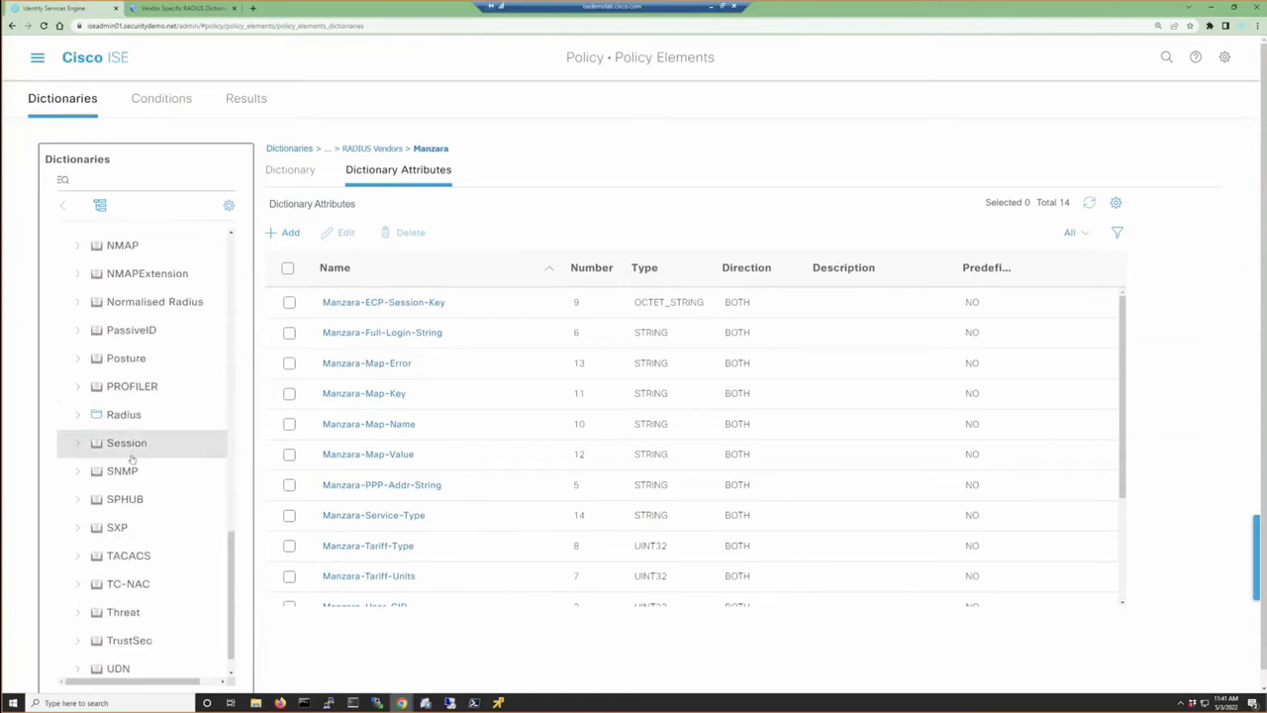
Expand the DEVICE dictionary and examine the allowed values of its Device Type attribute
{"action": "scroll", "coordinate": [149, 455], "scroll_direction": "up", "scroll_amount": 3}
{"action": "scroll", "coordinate": [132, 458], "scroll_direction": "up", "scroll_amount": 3}
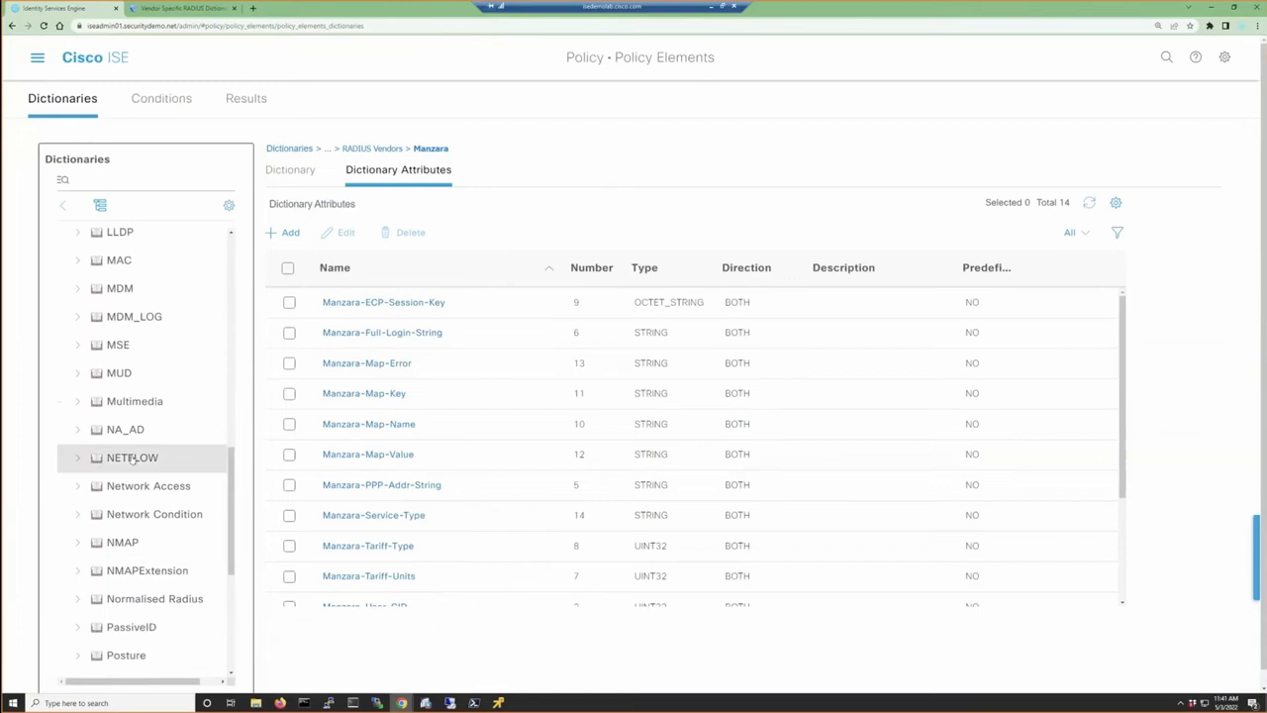
{"action": "scroll", "coordinate": [145, 446], "scroll_direction": "up", "scroll_amount": 6}
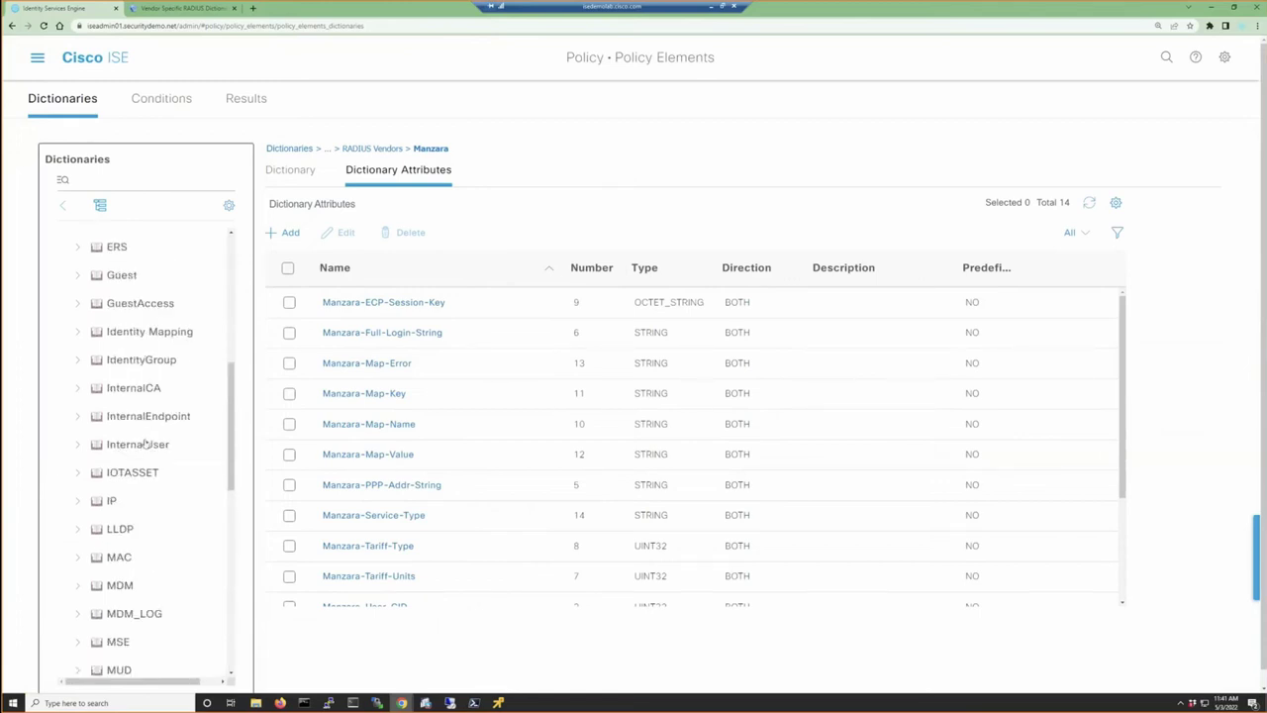
{"action": "scroll", "coordinate": [145, 446], "scroll_direction": "up", "scroll_amount": 6}
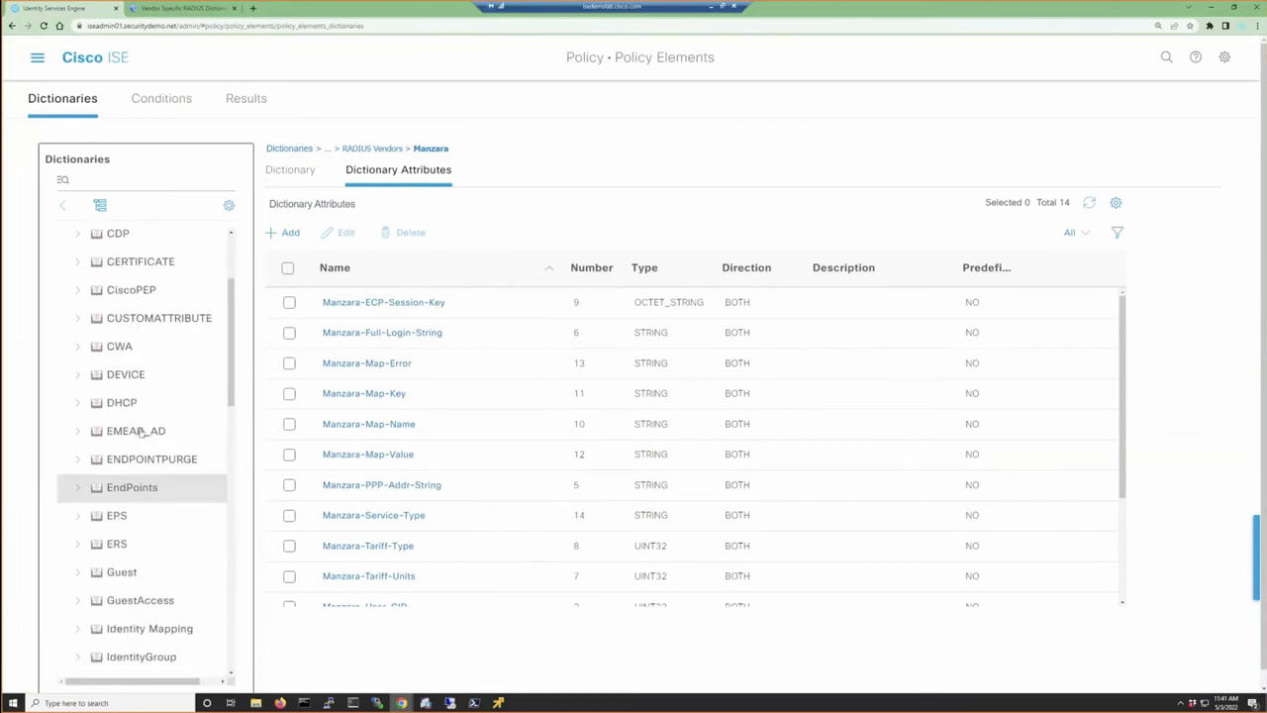
{"action": "left_click", "coordinate": [78, 376]}
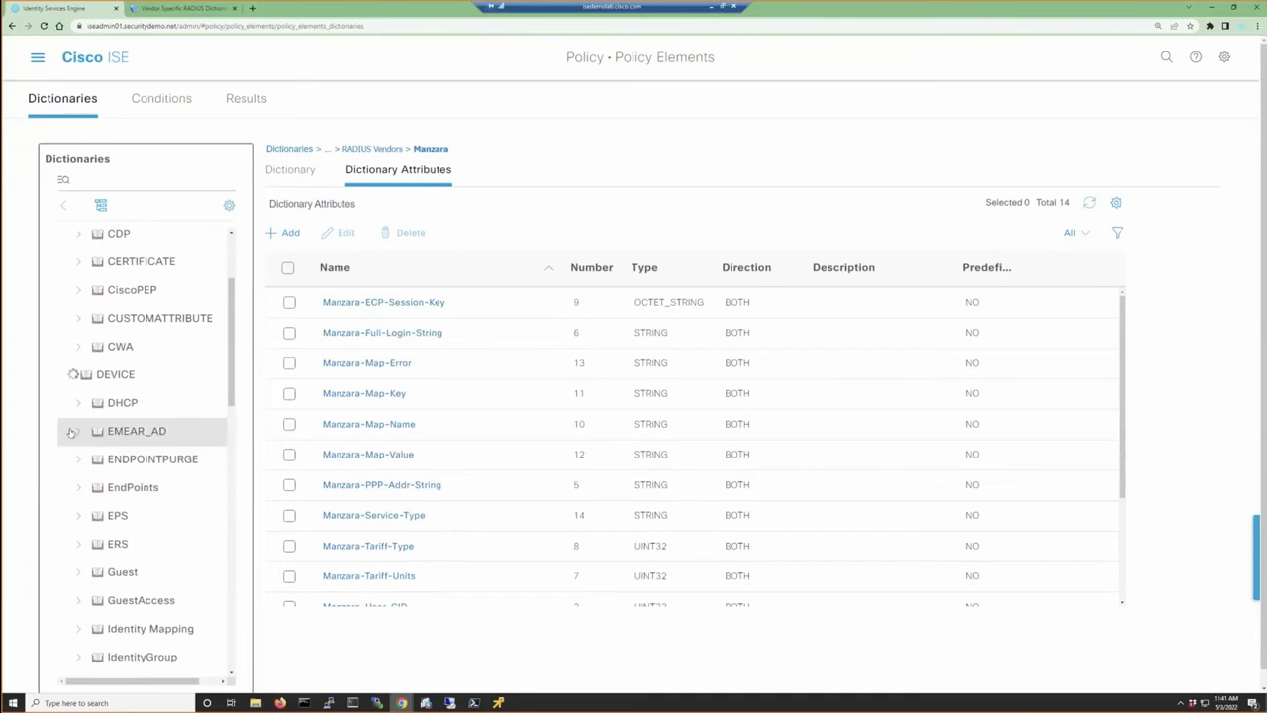
{"action": "left_click", "coordinate": [138, 403]}
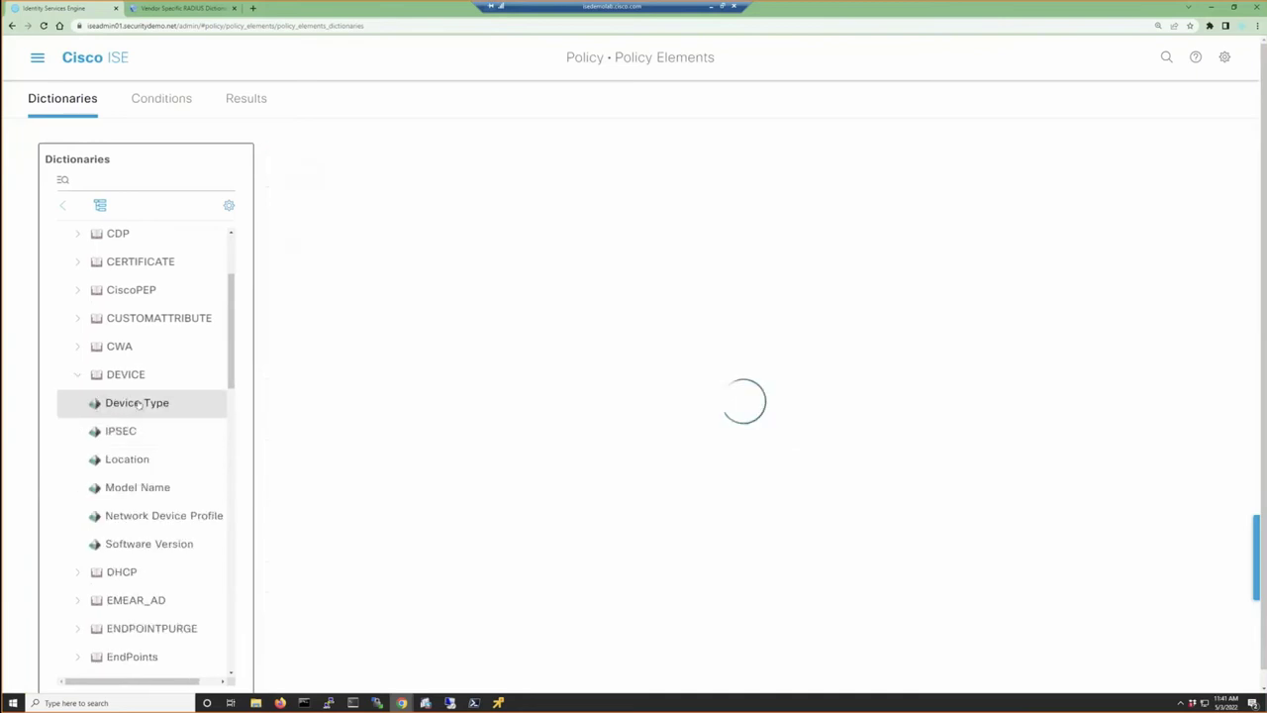
{"action": "scroll", "coordinate": [676, 509], "scroll_direction": "down", "scroll_amount": 2}
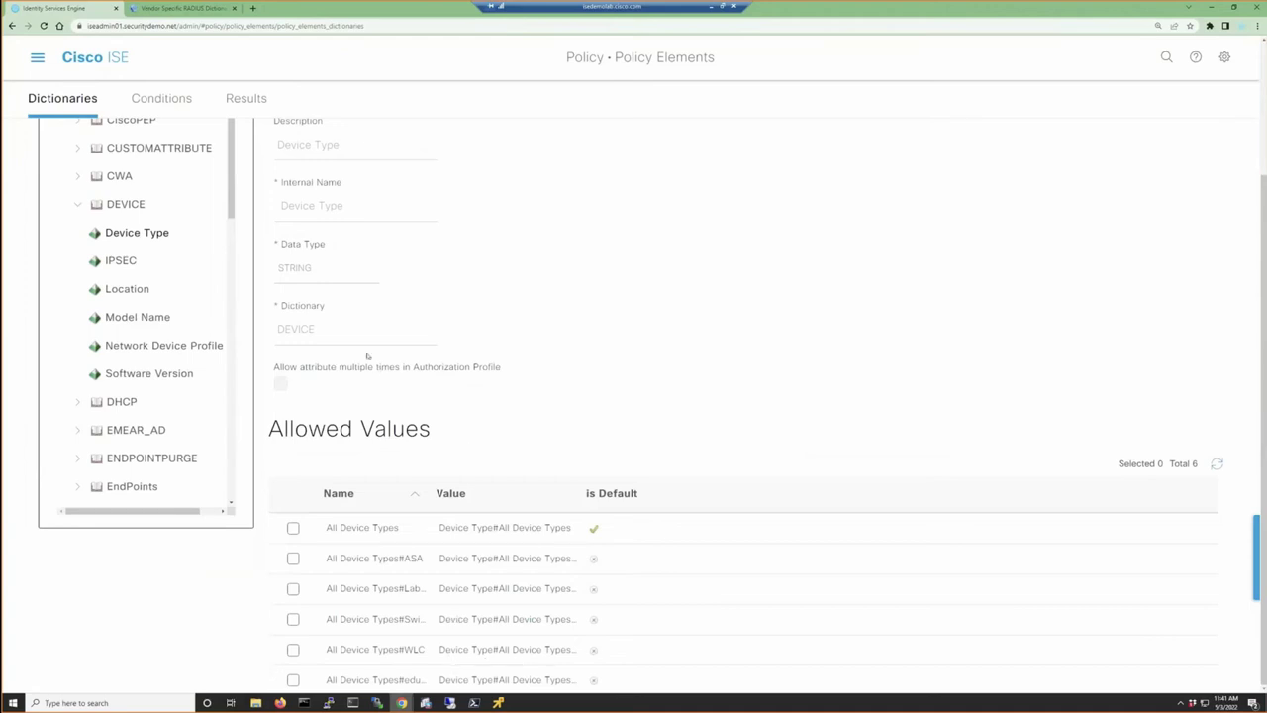
Examine the allowed values of the Location attribute in the DEVICE dictionary
{"action": "scroll", "coordinate": [367, 355], "scroll_direction": "up", "scroll_amount": 2}
{"action": "scroll", "coordinate": [155, 334], "scroll_direction": "up", "scroll_amount": 3}
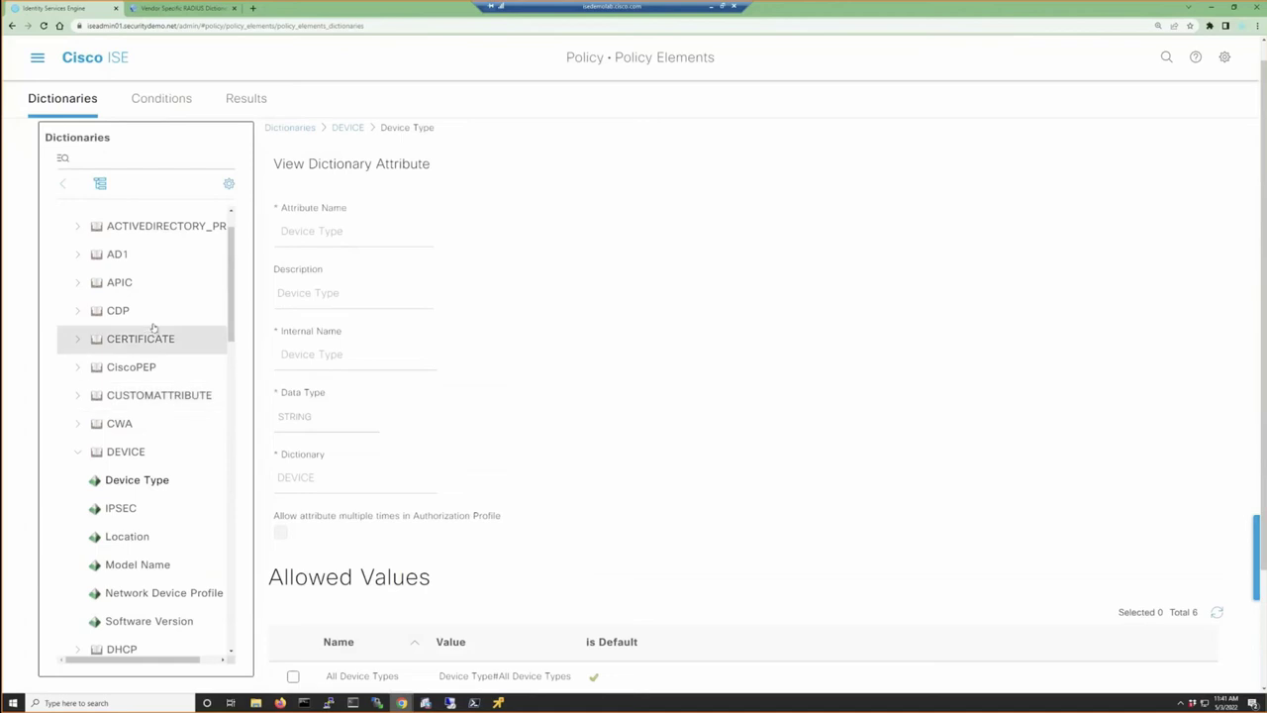
{"action": "scroll", "coordinate": [153, 329], "scroll_direction": "up", "scroll_amount": 1}
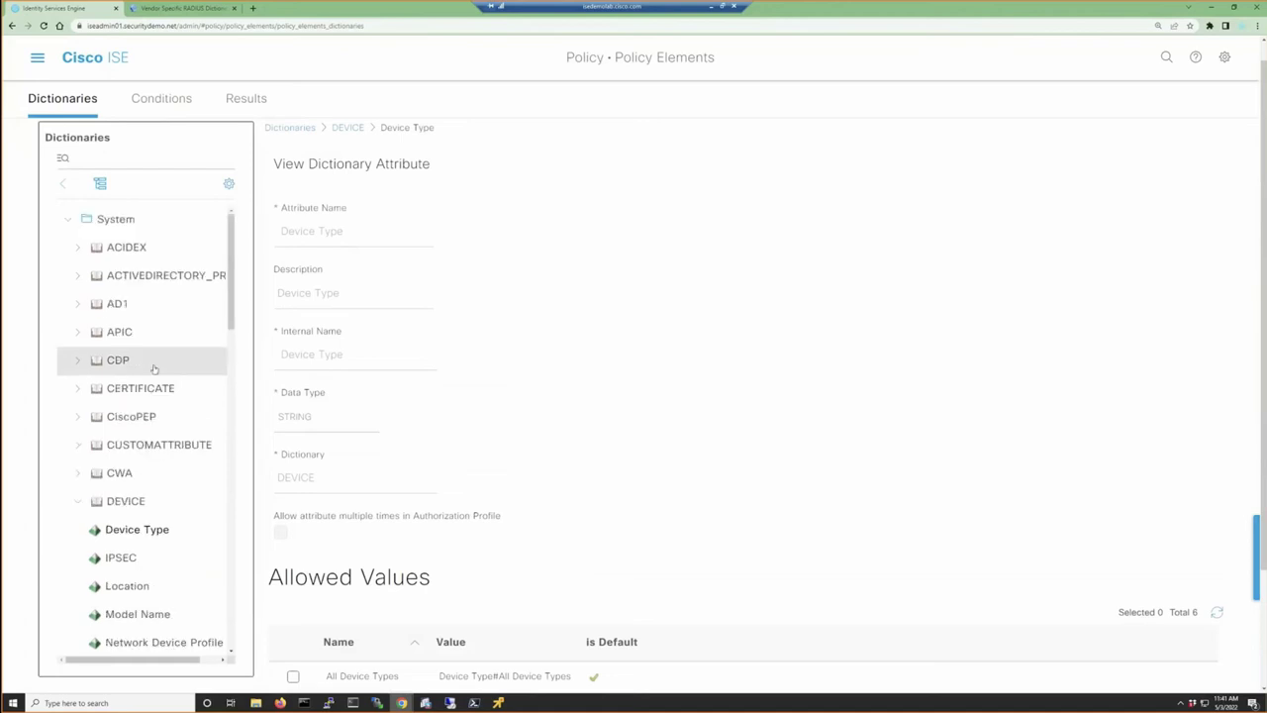
{"action": "left_click", "coordinate": [148, 588]}
{"action": "scroll", "coordinate": [513, 512], "scroll_direction": "down", "scroll_amount": 1}
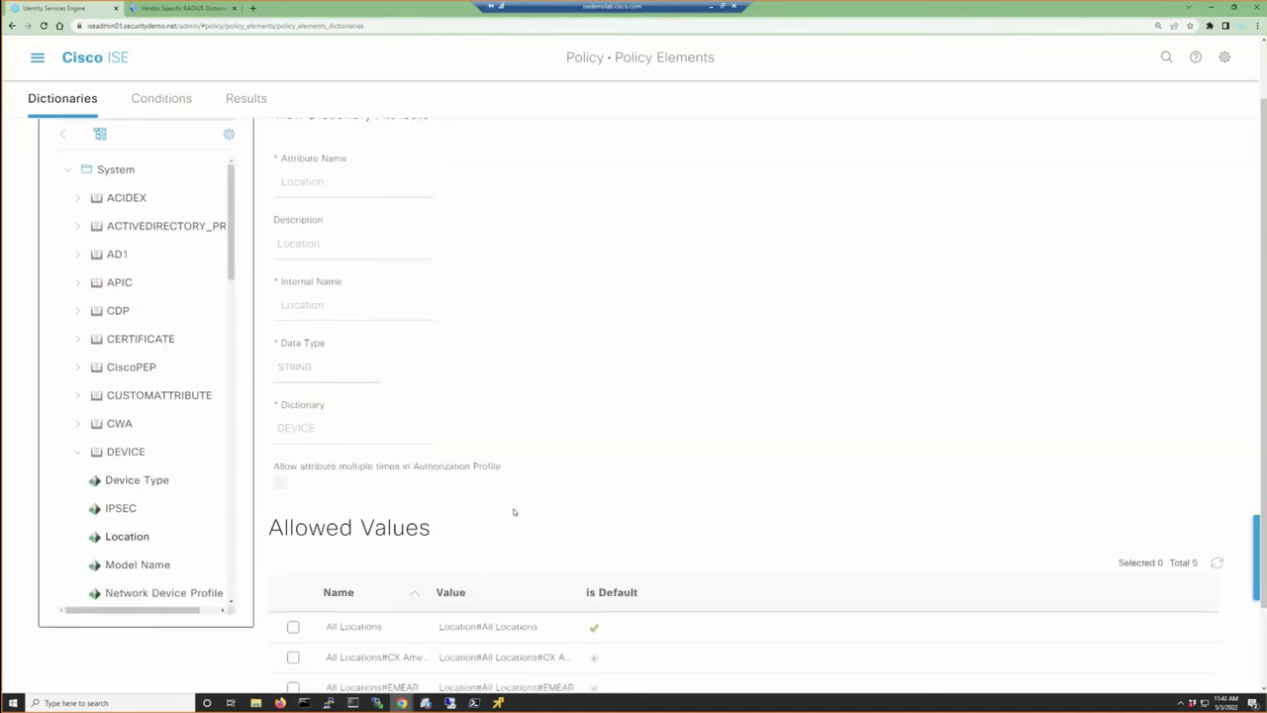
{"action": "scroll", "coordinate": [513, 512], "scroll_direction": "down", "scroll_amount": 1}
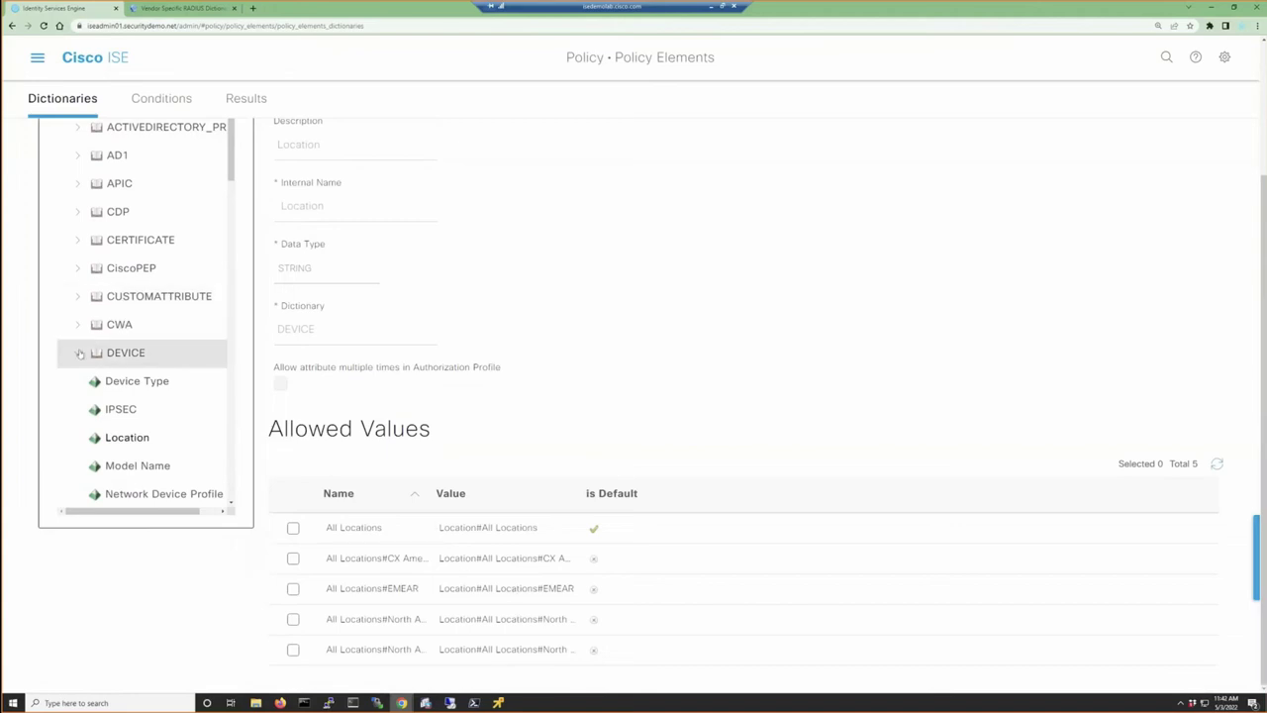
Collapse the DEVICE dictionary and look through the other system dictionaries in the tree
{"action": "left_click", "coordinate": [111, 356]}
{"action": "scroll", "coordinate": [131, 399], "scroll_direction": "down", "scroll_amount": 5}
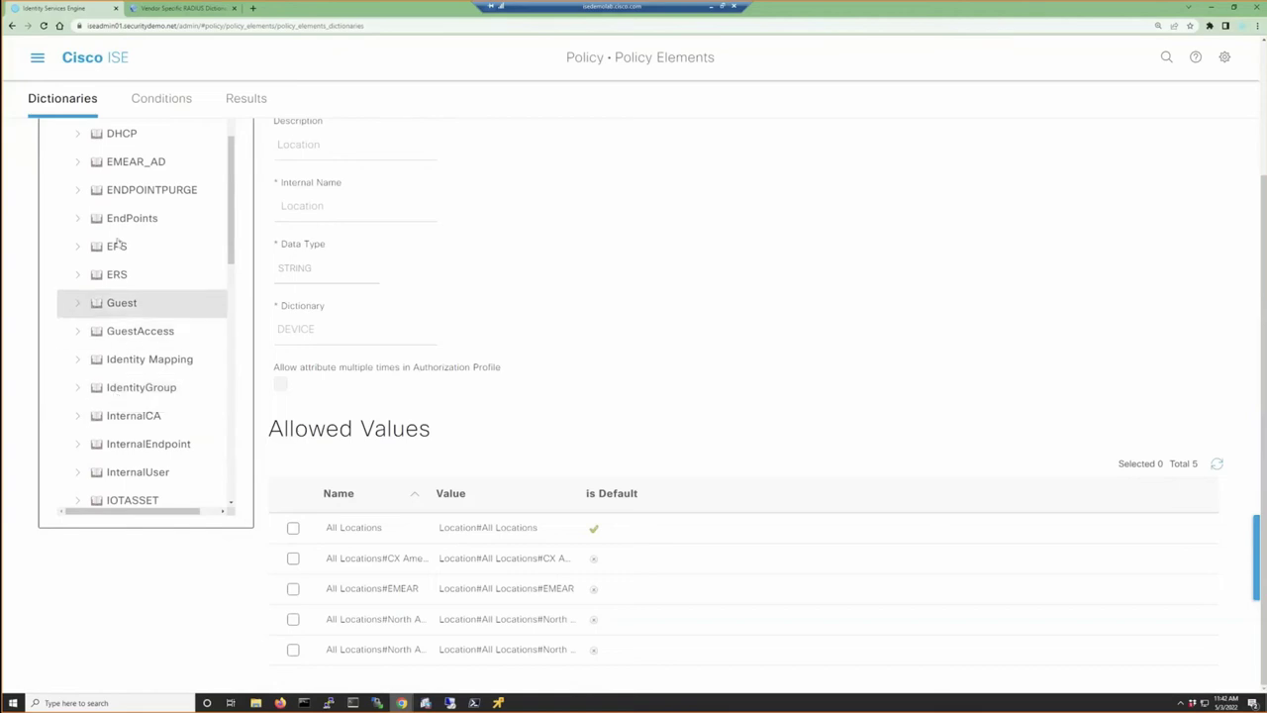
{"action": "scroll", "coordinate": [132, 346], "scroll_direction": "down", "scroll_amount": 4}
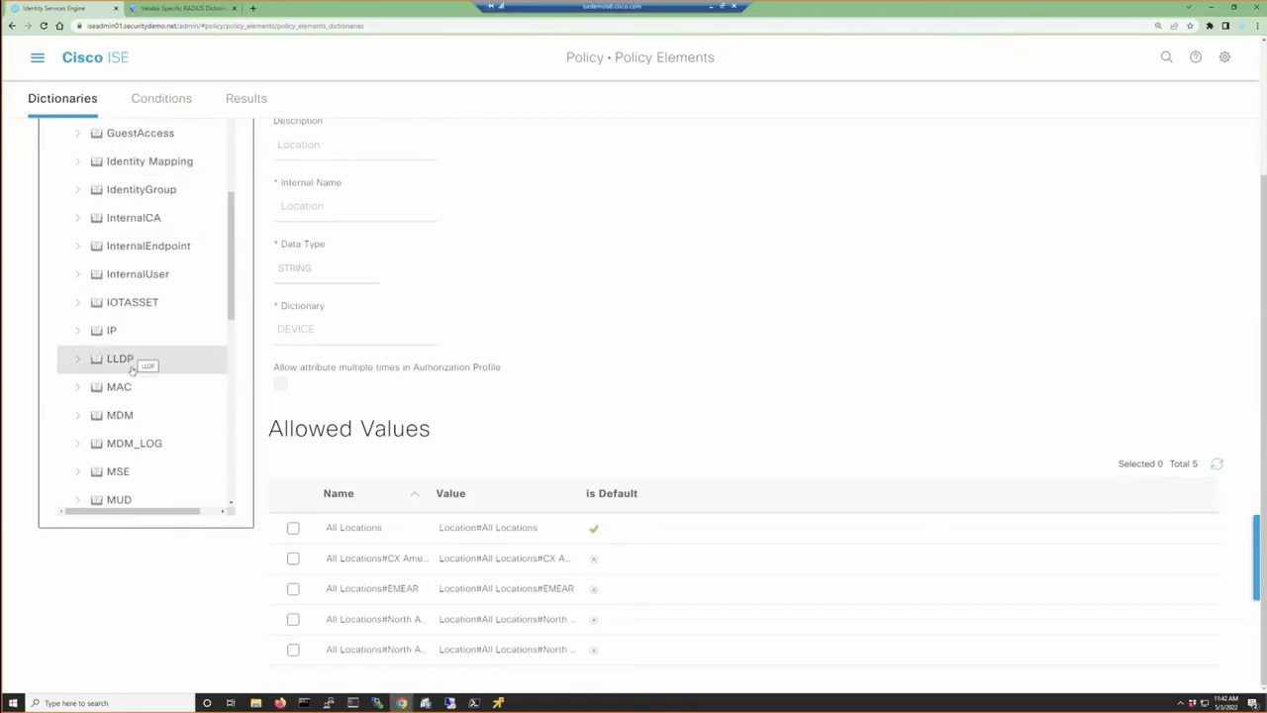
{"action": "scroll", "coordinate": [163, 420], "scroll_direction": "up", "scroll_amount": 5}
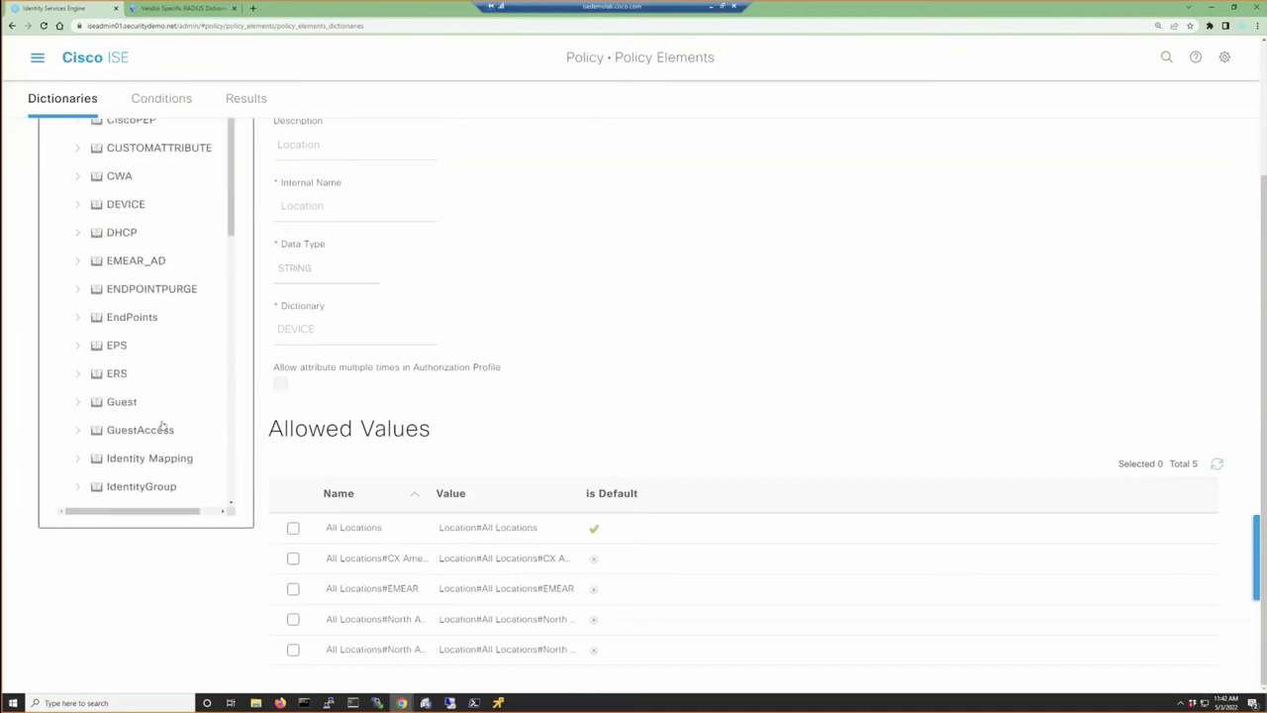
{"action": "scroll", "coordinate": [155, 564], "scroll_direction": "up", "scroll_amount": 5}
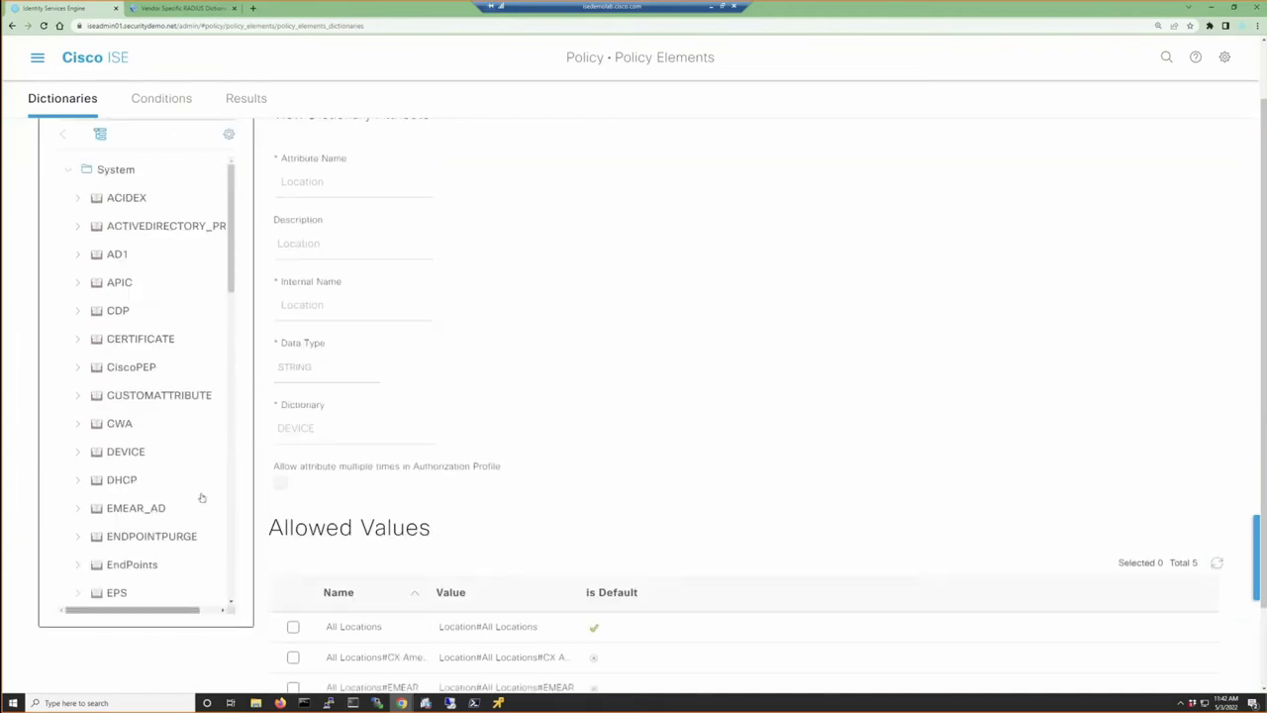
Open the Wired Dot1x policy set and expand its Authorization Policy rules
{"action": "left_click", "coordinate": [37, 59]}
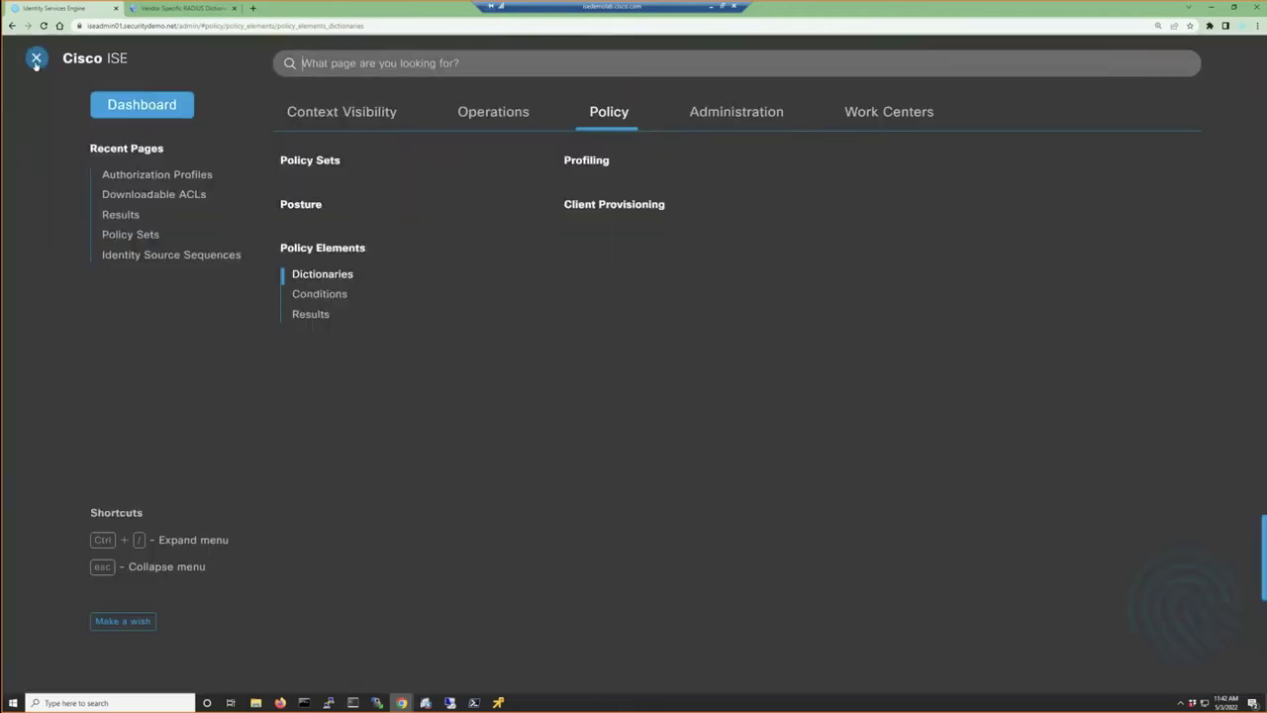
{"action": "left_click", "coordinate": [322, 161]}
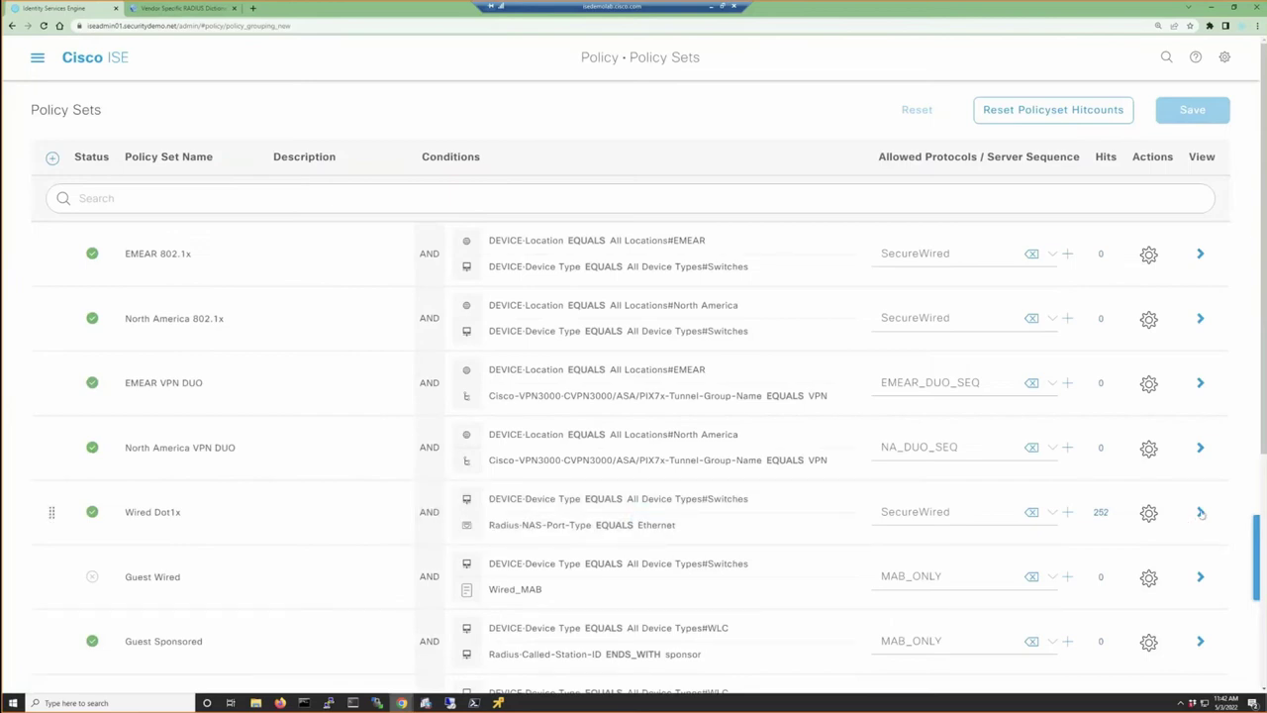
{"action": "left_click", "coordinate": [1200, 512]}
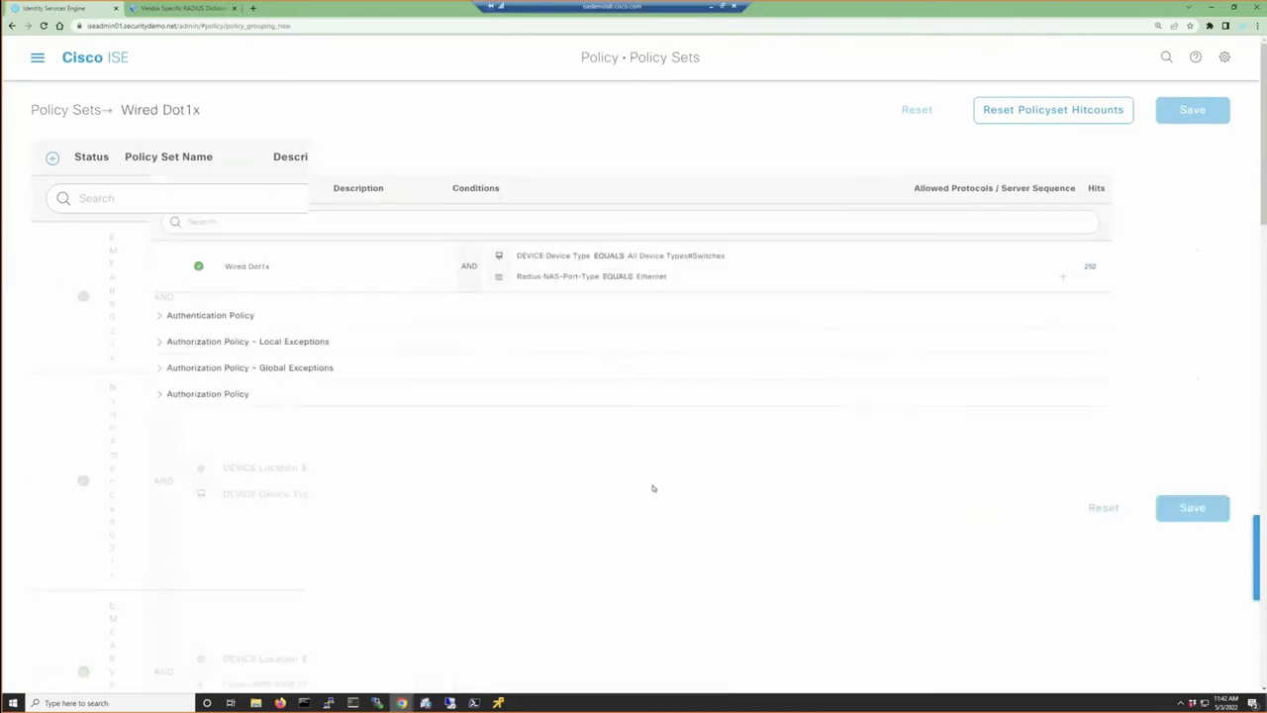
{"action": "left_click", "coordinate": [42, 422]}
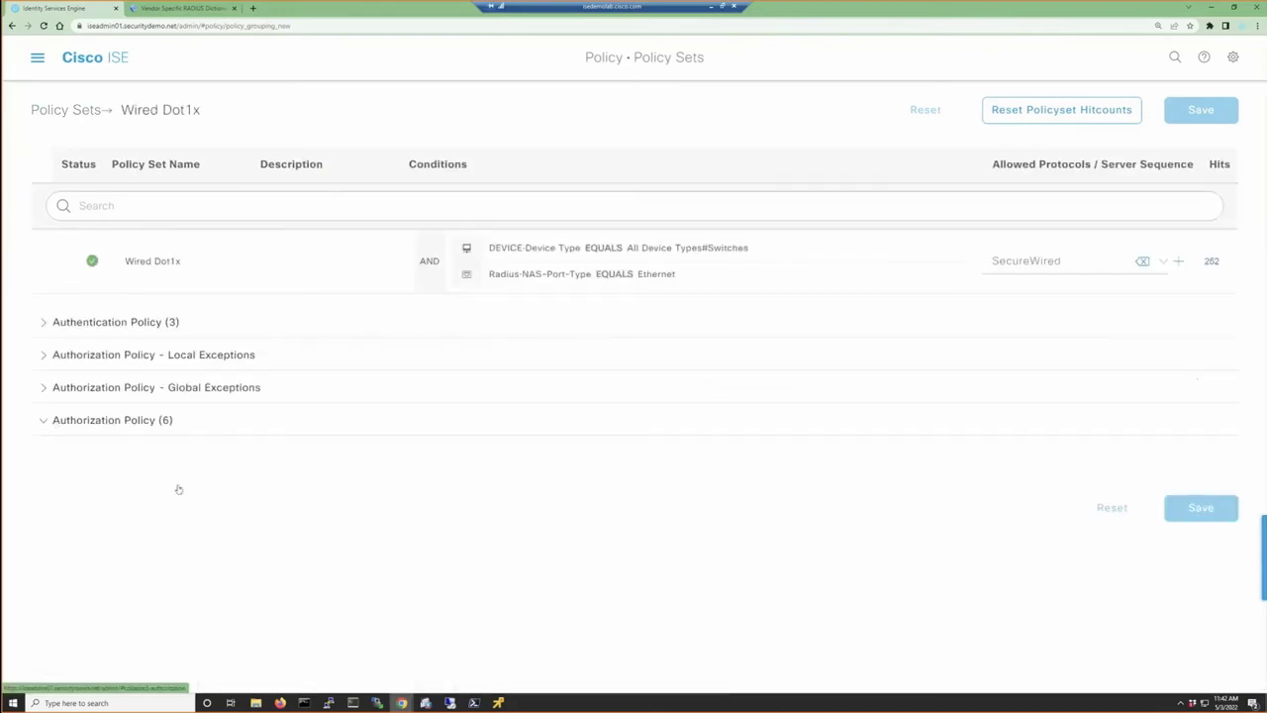
{"action": "scroll", "coordinate": [353, 533], "scroll_direction": "down", "scroll_amount": 3}
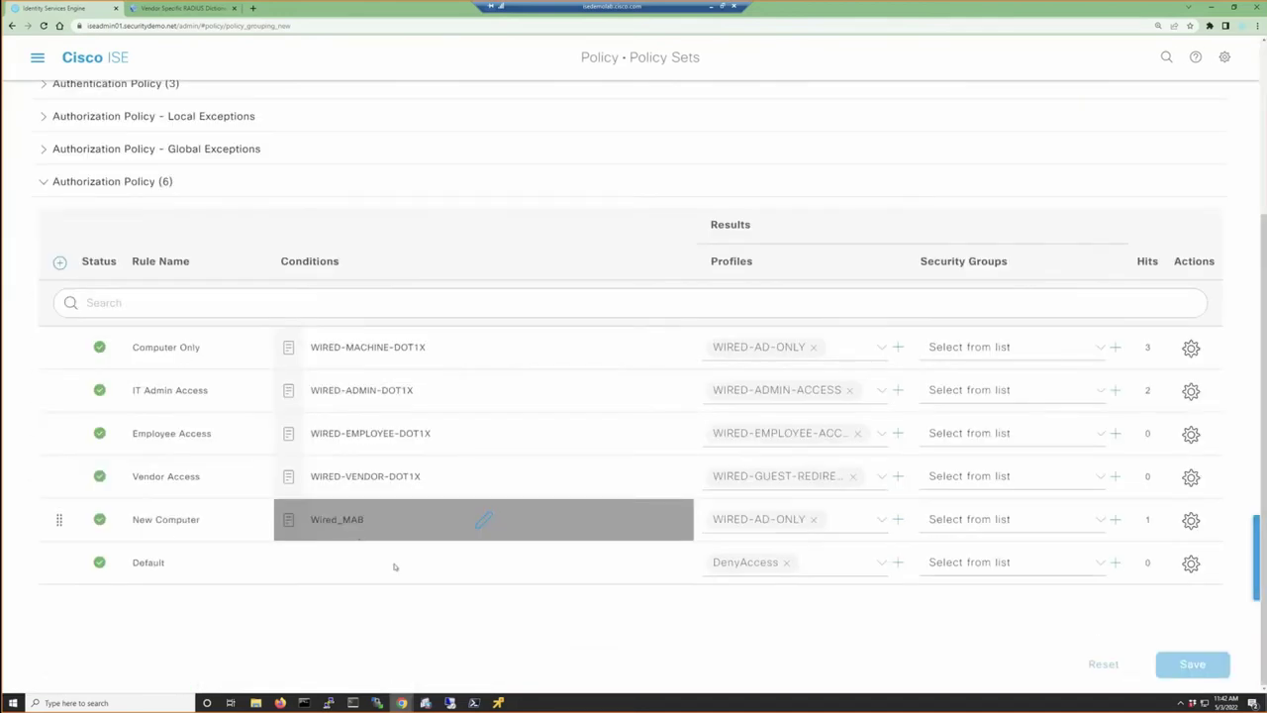
Try replacing the Computer Only rule's WIRED-MACHINE-DOT1X condition with EXAM_NO_GUEST_DATE_TIME from the conditions library
{"action": "left_click", "coordinate": [483, 346]}
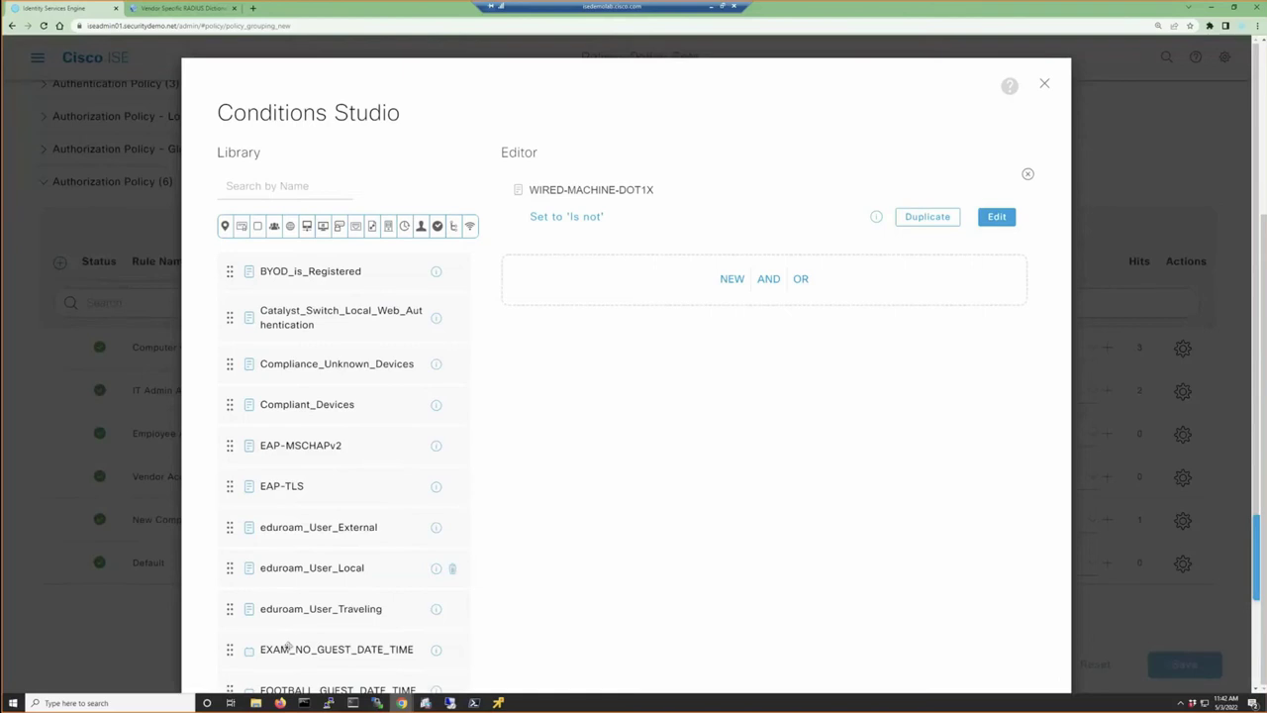
{"action": "scroll", "coordinate": [293, 594], "scroll_direction": "down", "scroll_amount": 3}
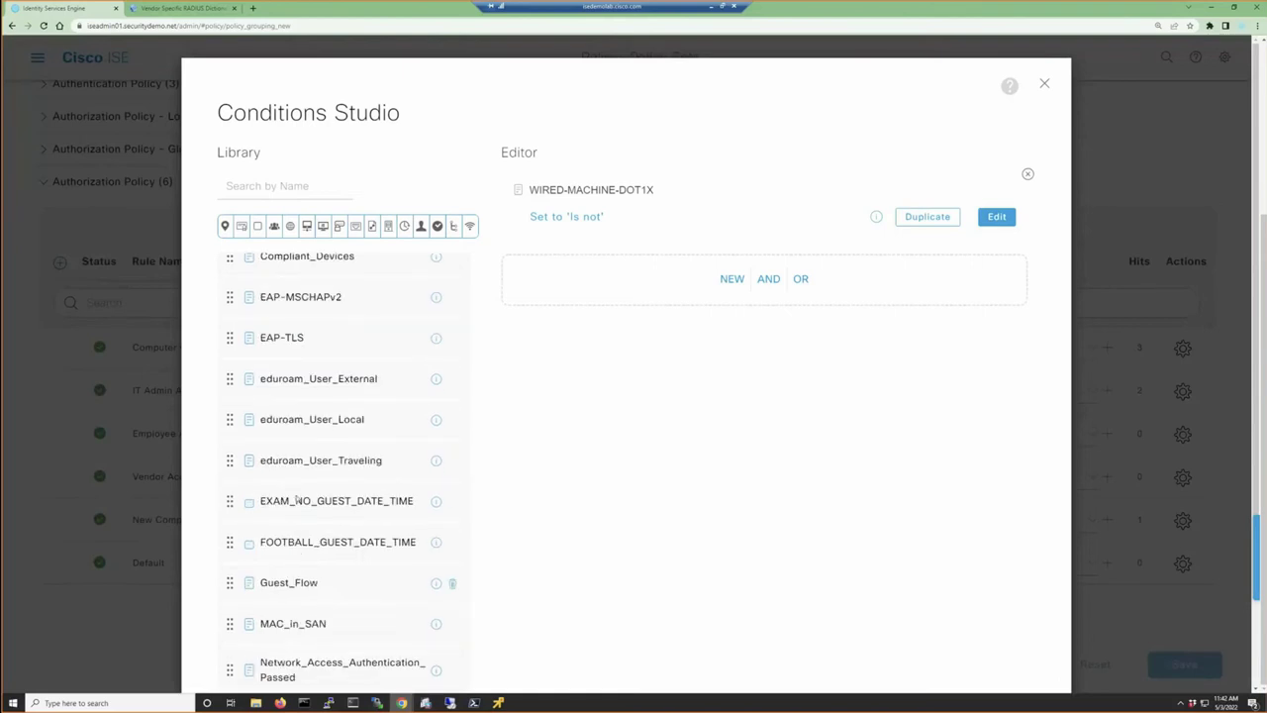
{"action": "left_click_drag", "start_coordinate": [671, 279], "coordinate": [677, 291]}
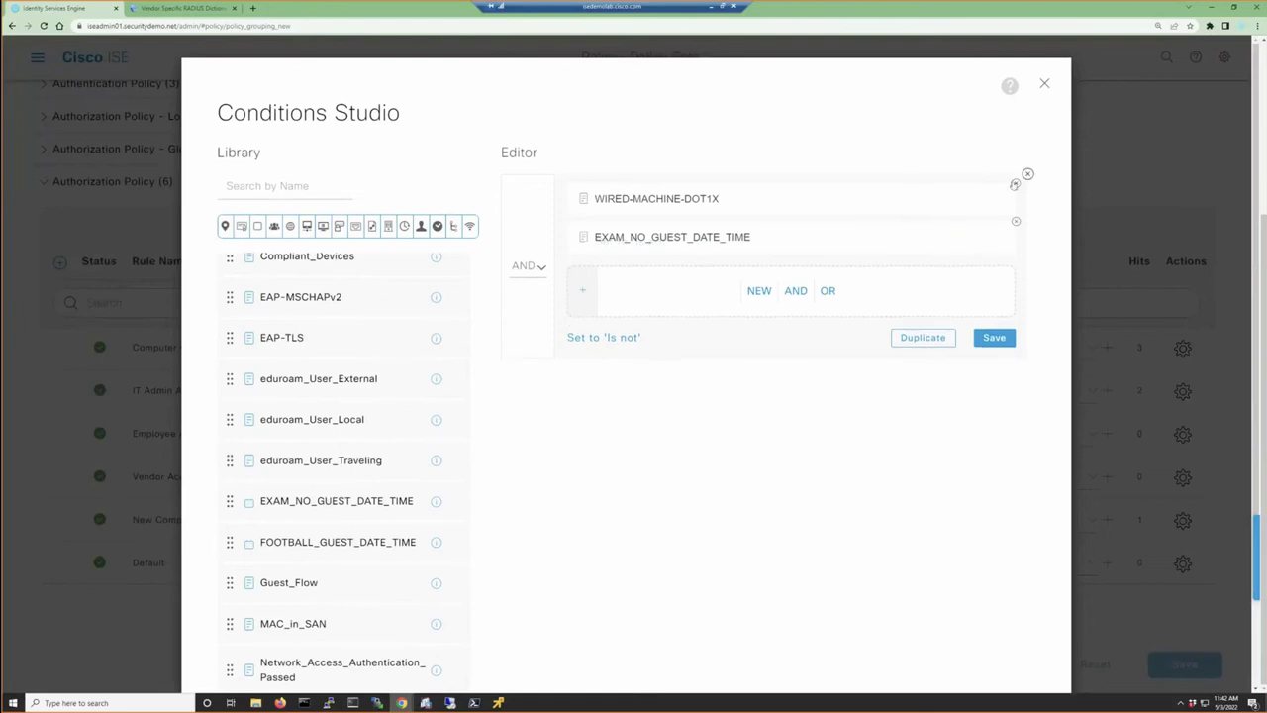
{"action": "left_click", "coordinate": [1016, 183]}
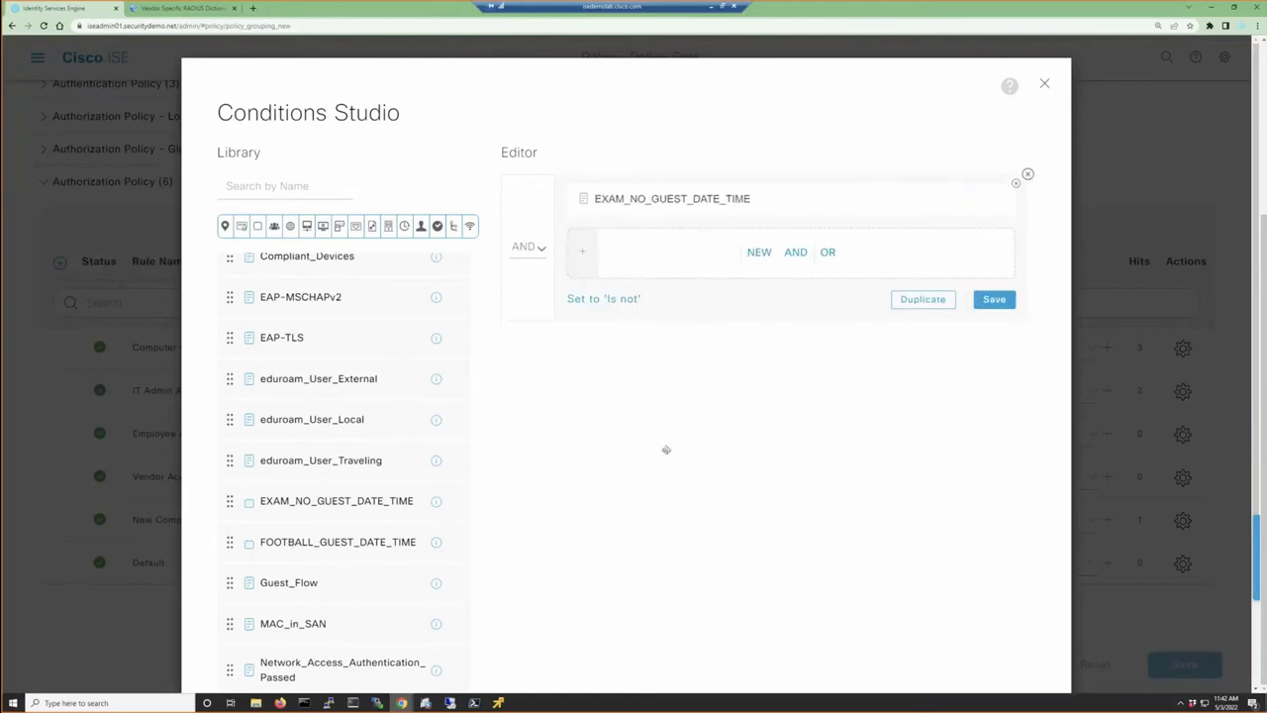
Try adding FOOTBALL_GUEST_DATE_TIME to the Computer Only conditions, remove both date-time conditions and discard the changes
{"action": "left_click_drag", "start_coordinate": [666, 449], "coordinate": [843, 258]}
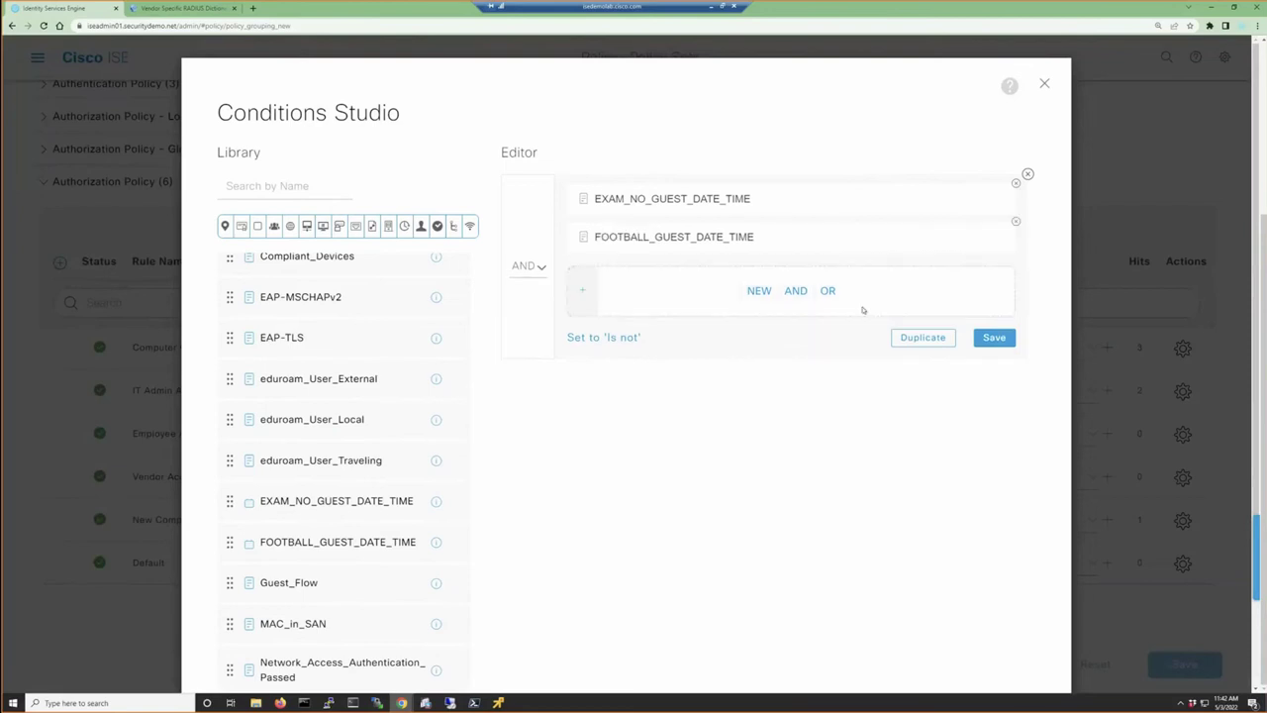
{"action": "left_click", "coordinate": [1015, 220]}
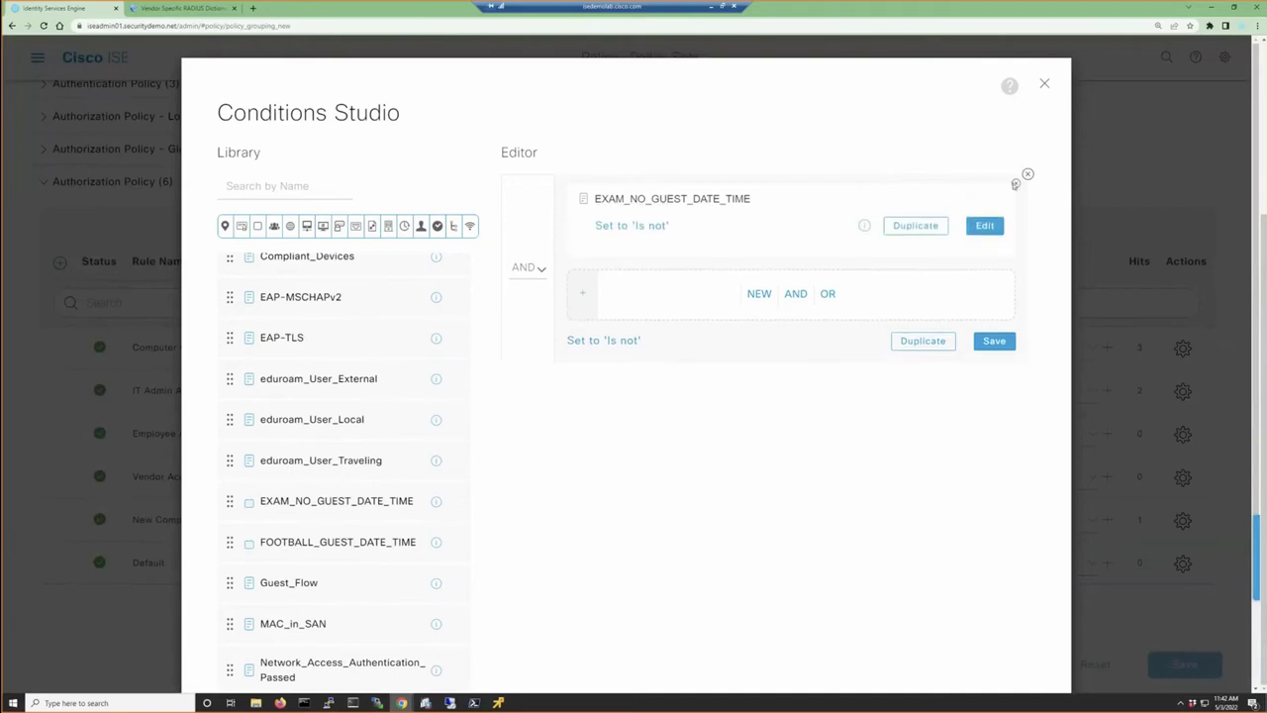
{"action": "left_click", "coordinate": [1015, 184]}
{"action": "key", "text": "Escape"}
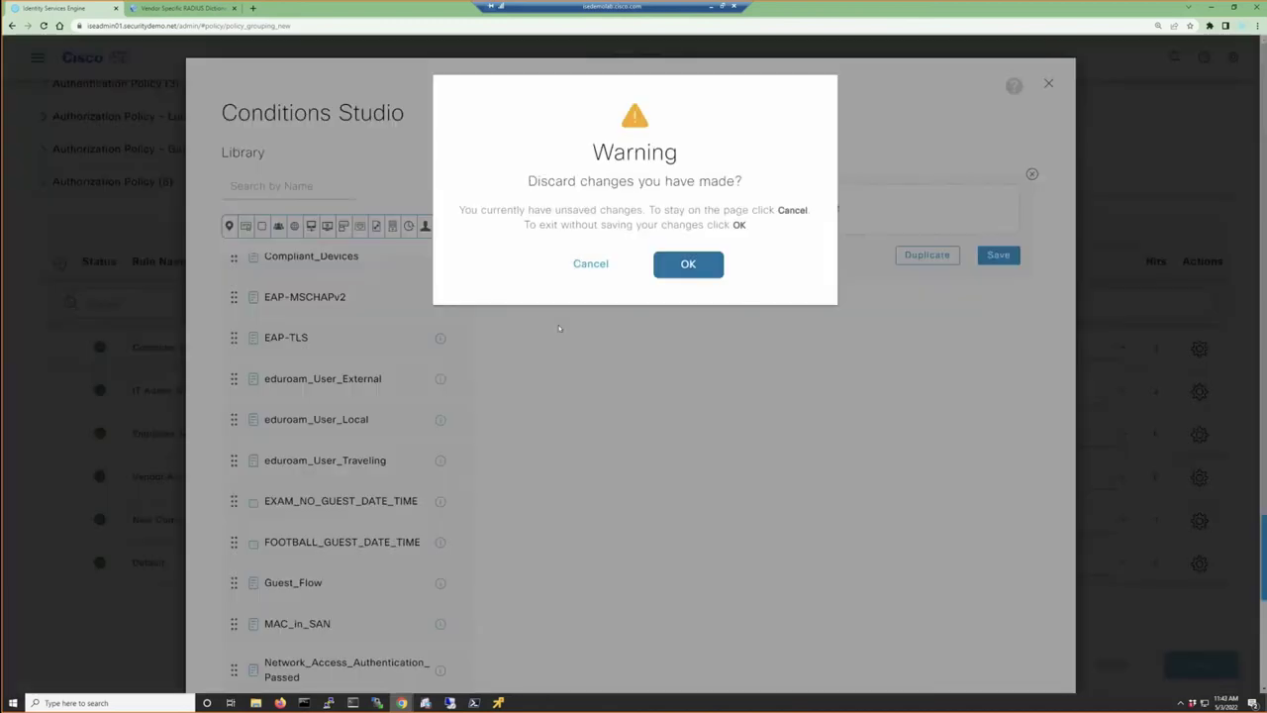
{"action": "left_click", "coordinate": [664, 270]}
Return to the policy set list, open Guest Sponsored and expand its Authorization Policy rules
{"action": "scroll", "coordinate": [24, 195], "scroll_direction": "up", "scroll_amount": 3}
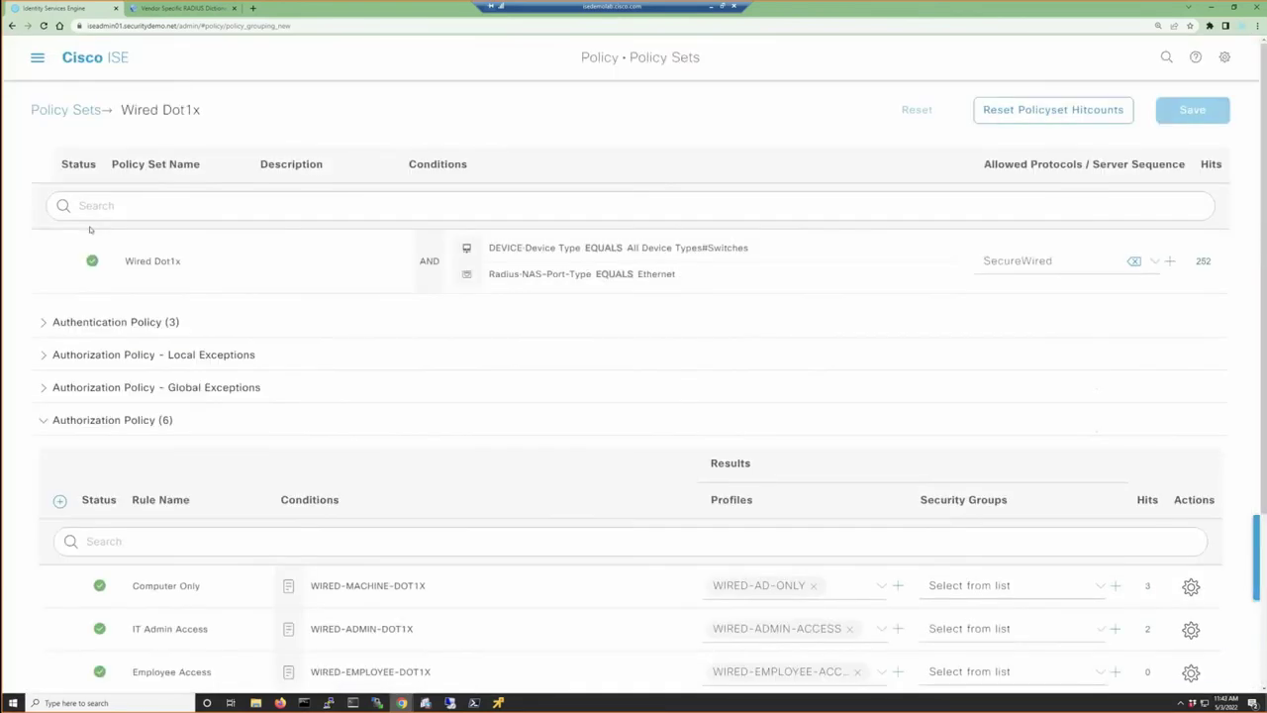
{"action": "left_click", "coordinate": [45, 109]}
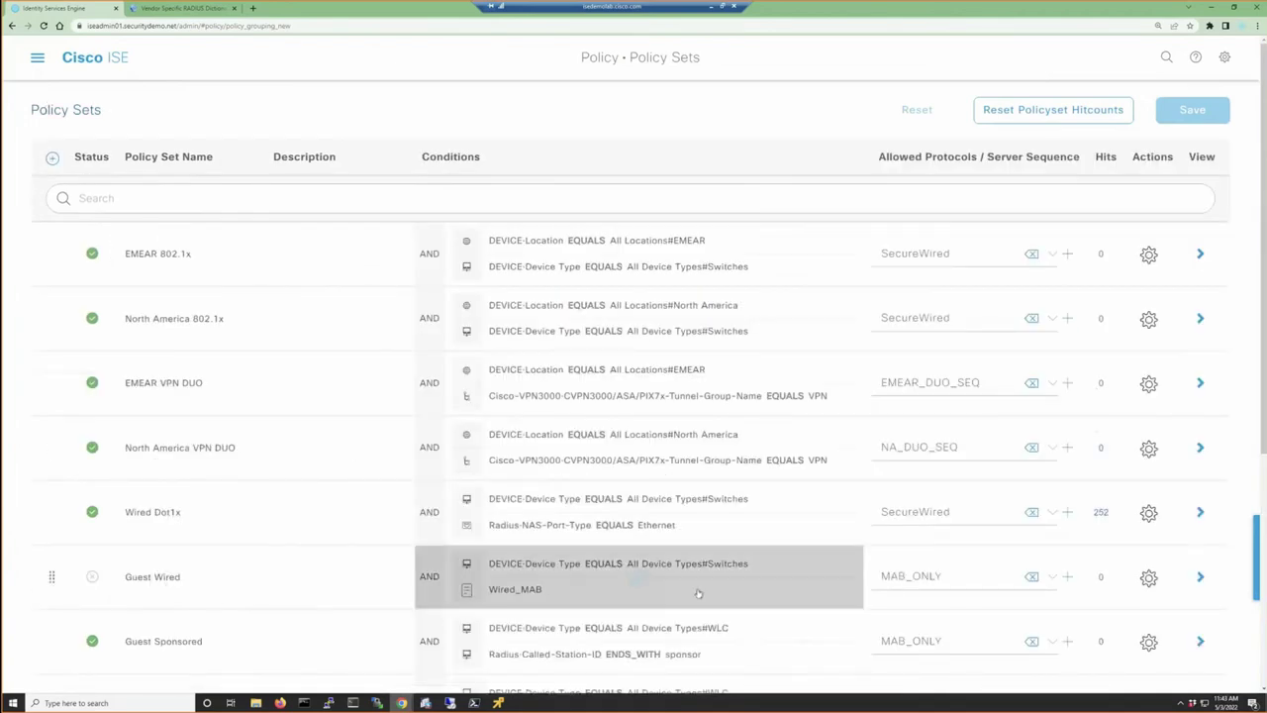
{"action": "scroll", "coordinate": [851, 600], "scroll_direction": "down", "scroll_amount": 1}
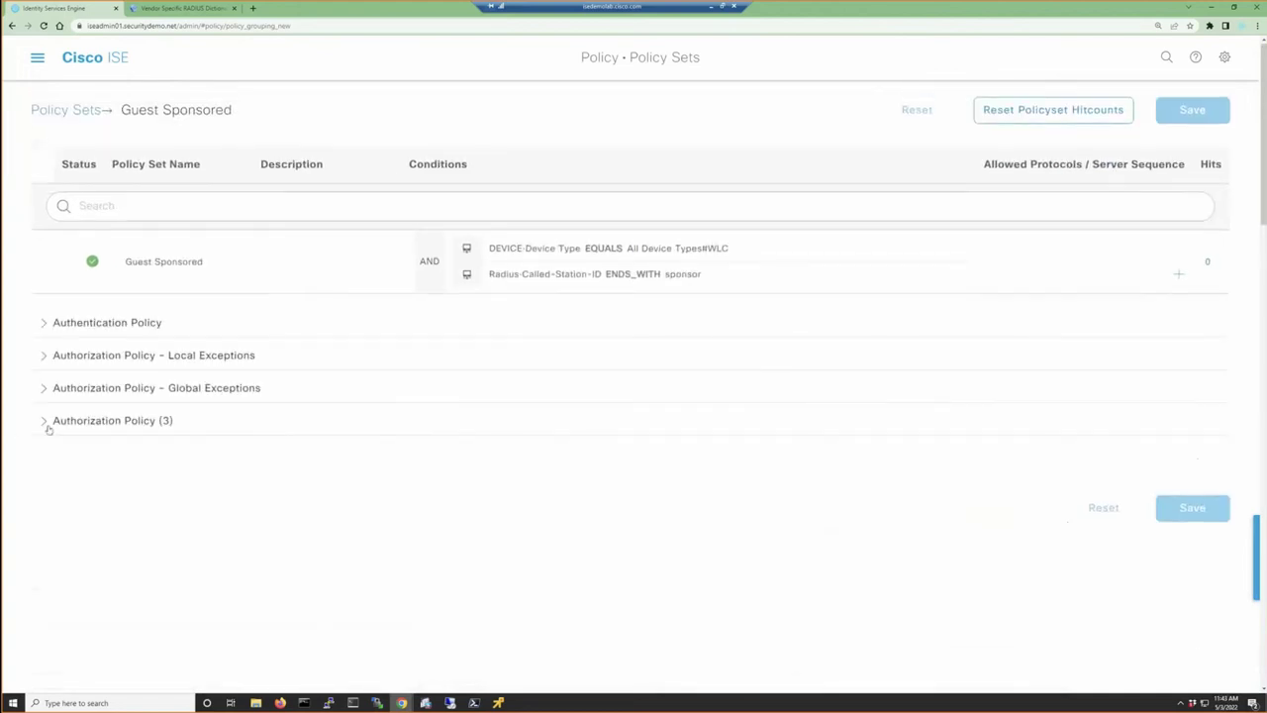
{"action": "left_click", "coordinate": [43, 438]}
{"action": "scroll", "coordinate": [223, 508], "scroll_direction": "down", "scroll_amount": 2}
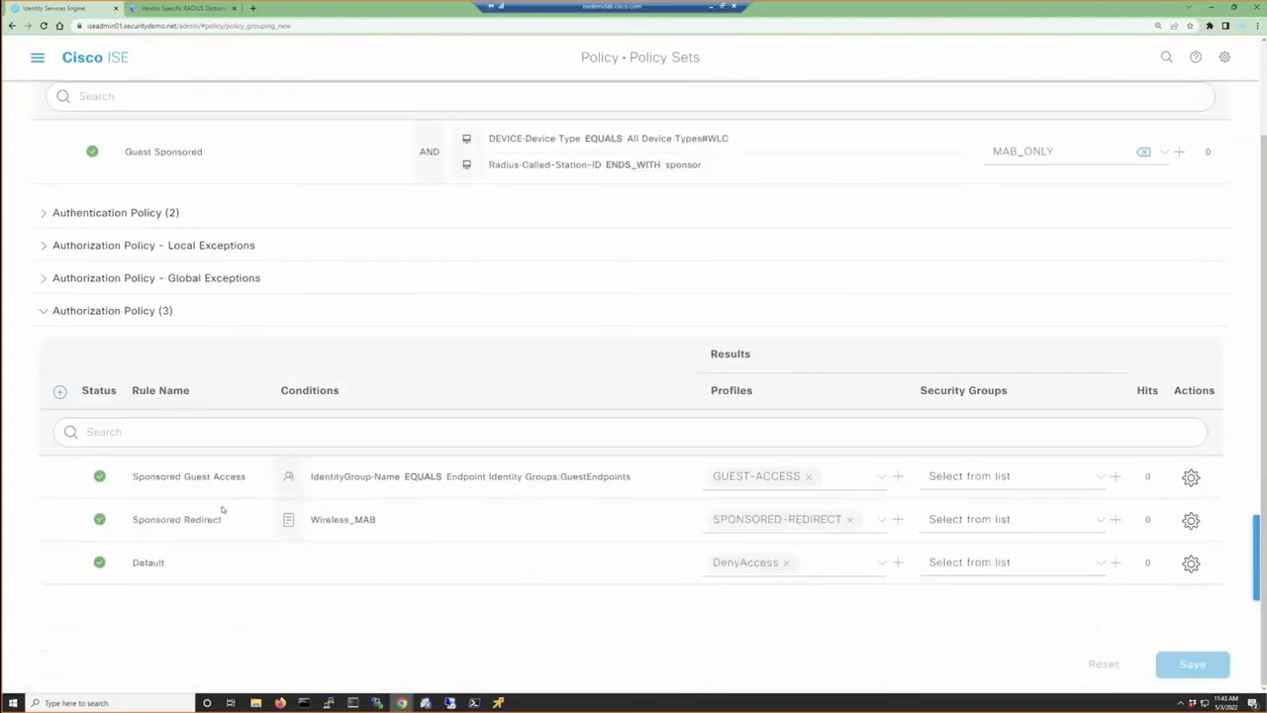
Add the FOOTBALL_GUEST_DATE_TIME library condition with AND to the Sponsored Guest Access rule and apply it
{"action": "left_click", "coordinate": [460, 481]}
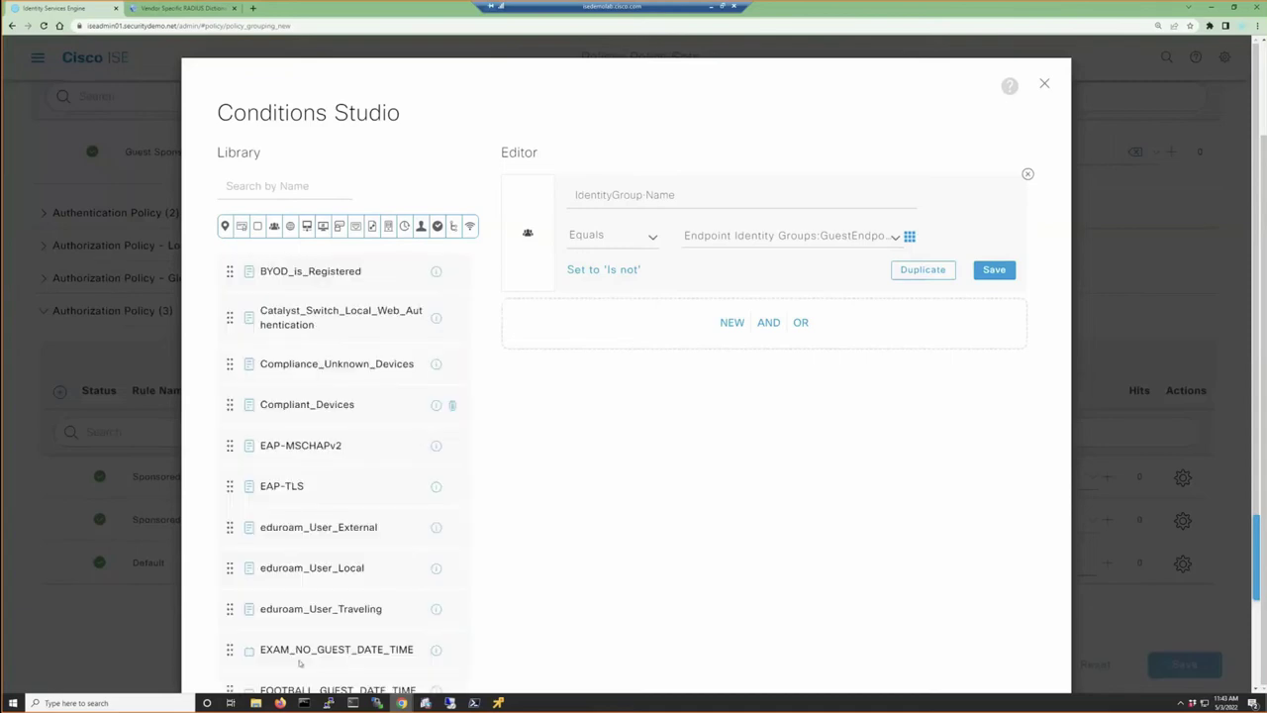
{"action": "left_click_drag", "start_coordinate": [300, 683], "coordinate": [656, 358]}
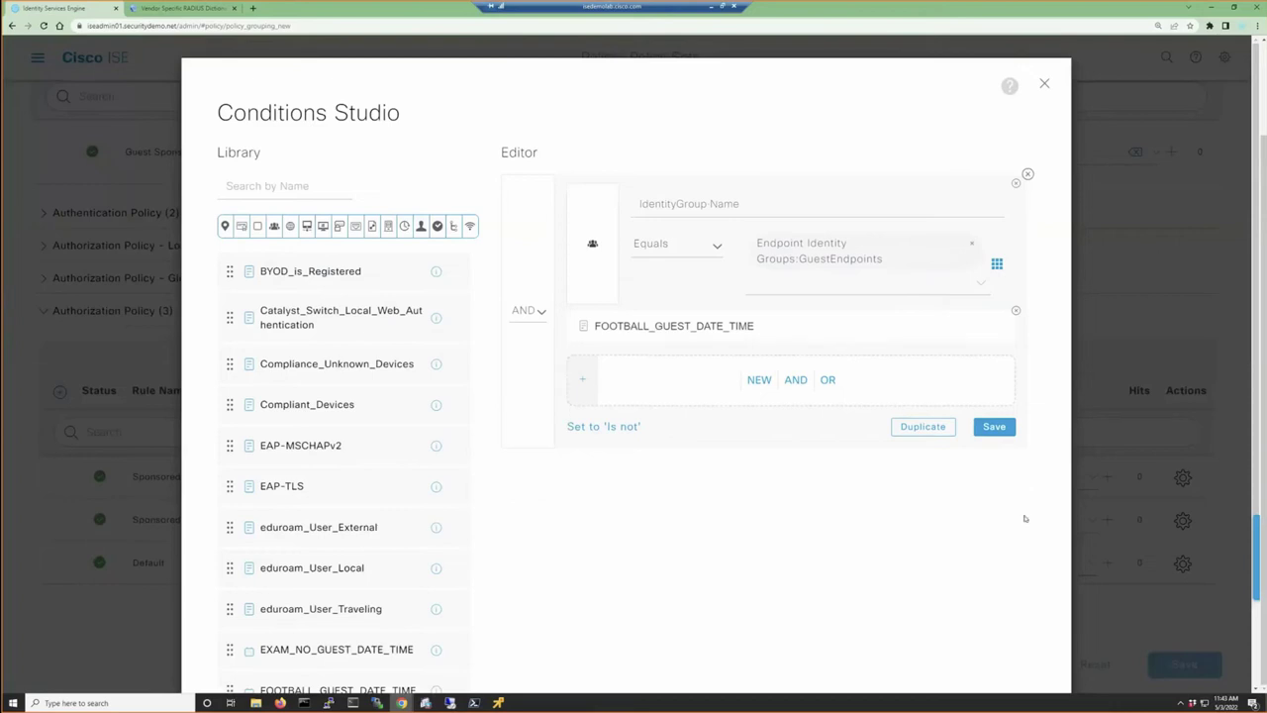
{"action": "scroll", "coordinate": [1024, 517], "scroll_direction": "down", "scroll_amount": 2}
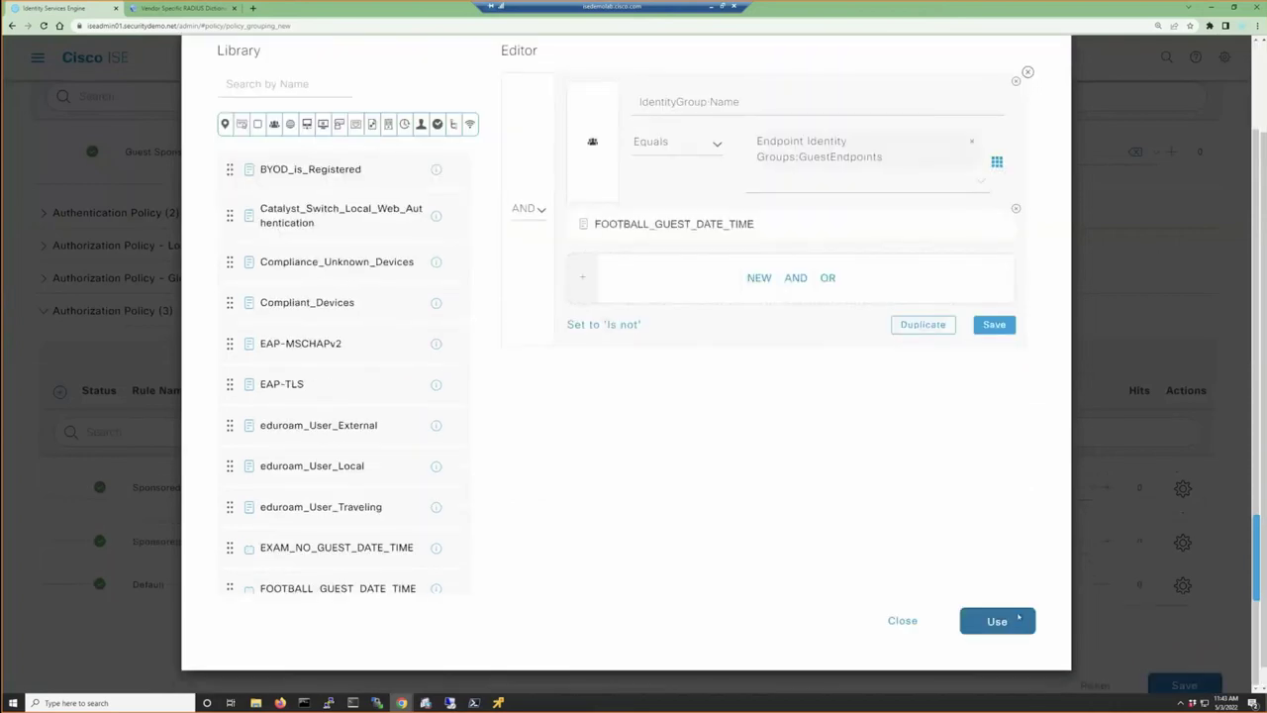
{"action": "left_click", "coordinate": [996, 621]}
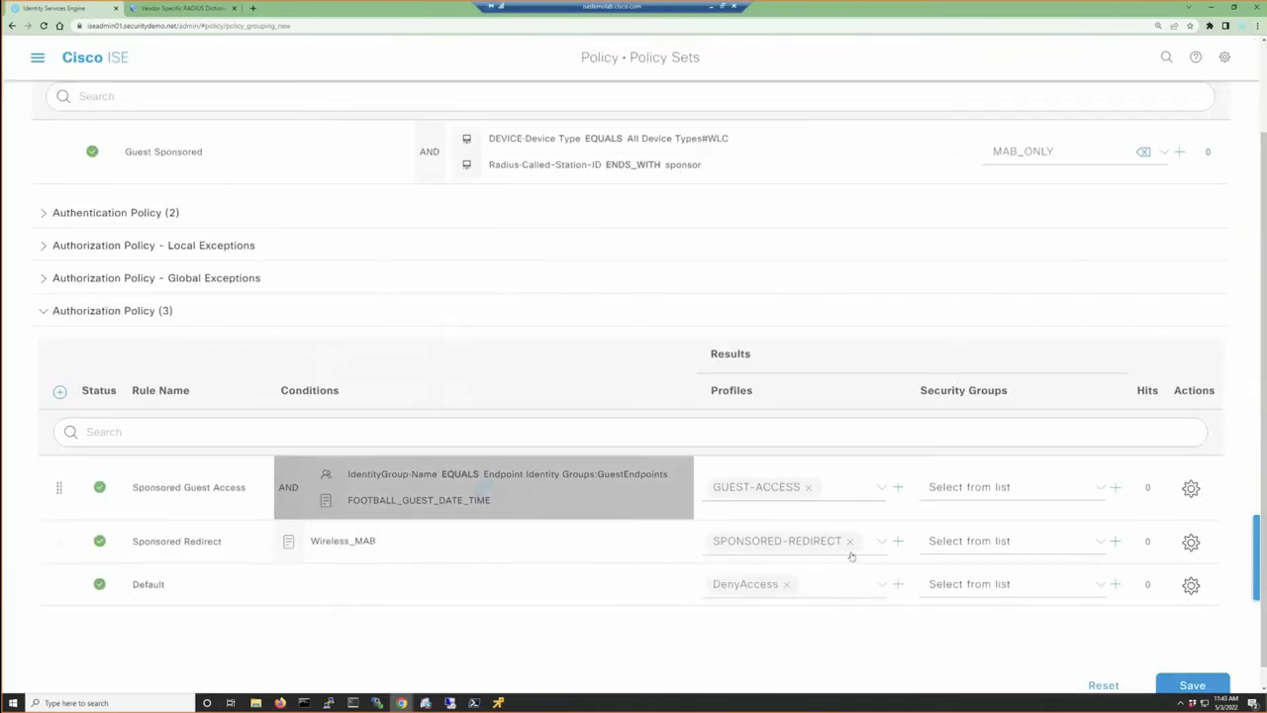
Combine the Sponsored Redirect rule's Wireless_MAB condition with FOOTBALL_GUEST_DATE_TIME using AND and apply it
{"action": "left_click", "coordinate": [481, 536]}
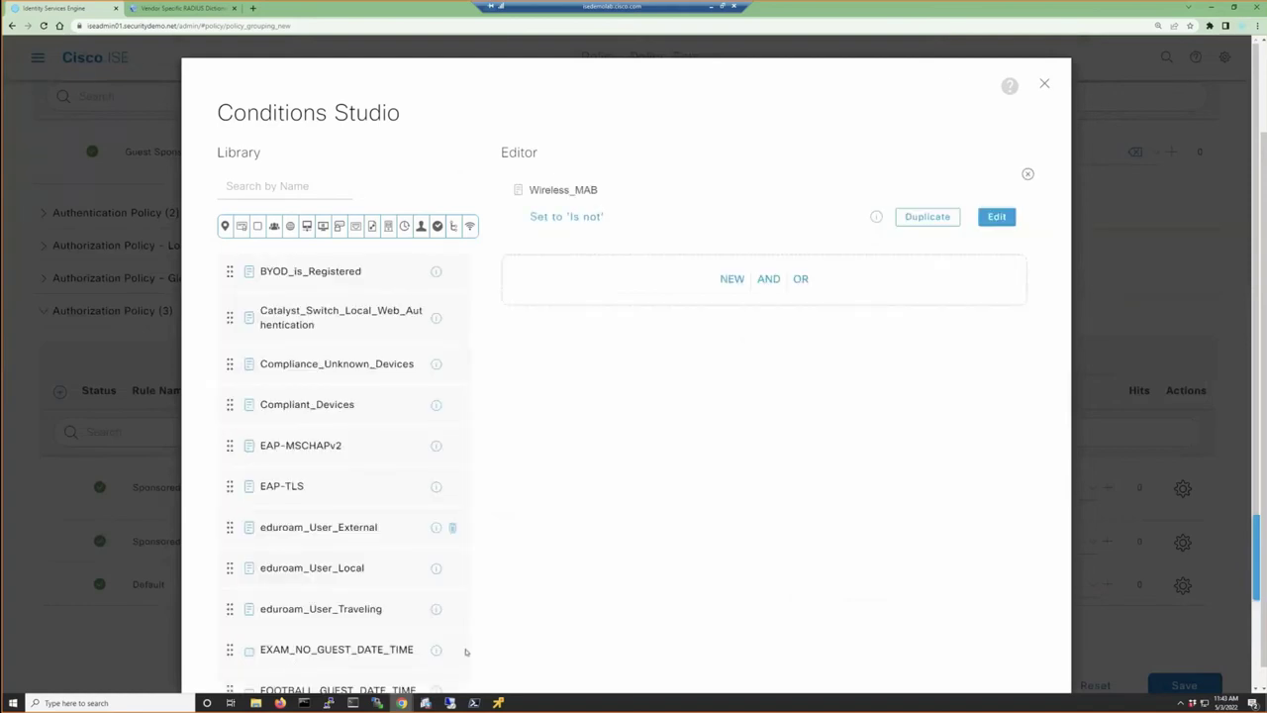
{"action": "left_click_drag", "start_coordinate": [670, 278], "coordinate": [645, 333]}
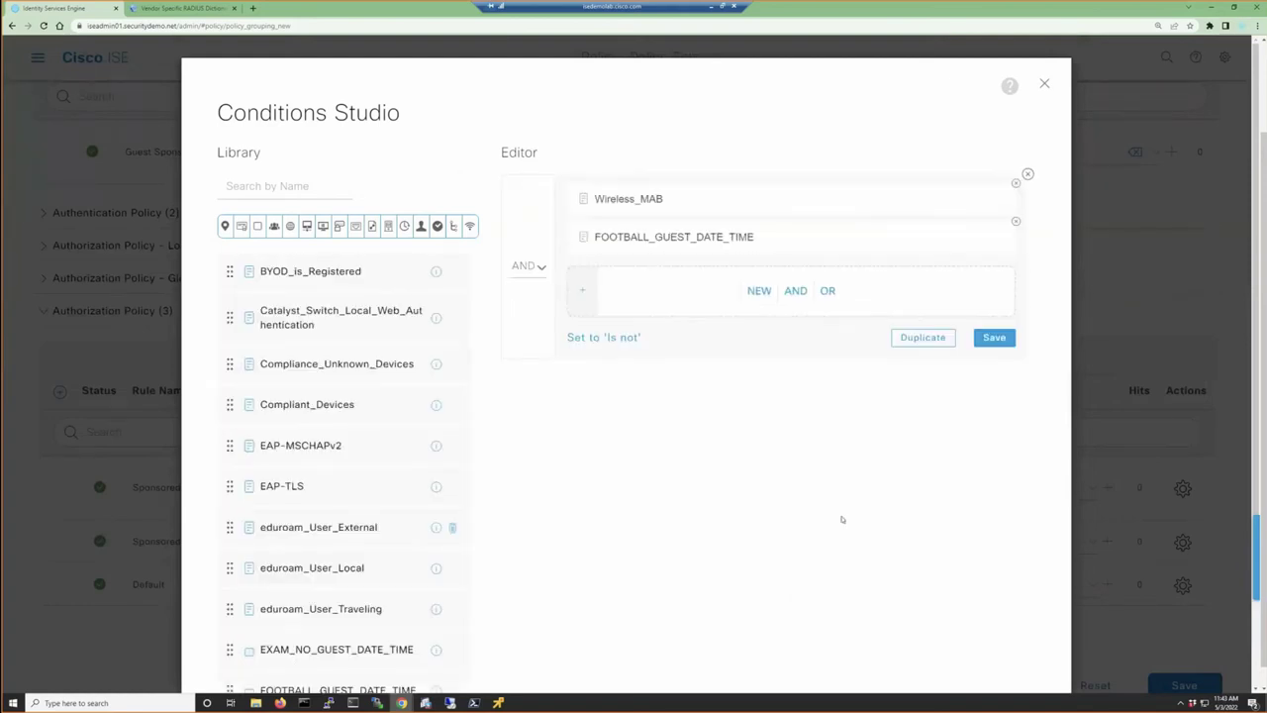
{"action": "scroll", "coordinate": [970, 571], "scroll_direction": "down", "scroll_amount": 2}
{"action": "left_click", "coordinate": [996, 625]}
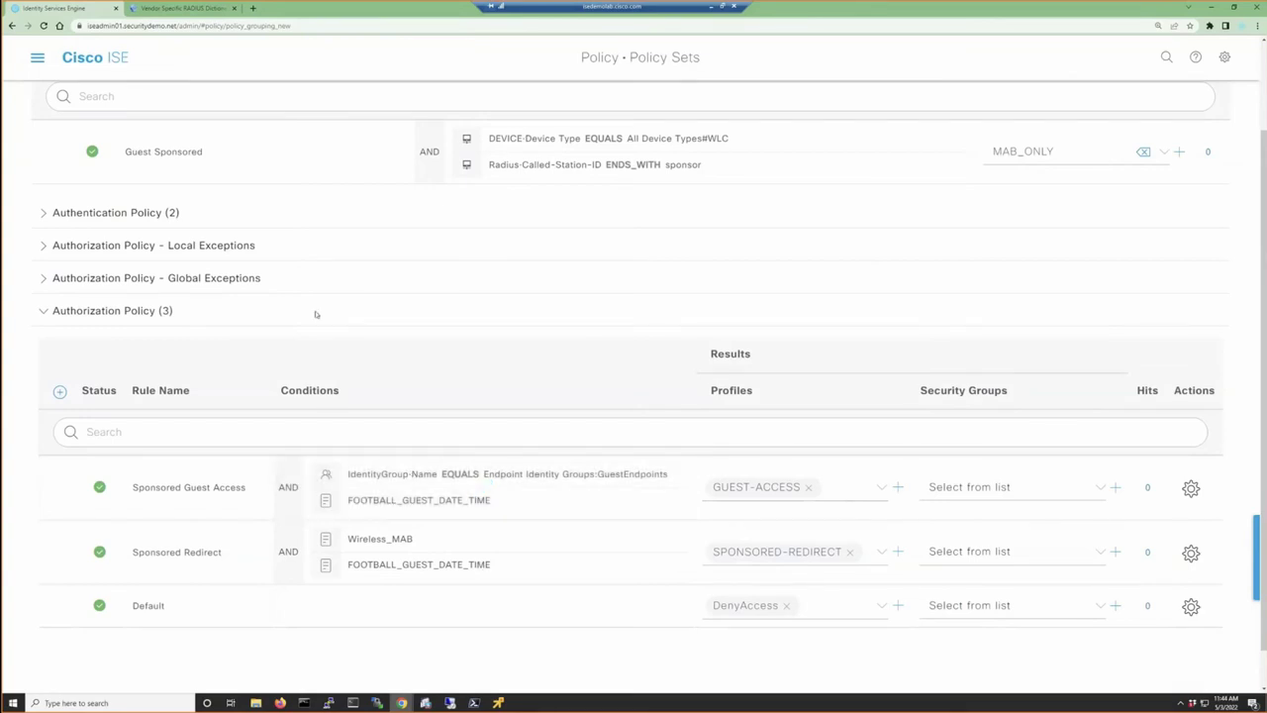
Reset the Guest Sponsored policy set, discarding the unsaved authorization rule changes
{"action": "scroll", "coordinate": [316, 314], "scroll_direction": "up", "scroll_amount": 1}
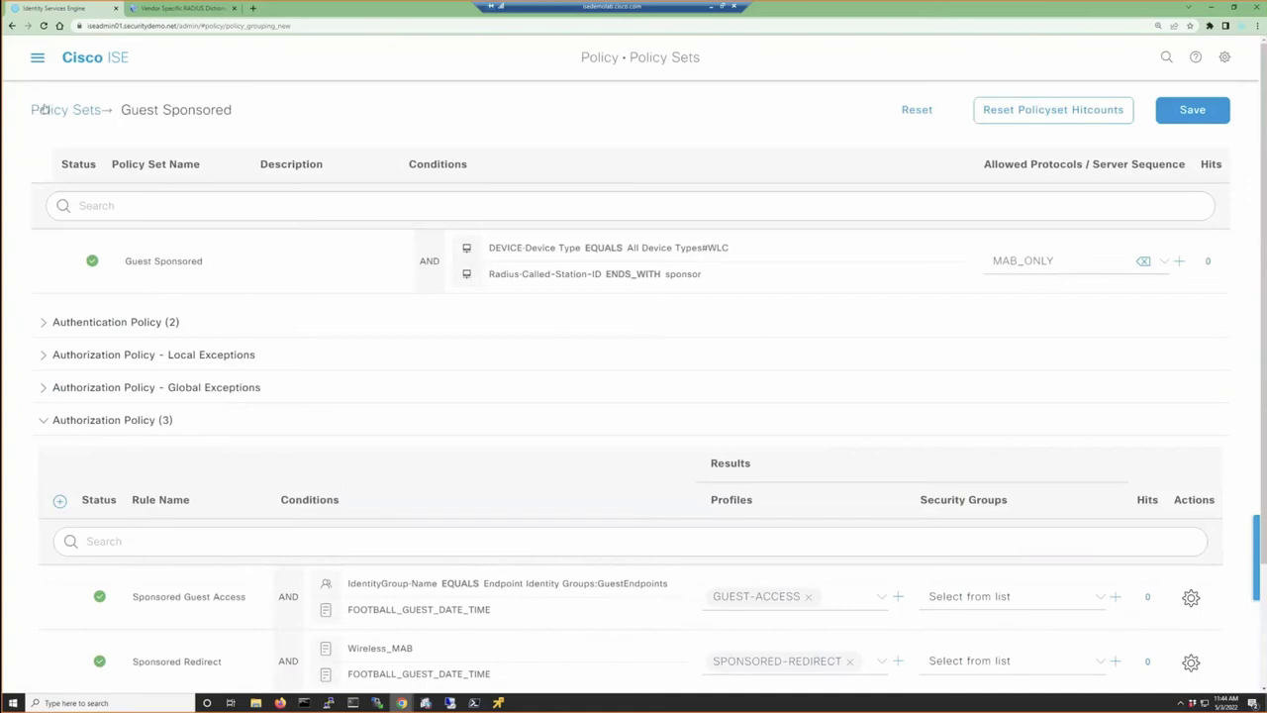
{"action": "left_click", "coordinate": [912, 111]}
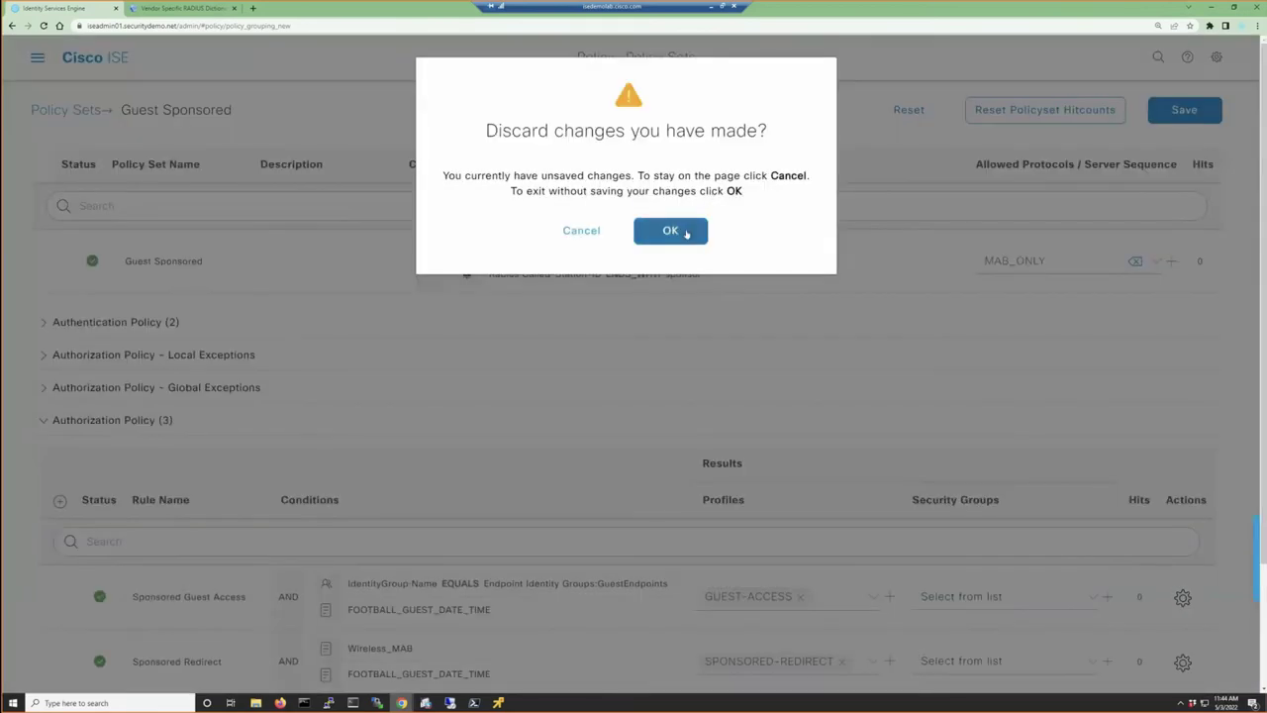
{"action": "left_click", "coordinate": [683, 231]}
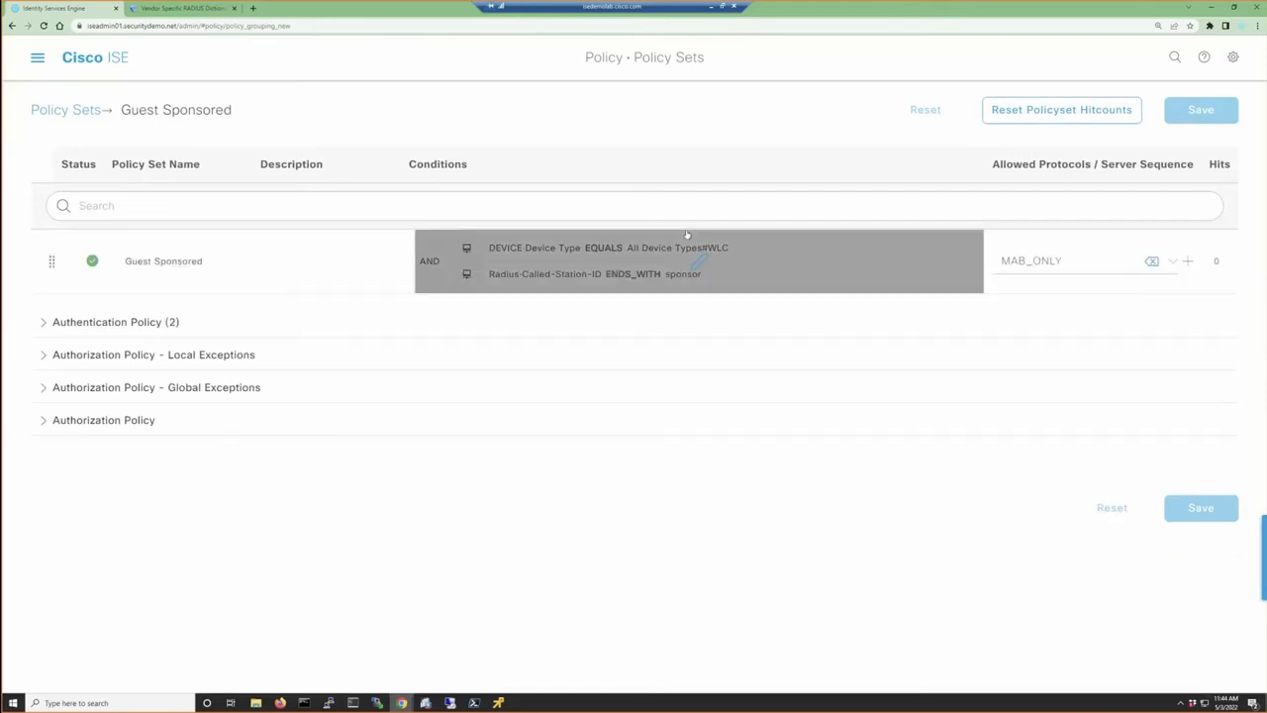
Expand the Guest Sponsored authentication policy, try editing the Sponsored MAB rule name and undo the edit
{"action": "left_click", "coordinate": [44, 323]}
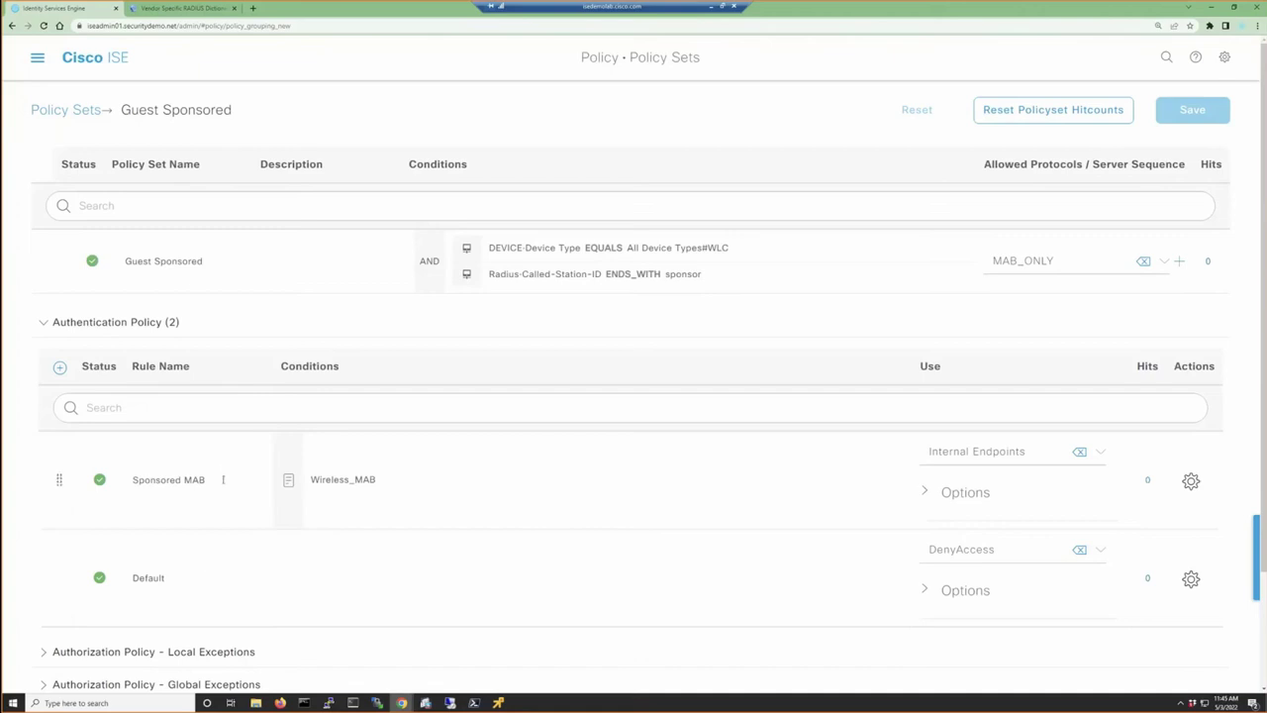
{"action": "triple_click", "coordinate": [175, 479]}
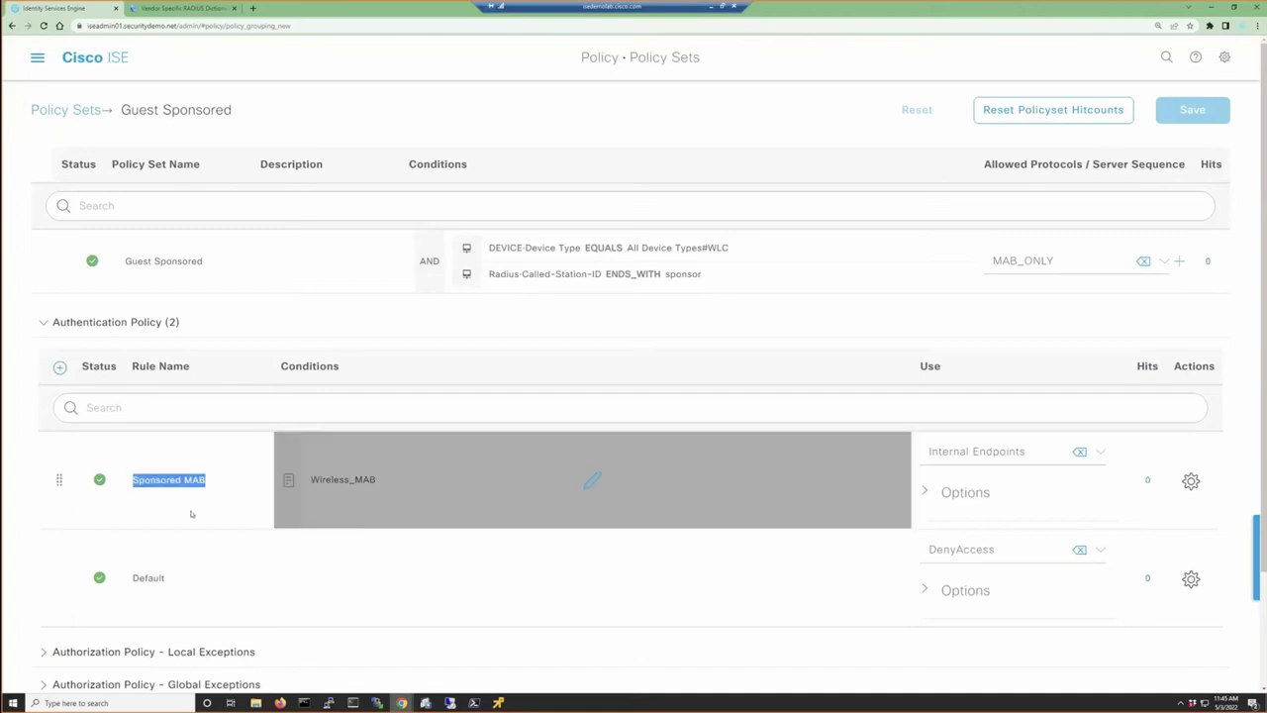
{"action": "left_click", "coordinate": [167, 500]}
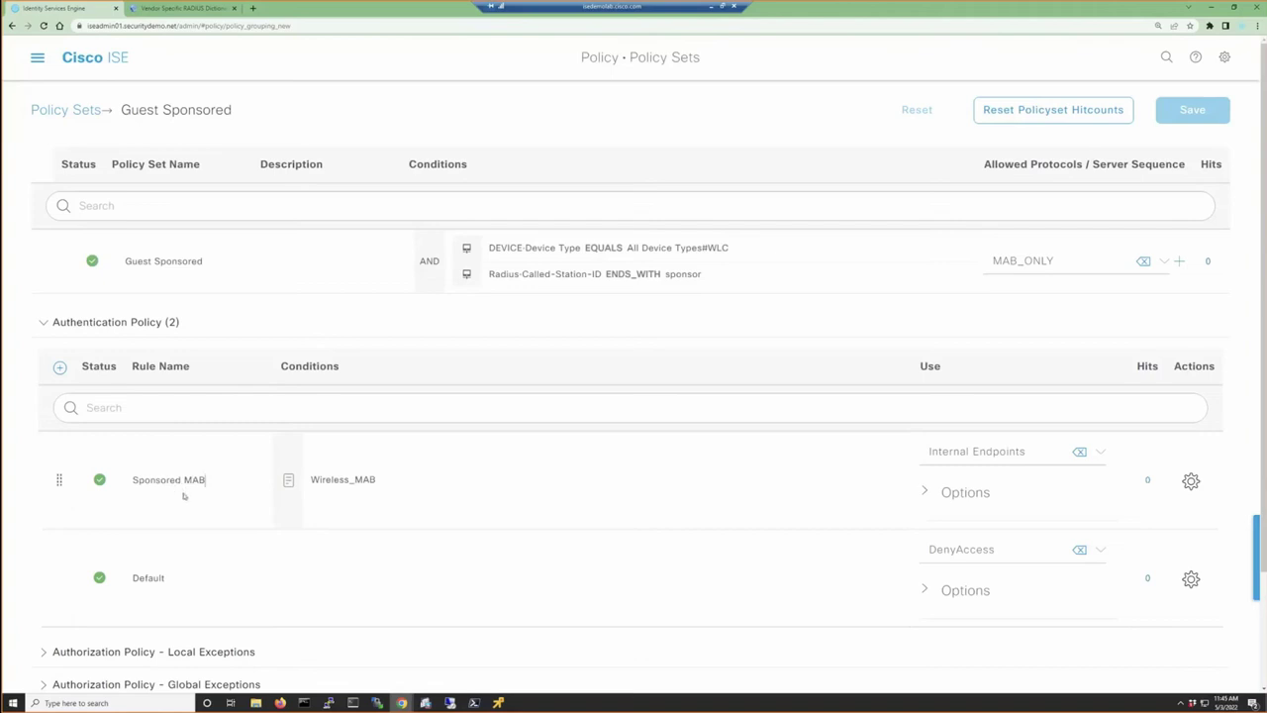
{"action": "key", "text": "BackSpace"}
{"action": "type", "text": "_"}
{"action": "key", "text": "ctrl+z"}
Open the System settings page under Administration to review its Client Provisioning options
{"action": "left_click", "coordinate": [37, 60]}
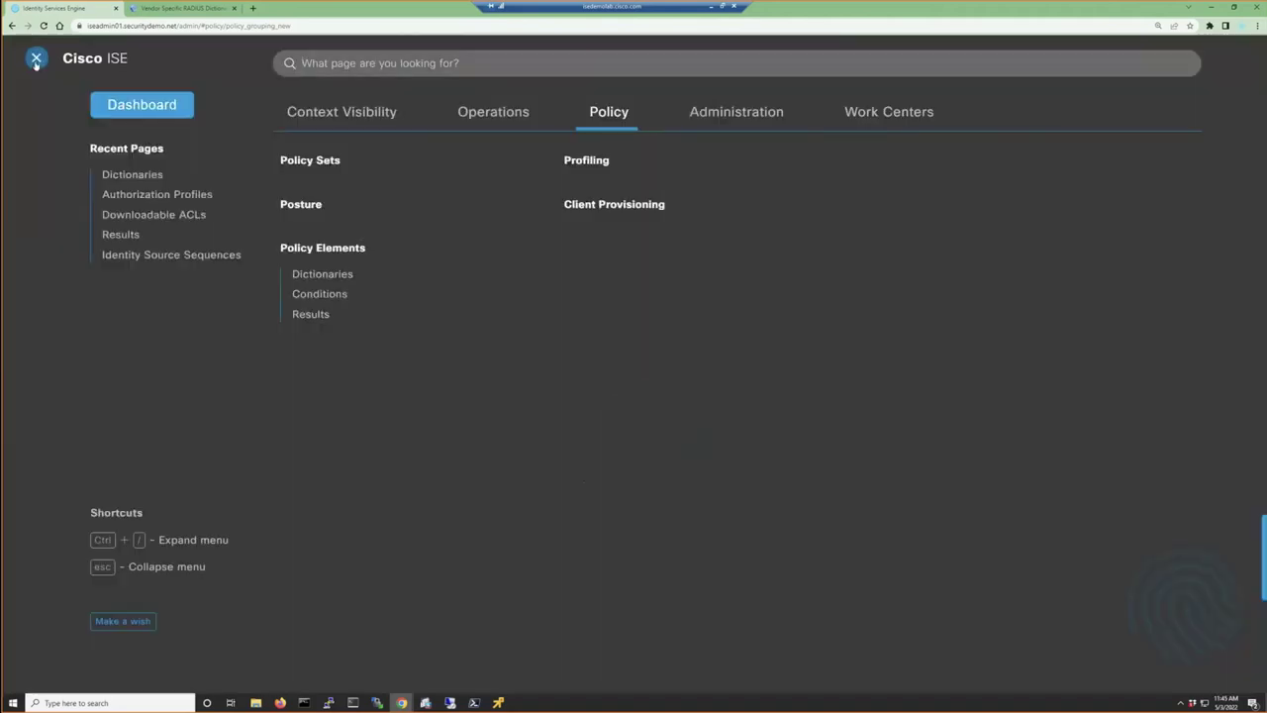
{"action": "left_click", "coordinate": [739, 120]}
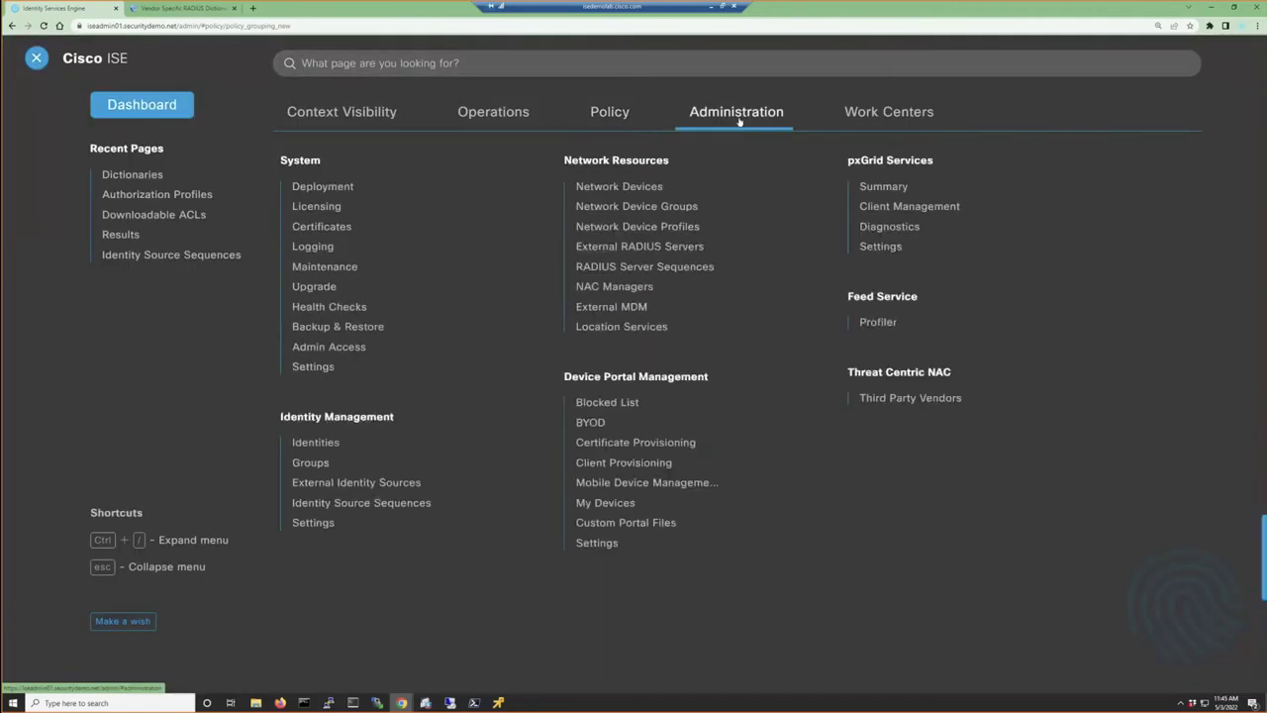
{"action": "left_click", "coordinate": [327, 367]}
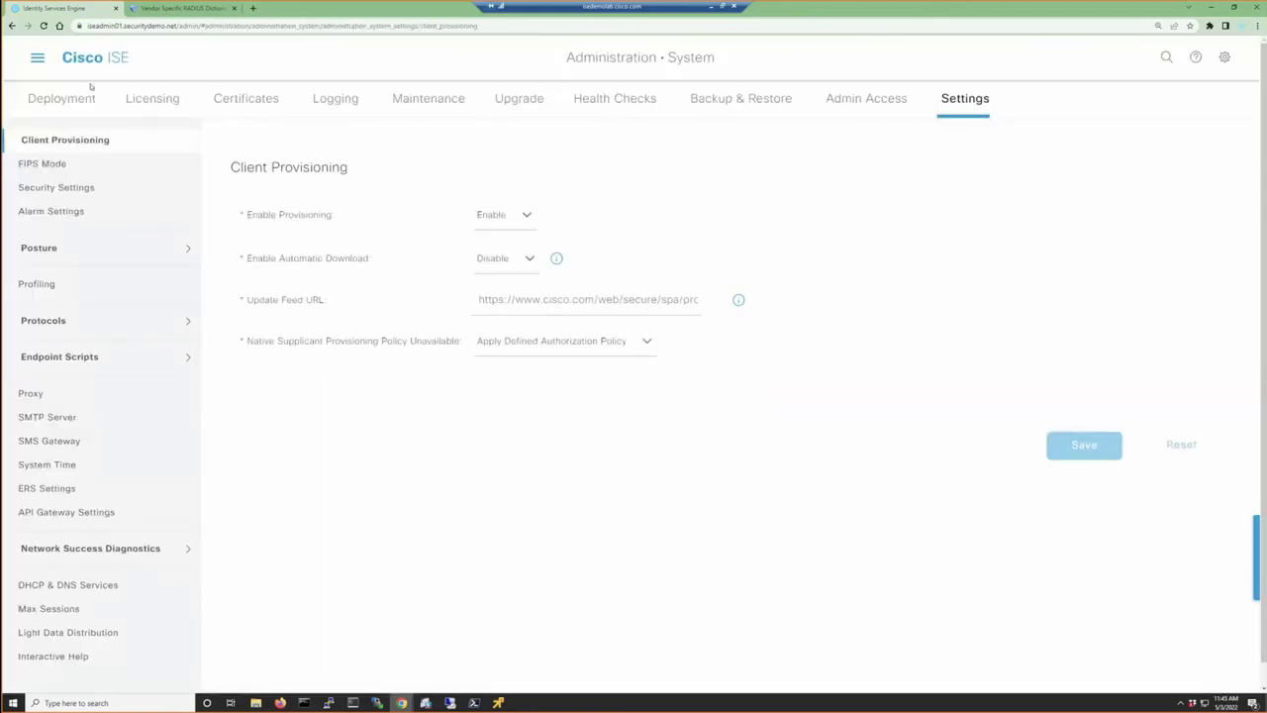
View the Identity Management settings, followed by the pxGrid Services settings under Administration
{"action": "left_click", "coordinate": [37, 61]}
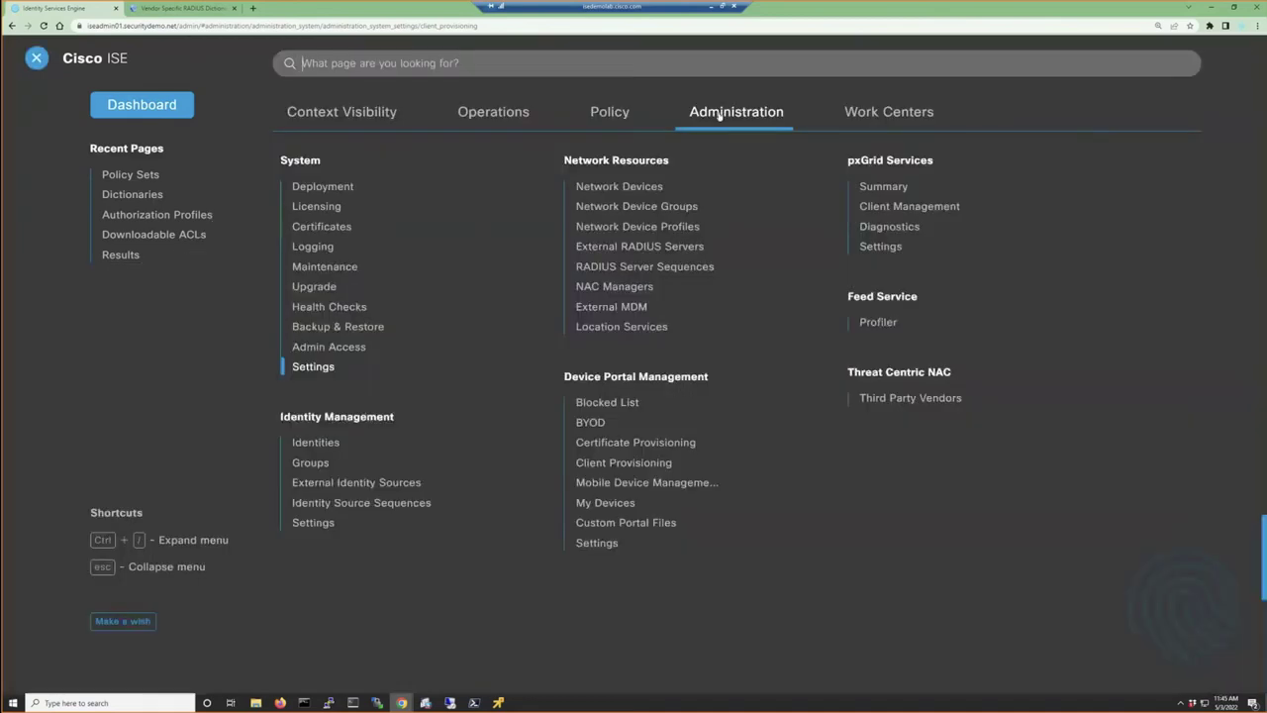
{"action": "left_click", "coordinate": [309, 525]}
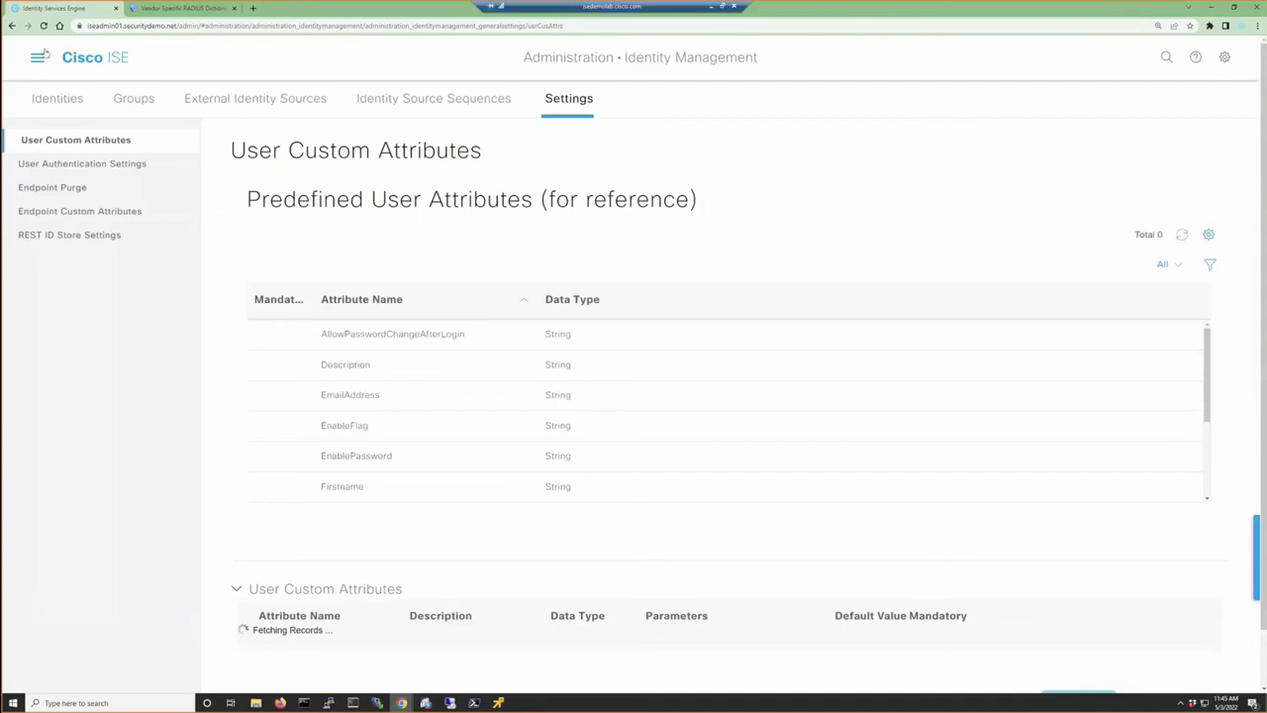
{"action": "left_click", "coordinate": [39, 57]}
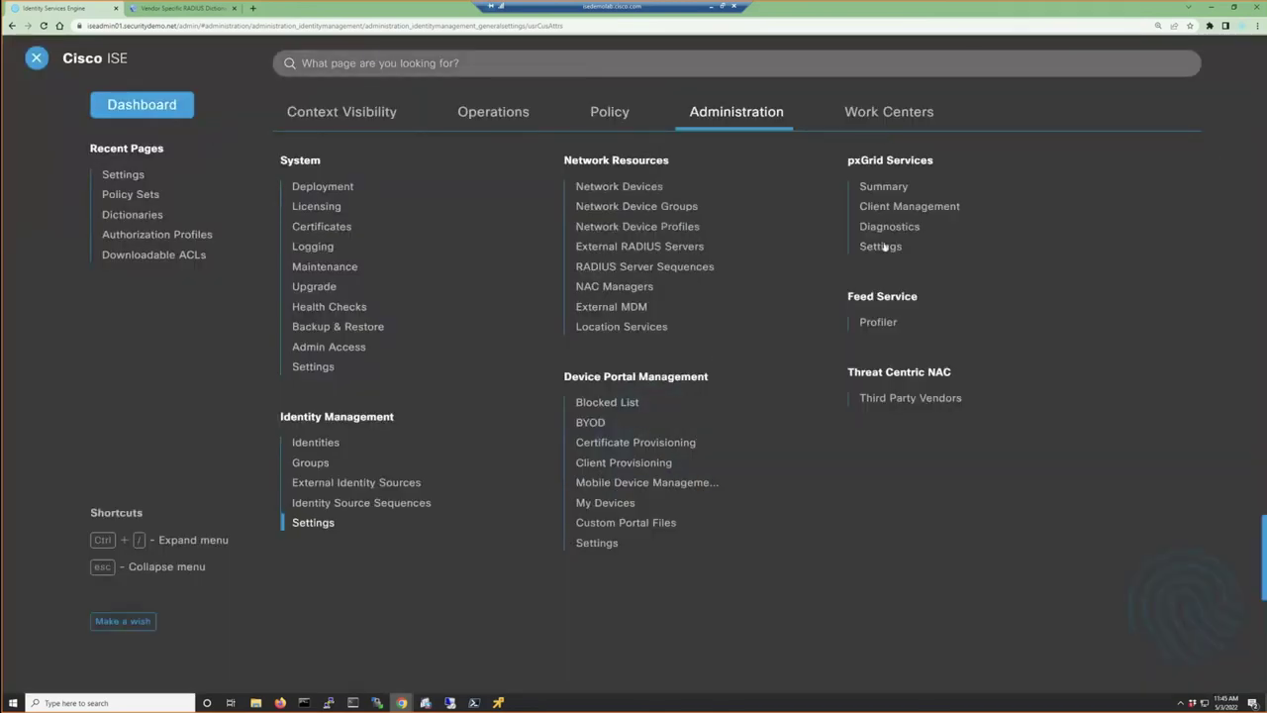
{"action": "left_click", "coordinate": [881, 246]}
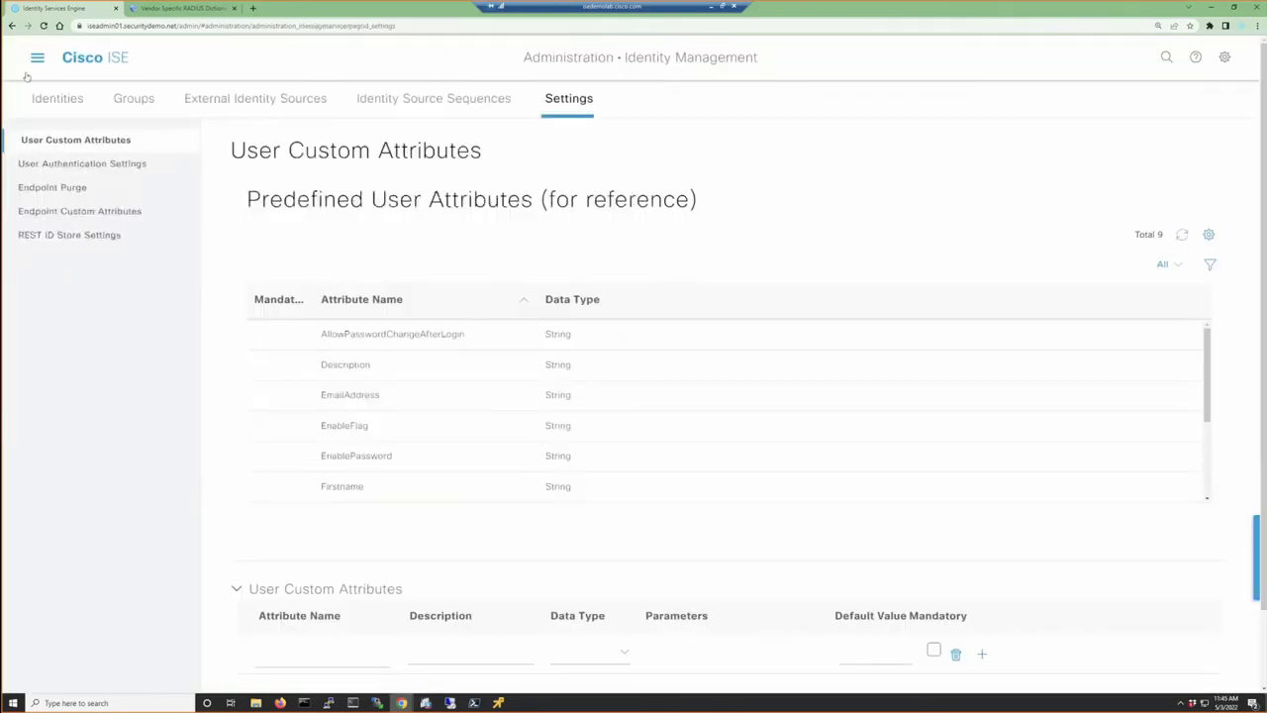
View the Device Portal Management settings for employee registered devices and return to the recently visited Identity Management settings
{"action": "left_click", "coordinate": [37, 57]}
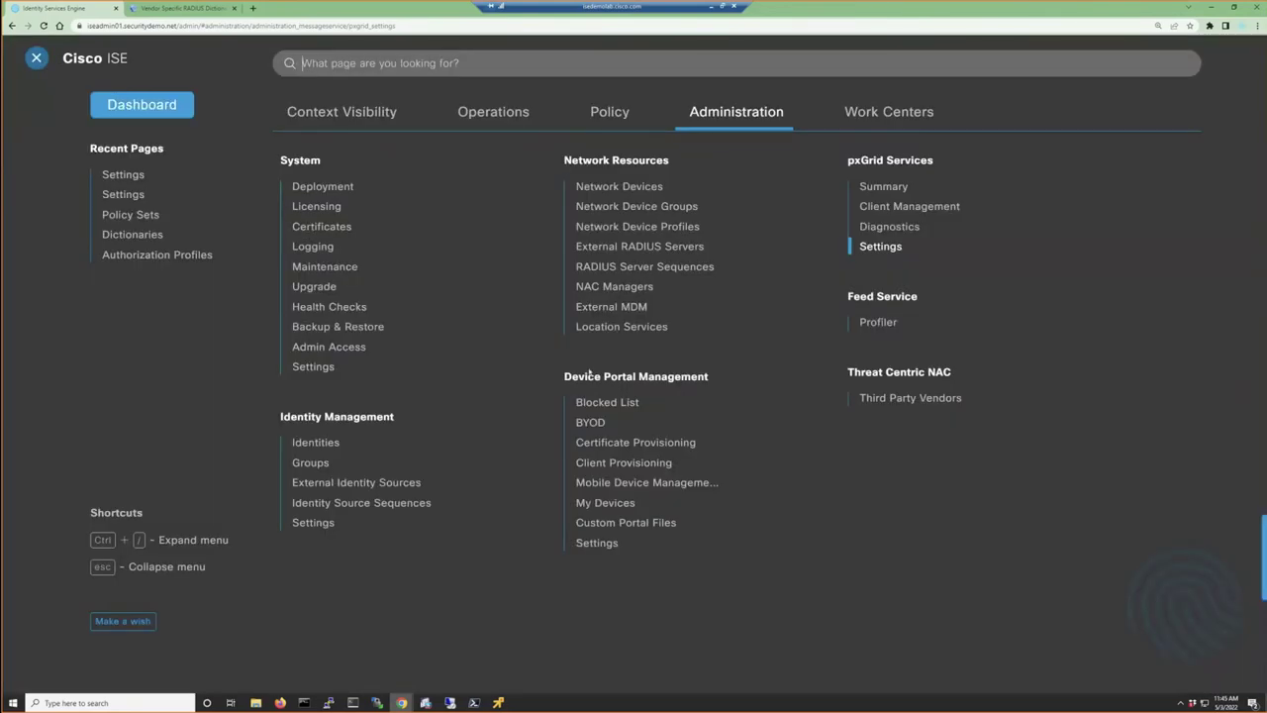
{"action": "left_click", "coordinate": [606, 544]}
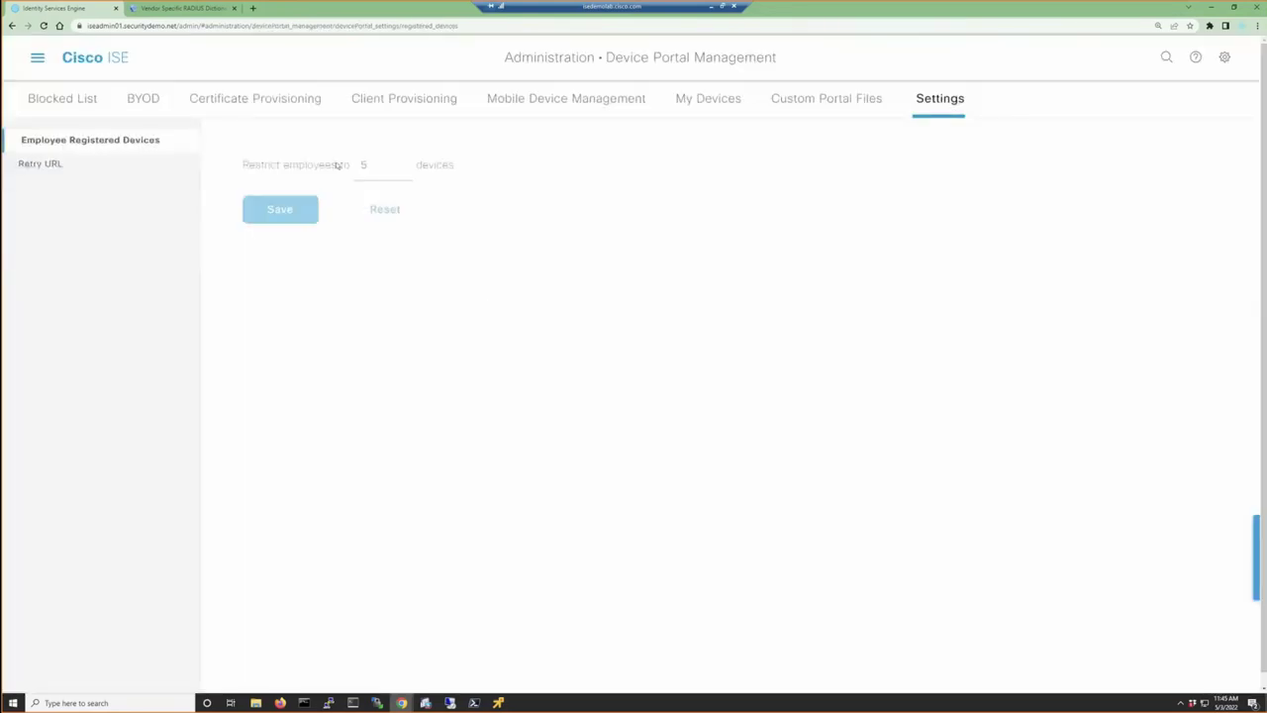
{"action": "left_click", "coordinate": [38, 60]}
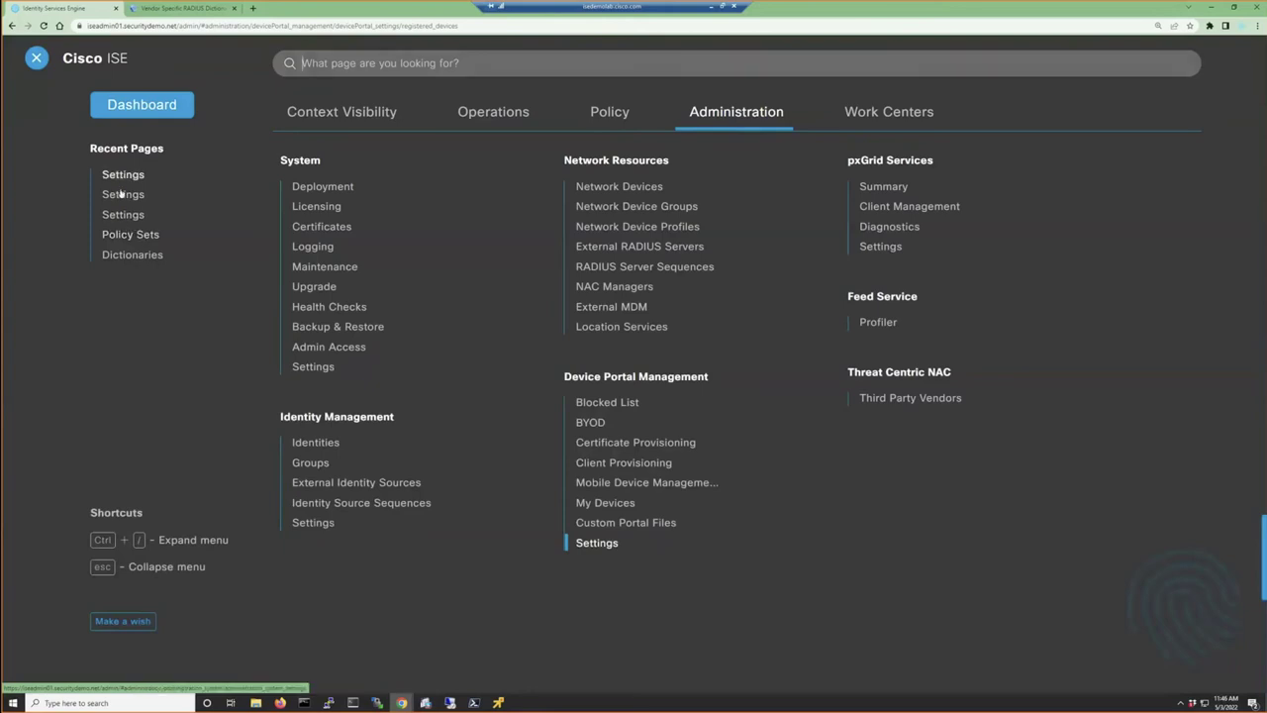
{"action": "left_click", "coordinate": [120, 194]}
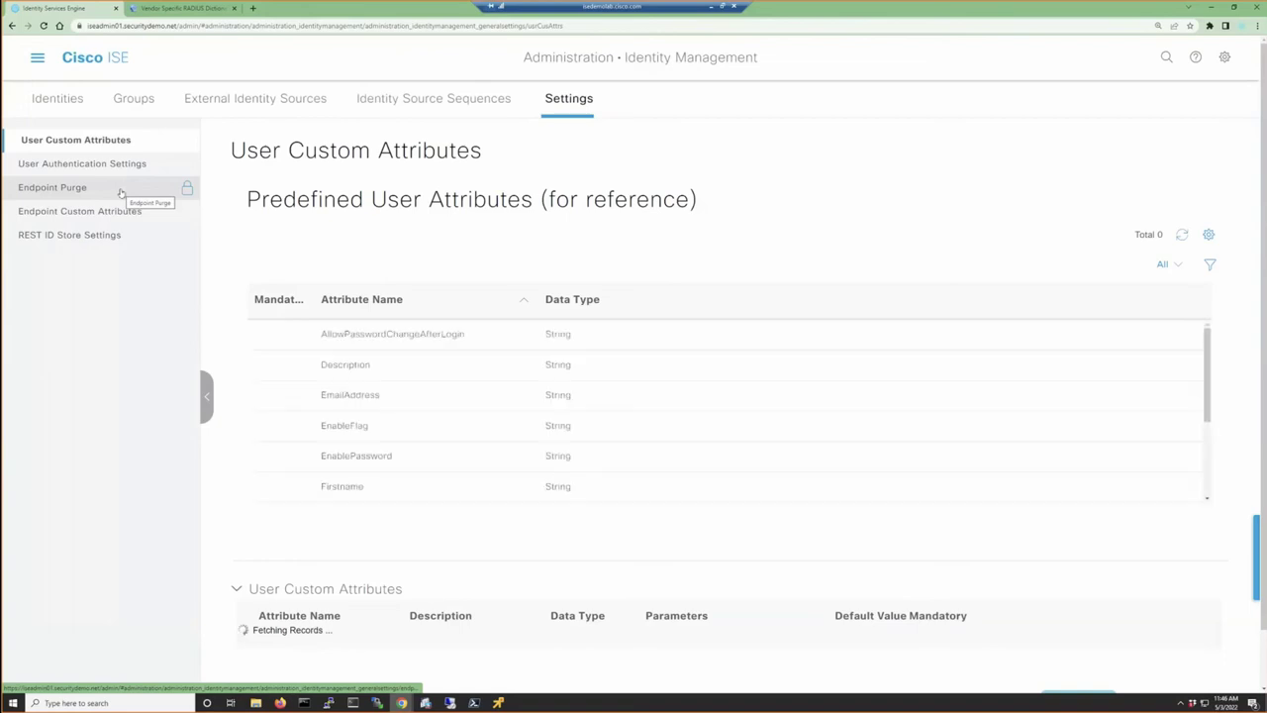